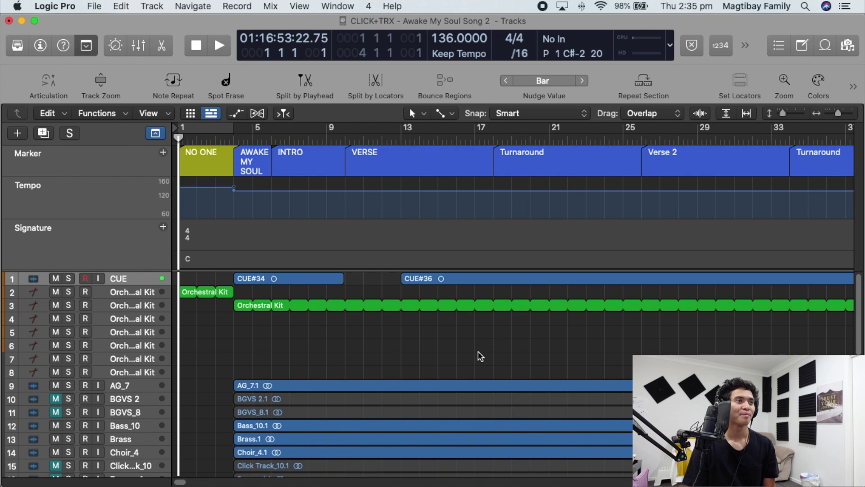
Look over the song's section markers and the audio and click tracks in the arrangement.
scroll(653, 330, "down", 3)
scroll(788, 269, "up", 3)
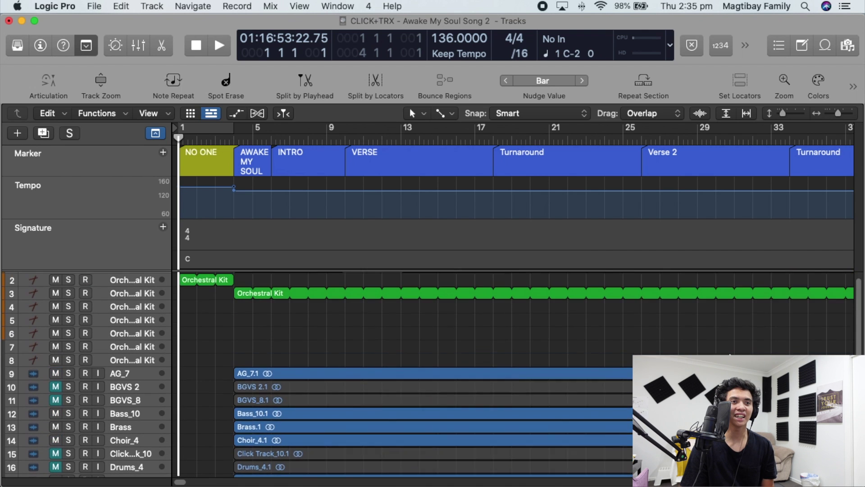
left_click_drag(838, 114, 839, 117)
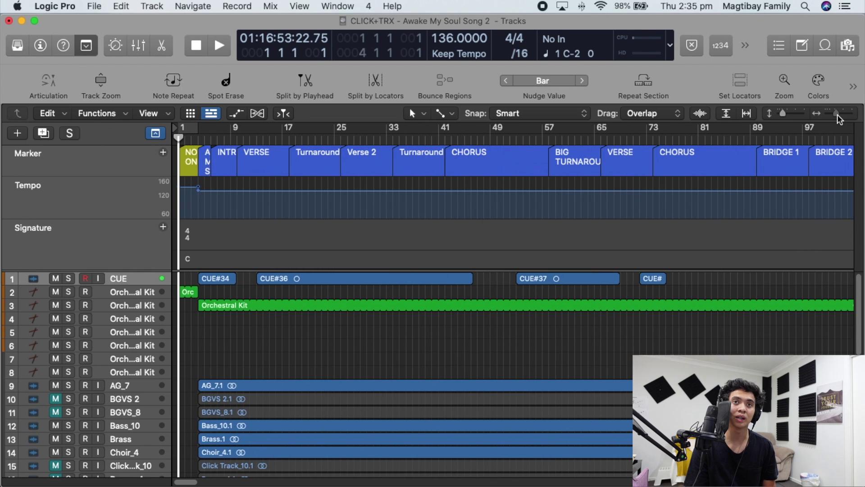
scroll(300, 467, "down", 4)
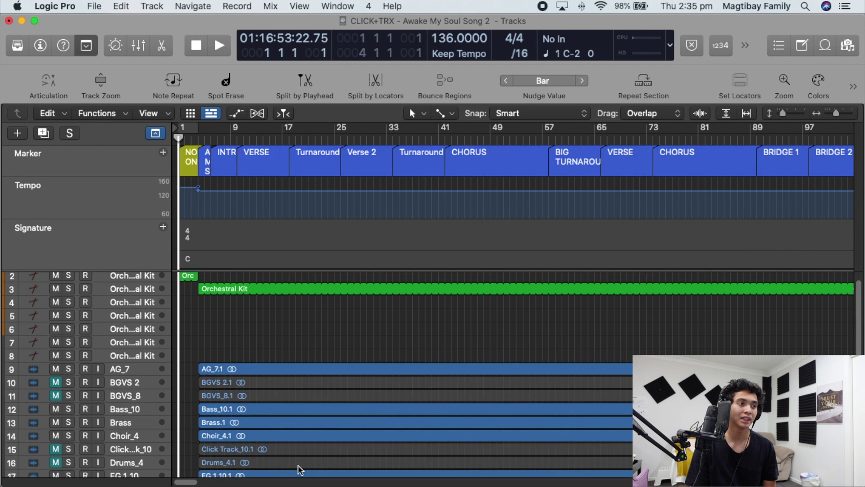
mouse_move(186, 483)
left_mouse_down()
mouse_move(200, 483)
mouse_move(180, 485)
left_mouse_up()
scroll(272, 414, "up", 4)
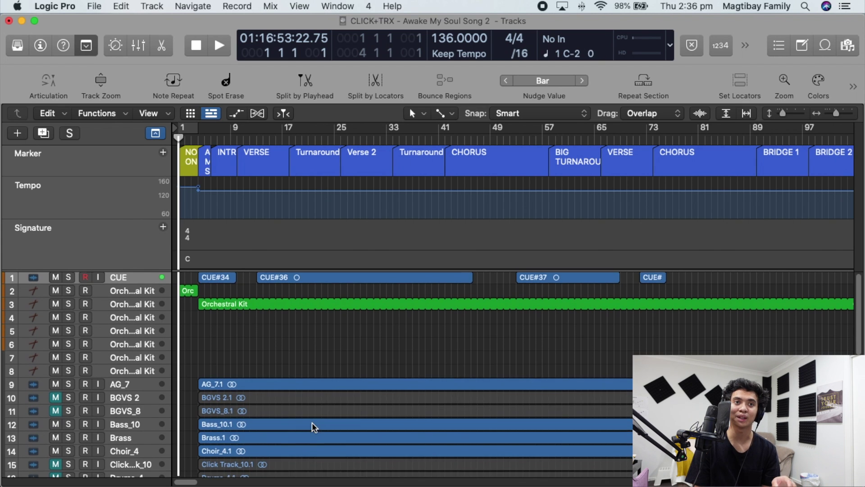
scroll(270, 397, "down", 2)
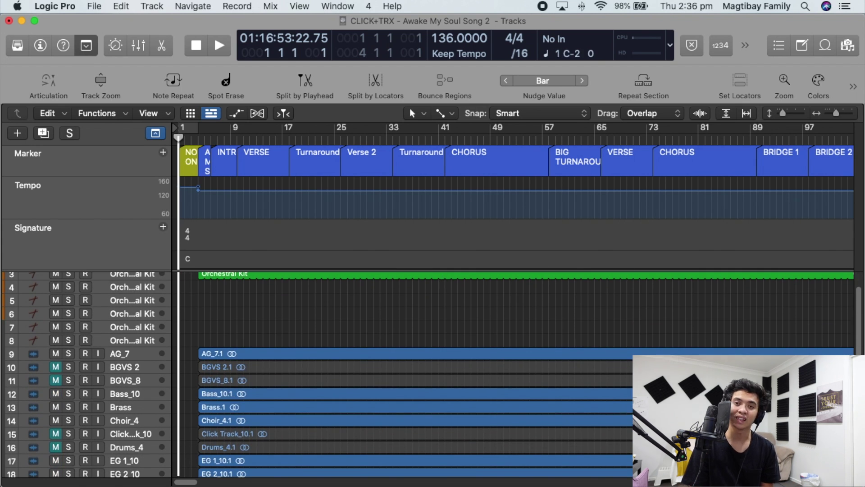
scroll(469, 386, "up", 2)
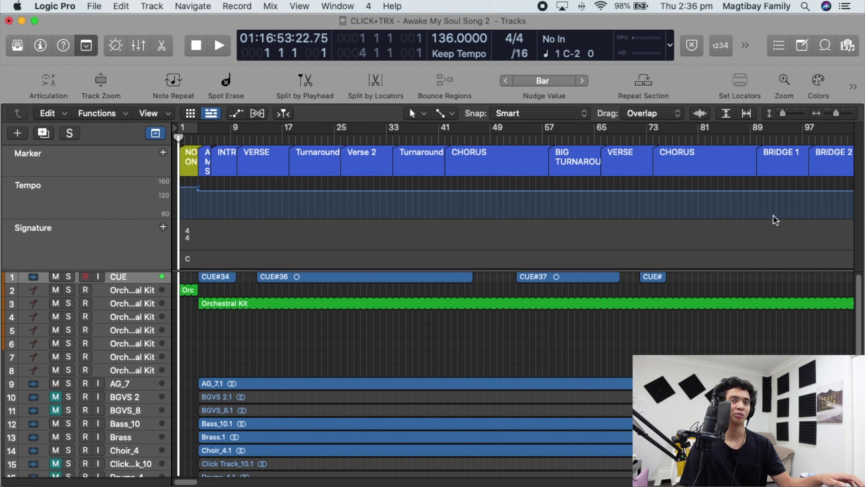
Enable the cycle range over the NO ONE section, bars 1 to 4, and select its Orchestral Kit click region.
left_click(846, 113)
left_click(847, 113)
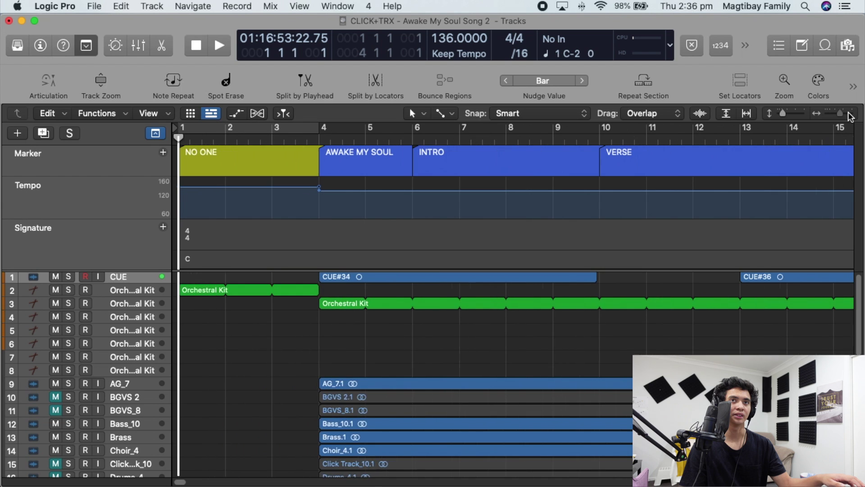
left_click(795, 112)
key("c")
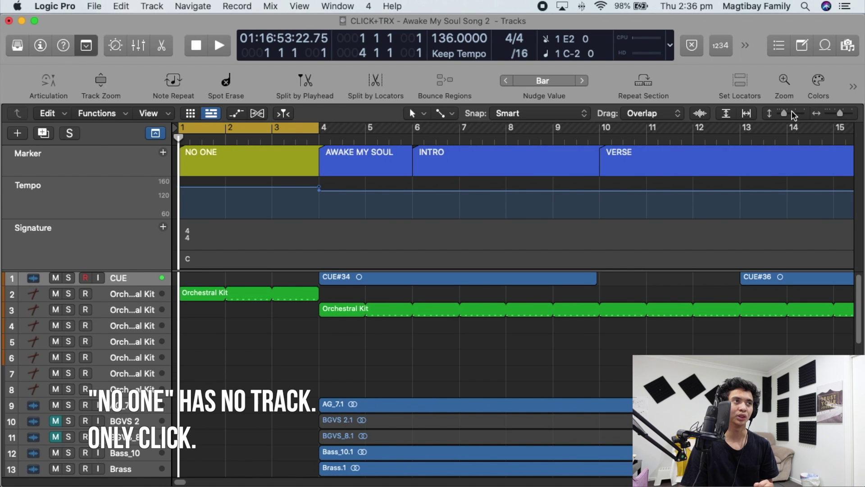
left_click(198, 298)
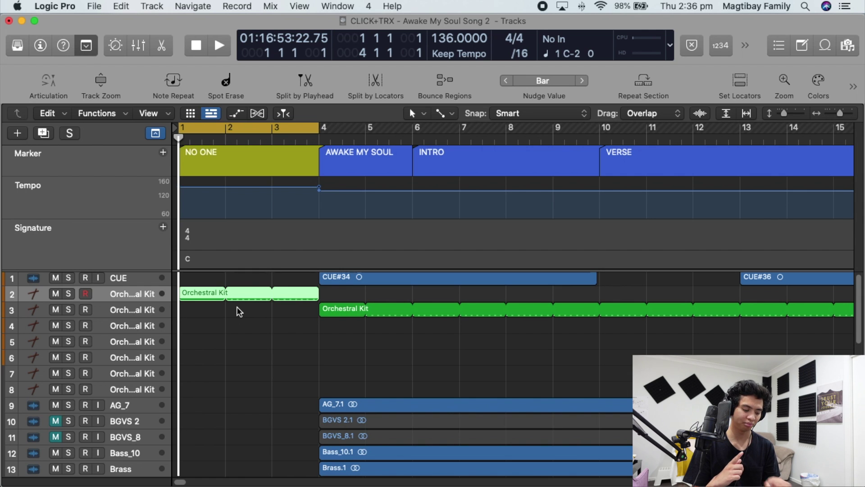
Review the project's tempo changes in the tempo list, leave the first tempo entry as it is, and close the list.
key("d")
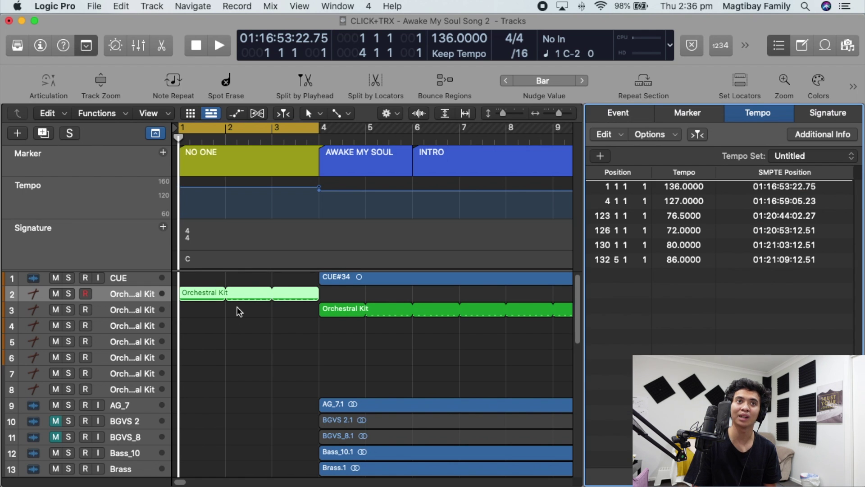
double_click(690, 186)
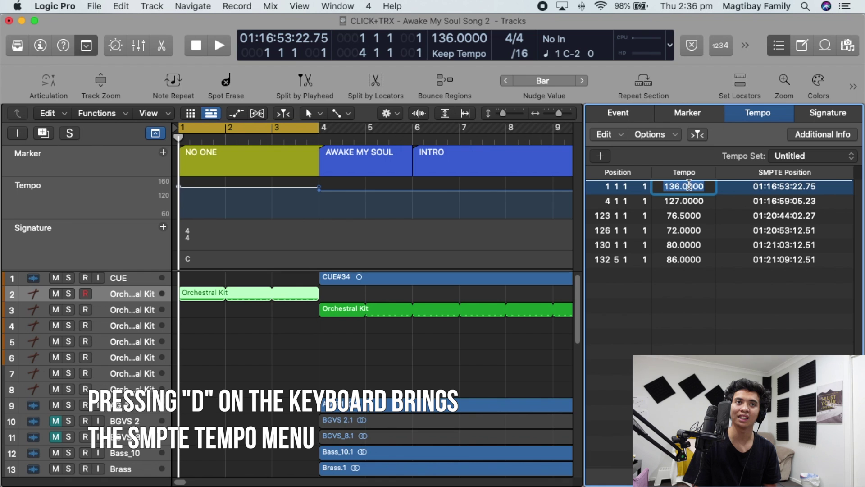
left_click(689, 185)
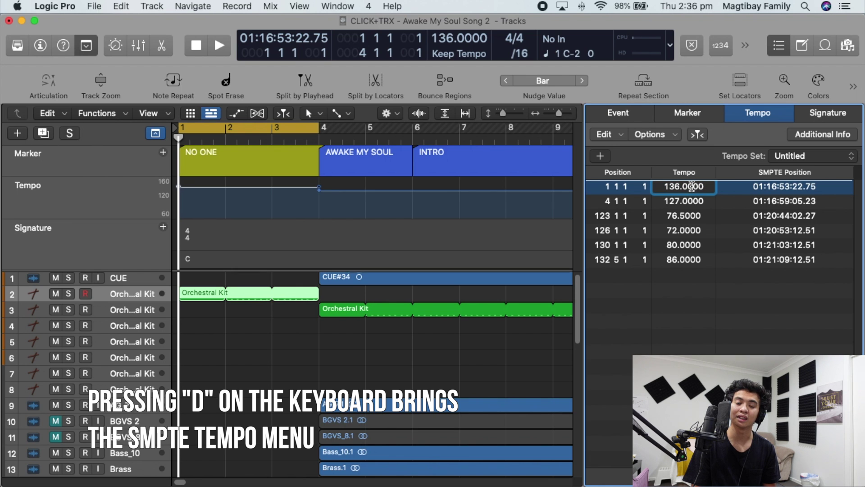
left_click(740, 299)
key("d")
key("d")
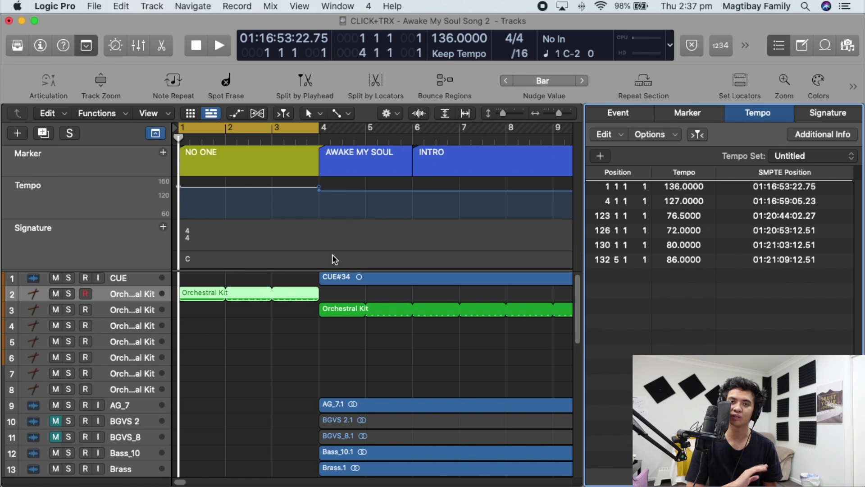
key("d")
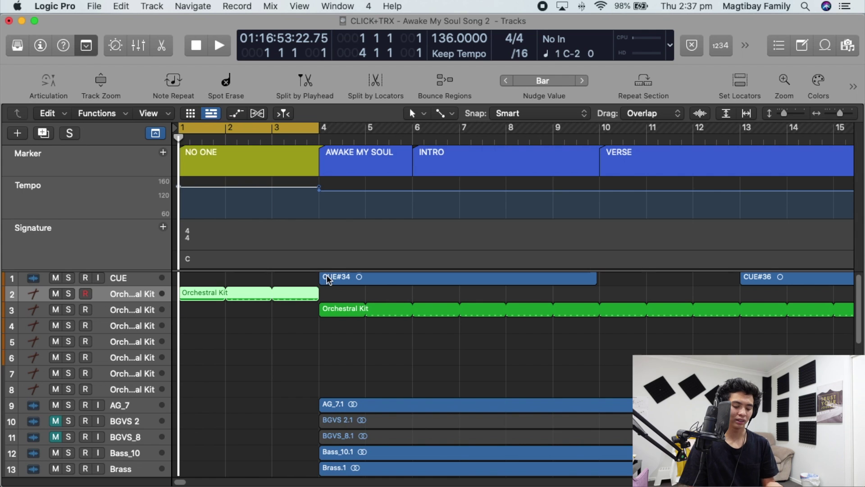
Play the NO ONE click briefly, and resume playback while shifting the cycle range through AWAKE MY SOUL to INTRO.
key("space")
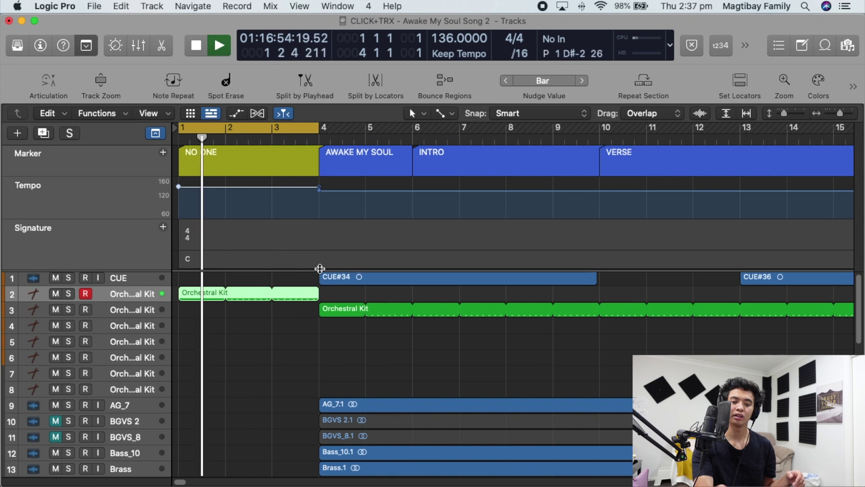
key("space")
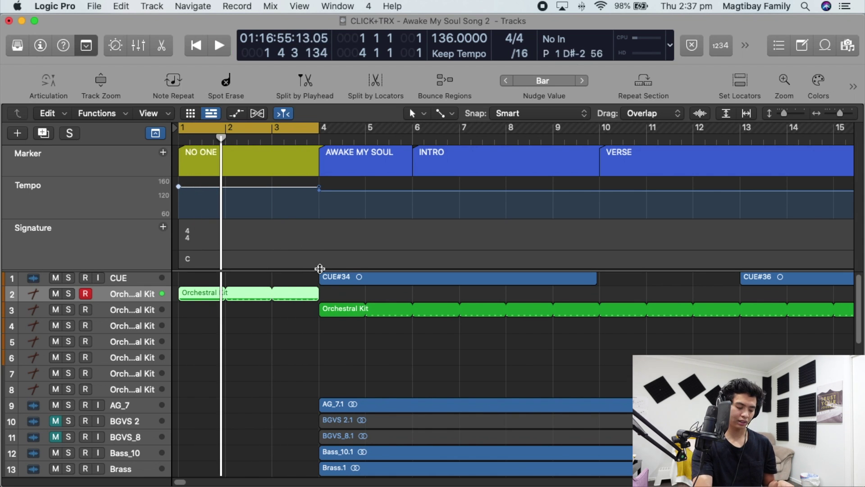
key("shift+super+Right")
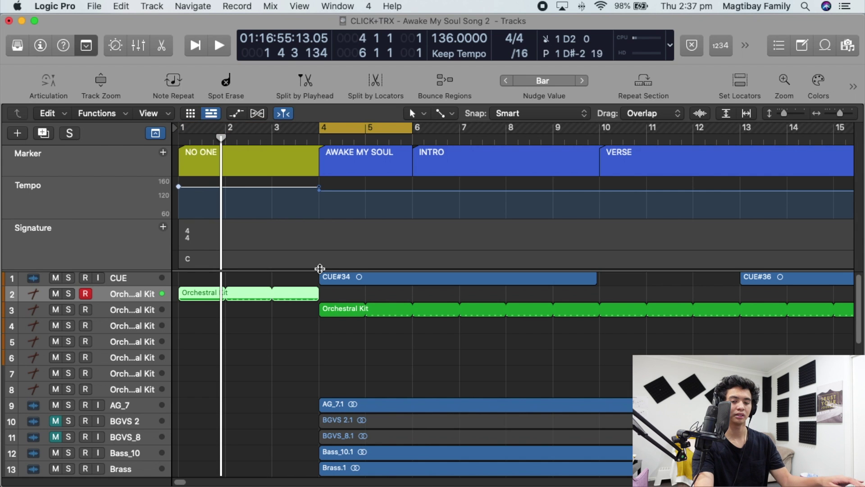
key("space")
key("shift+super+Right")
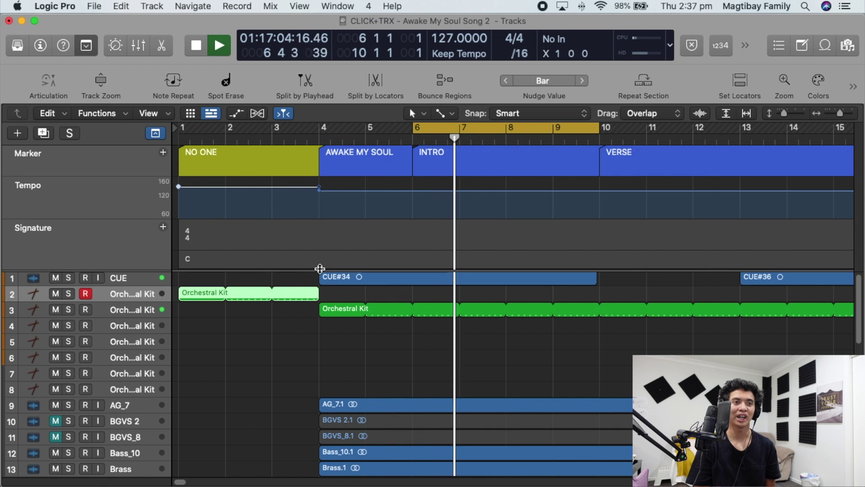
During playback, move the cycle range from the INTRO to the second bridge section, bars 98 to 106.
scroll(596, 374, "down", 2)
scroll(596, 374, "down", 5)
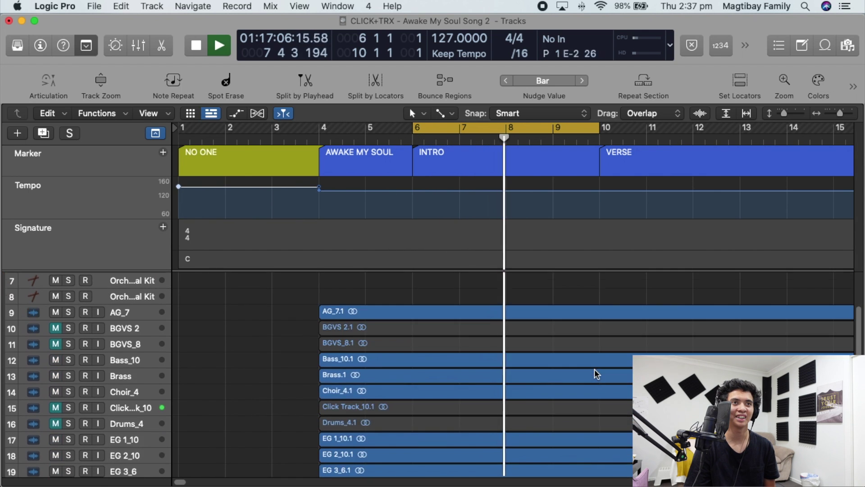
left_click_drag(841, 113, 838, 119)
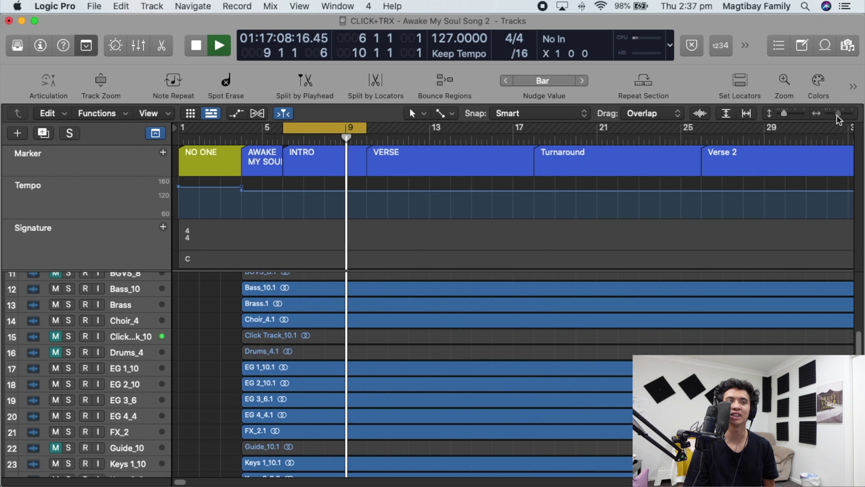
scroll(725, 293, "up", 4)
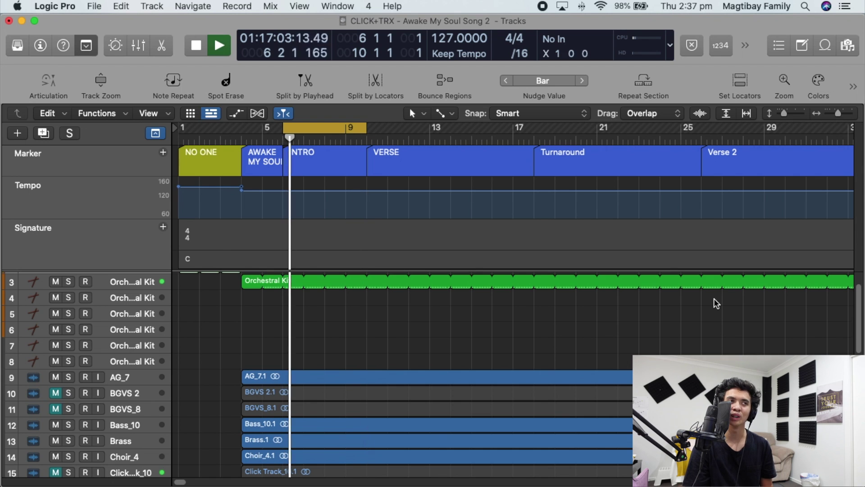
key("c")
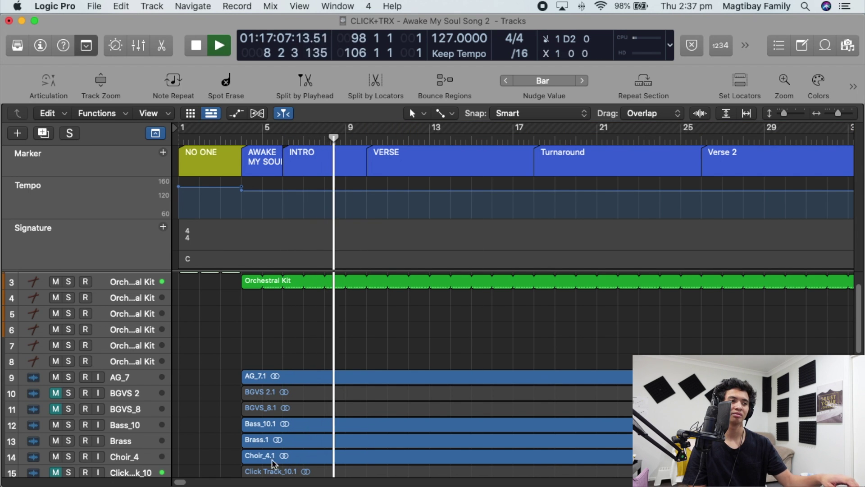
left_click_drag(842, 116, 836, 114)
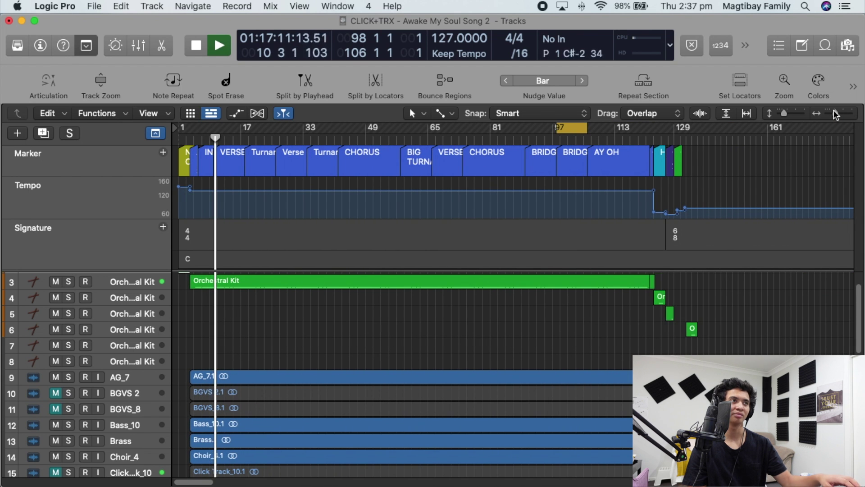
scroll(782, 276, "up", 3)
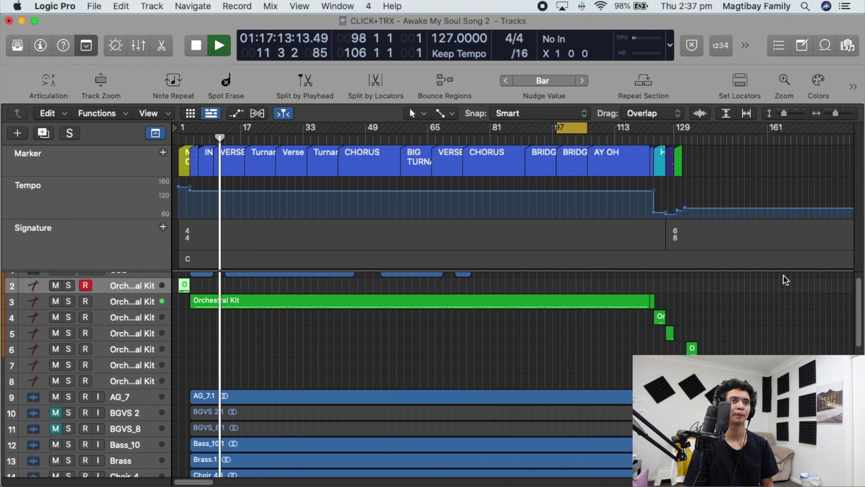
Follow the enlarged CUE and Orchestral Kit click tracks through the verse and turnaround, and stop playback in bar 22.
left_click(848, 115)
left_click(849, 115)
left_click(849, 115)
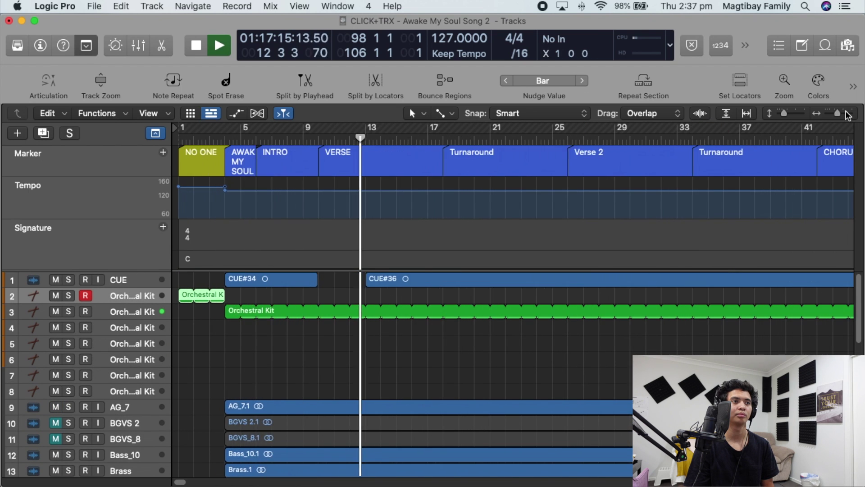
left_click(847, 115)
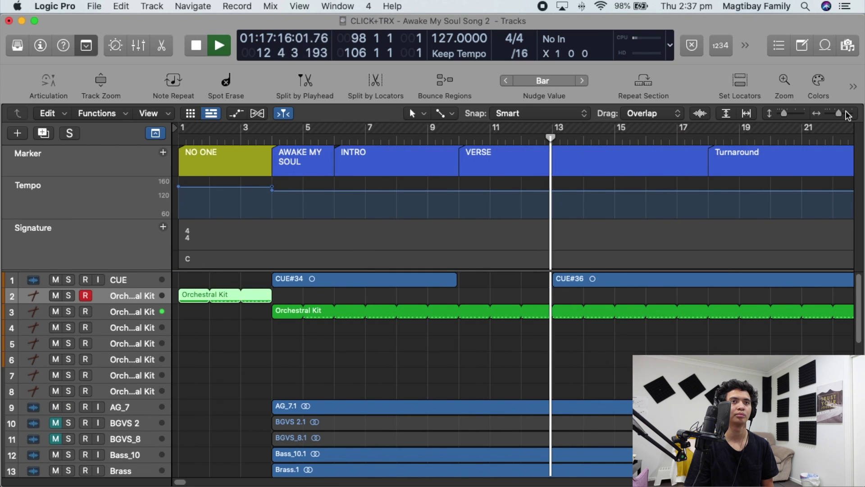
left_click(789, 114)
scroll(734, 302, "up", 1)
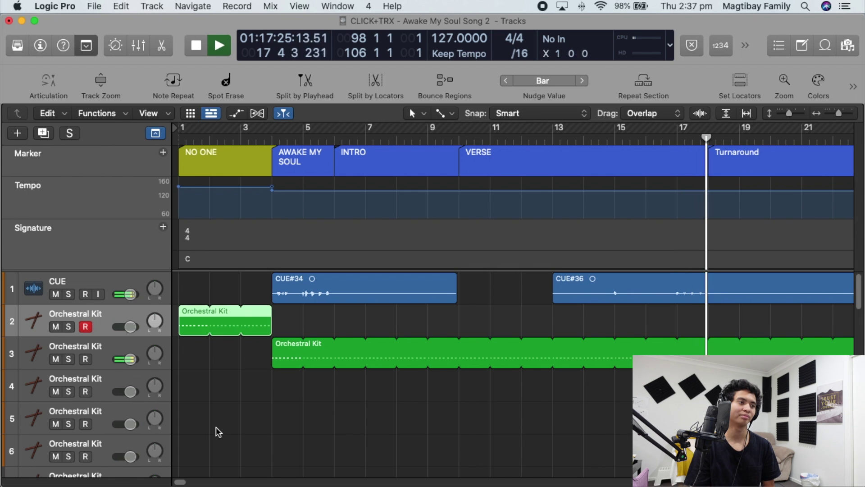
left_click_drag(182, 482, 186, 484)
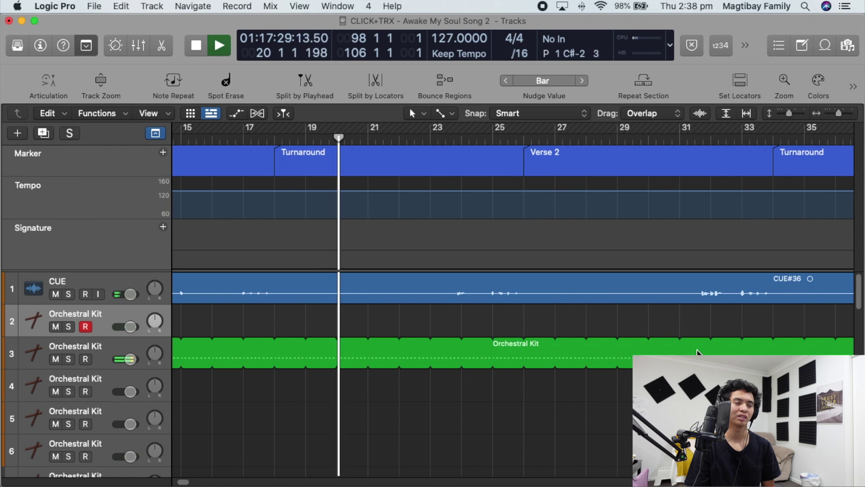
scroll(749, 338, "down", 2)
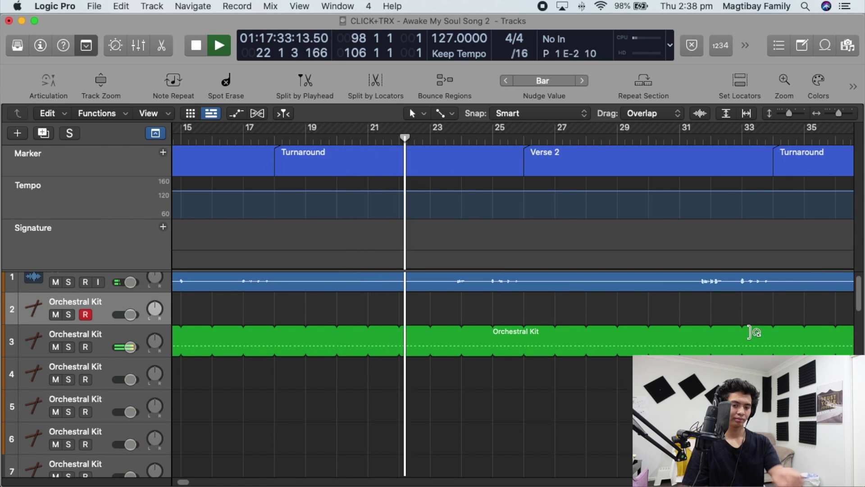
key("space")
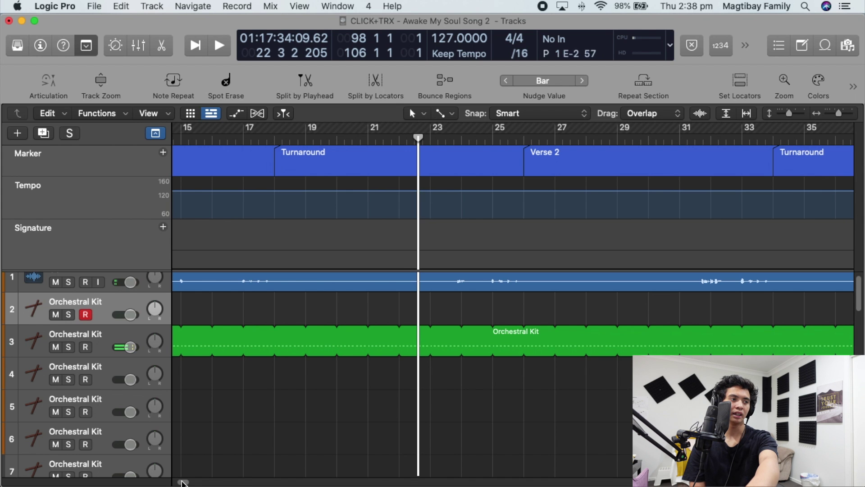
Check where the backing tracks end and set the cycle range over the chorus break section, bars 122 to 123.
scroll(187, 484, "right", 10)
mouse_move(189, 484)
left_mouse_down()
mouse_move(219, 484)
mouse_move(202, 484)
left_mouse_up()
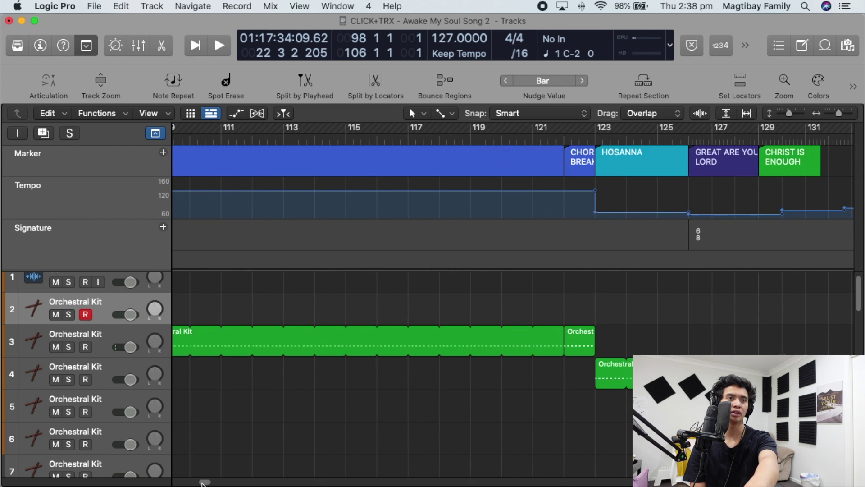
scroll(433, 440, "down", 12)
scroll(466, 412, "down", 10)
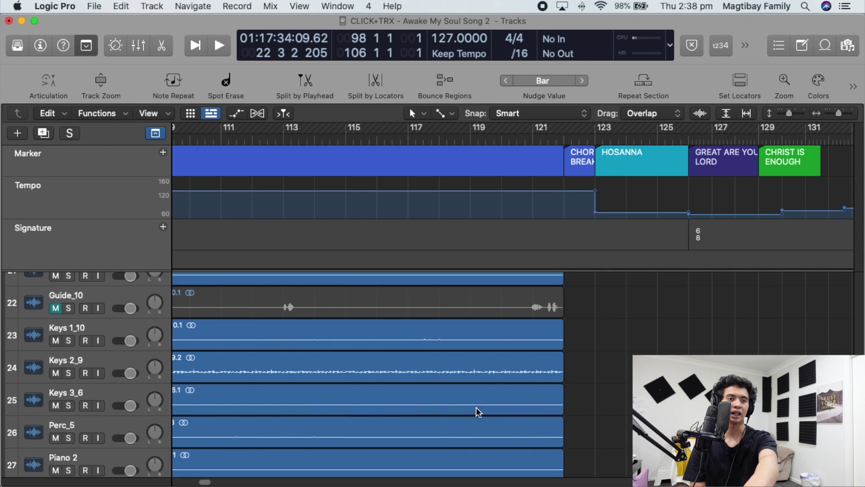
scroll(570, 312, "up", 20)
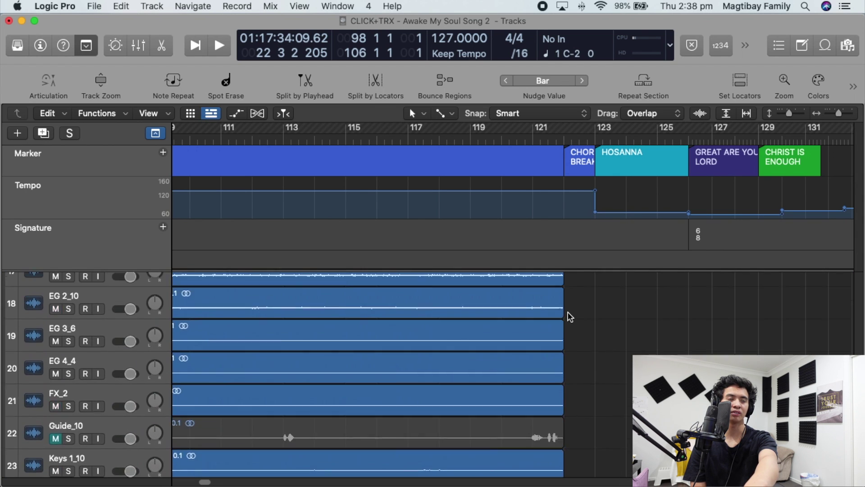
key("u")
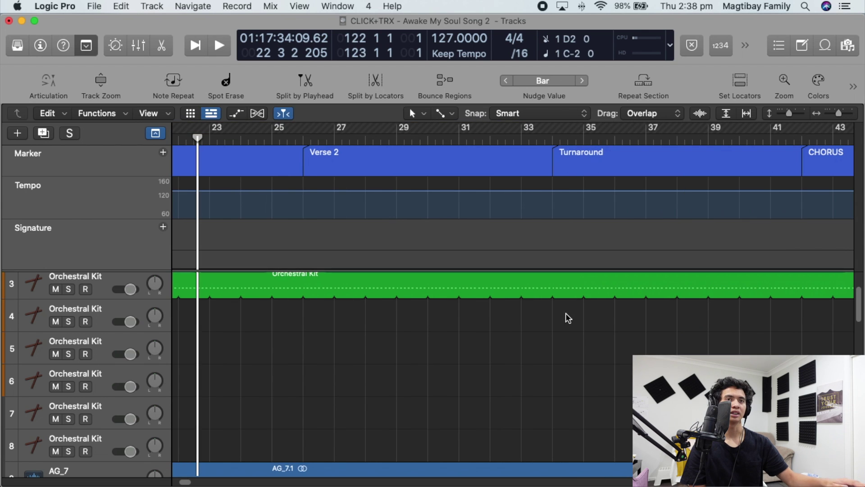
left_click_drag(181, 483, 202, 483)
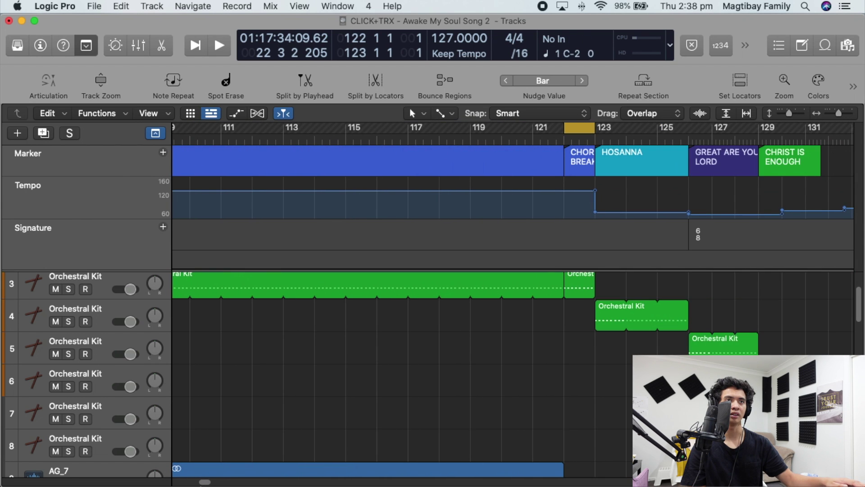
scroll(521, 338, "up", 3)
scroll(561, 309, "down", 3)
scroll(562, 251, "up", 3)
scroll(586, 230, "down", 2)
scroll(586, 252, "up", 2)
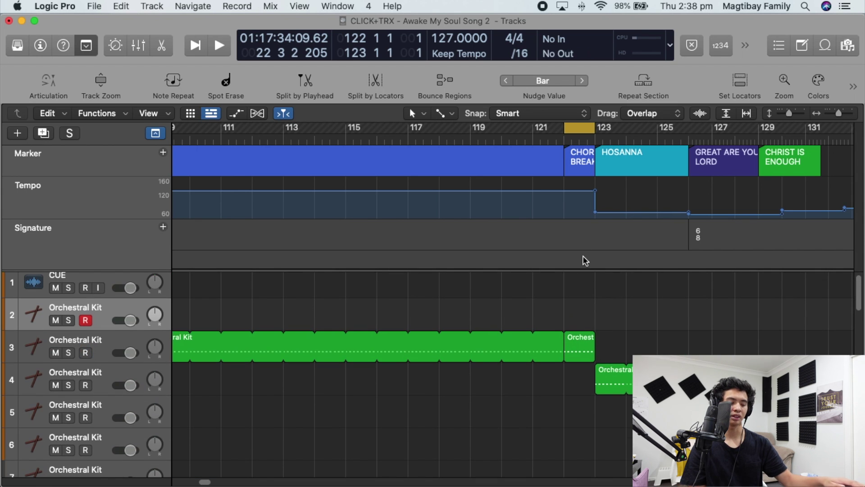
Play the looped CHORUS BREAKDOWN click in bar 122 twice, stopping playback each time.
left_click(846, 114)
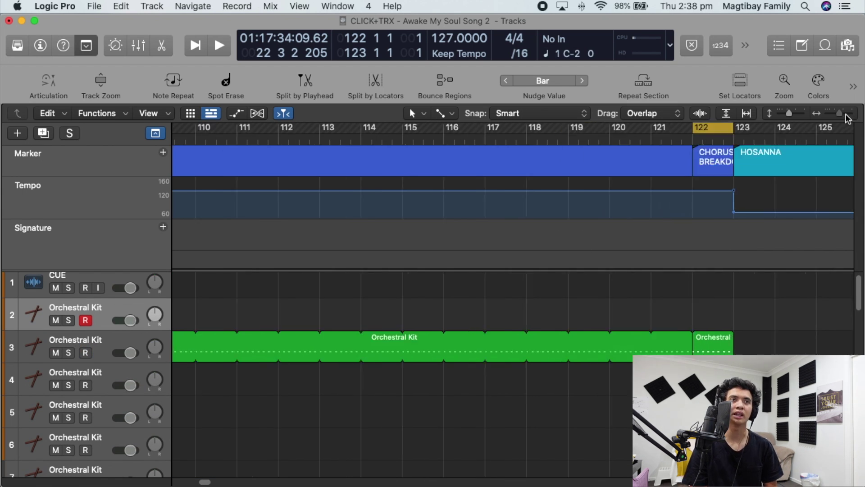
left_click(846, 113)
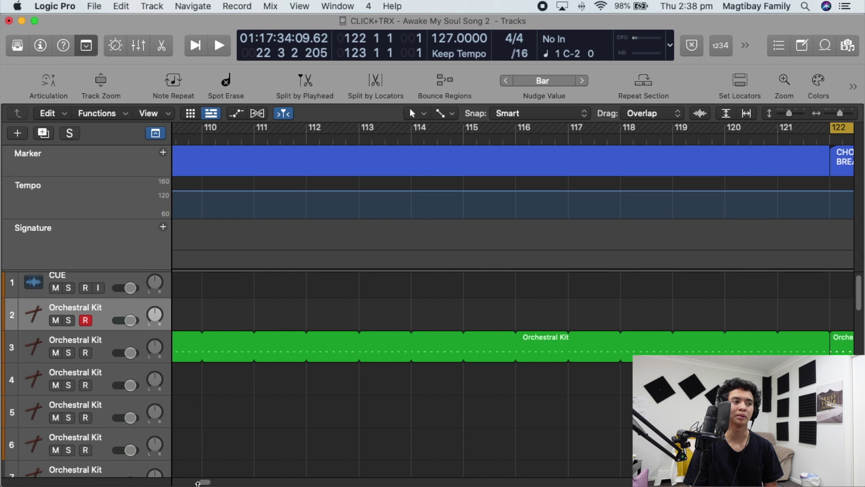
left_click_drag(201, 483, 202, 483)
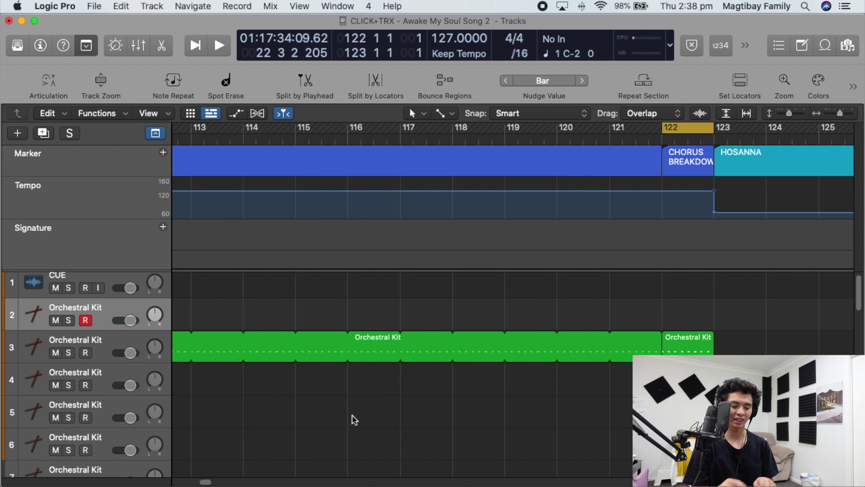
key("space")
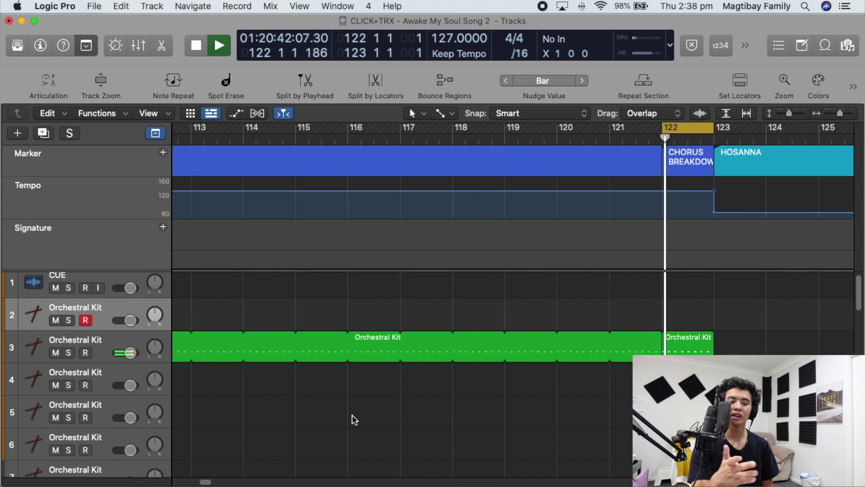
key("space")
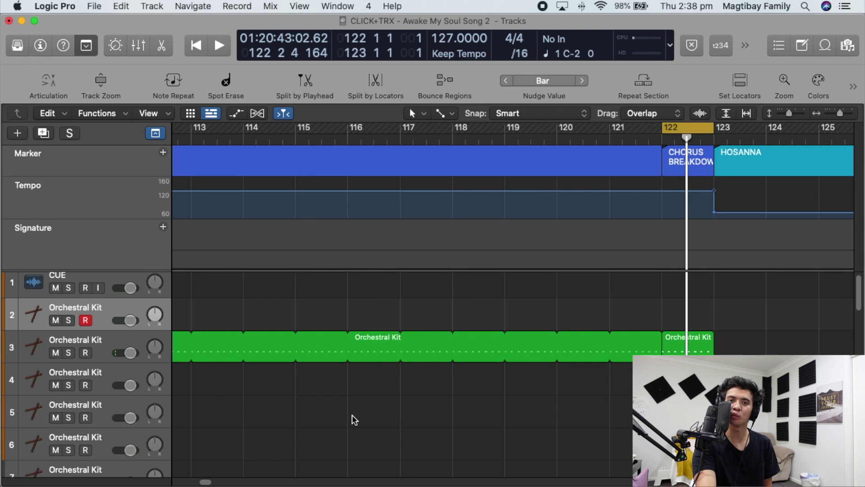
key("space")
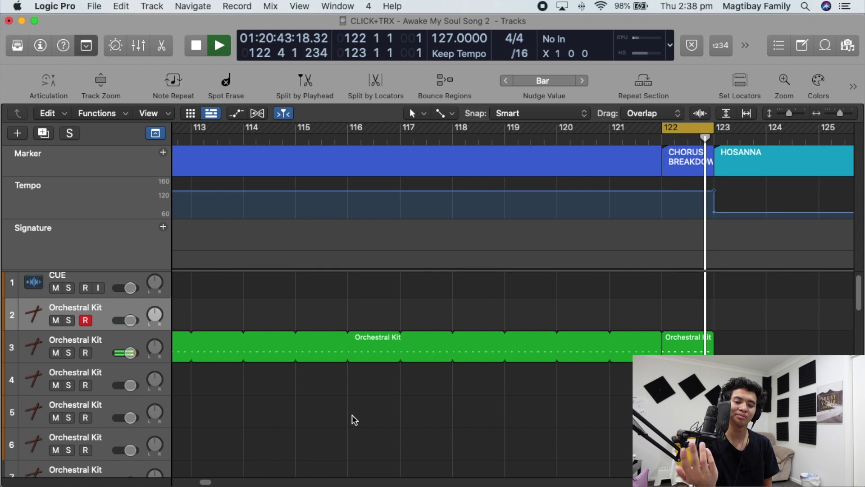
key("space")
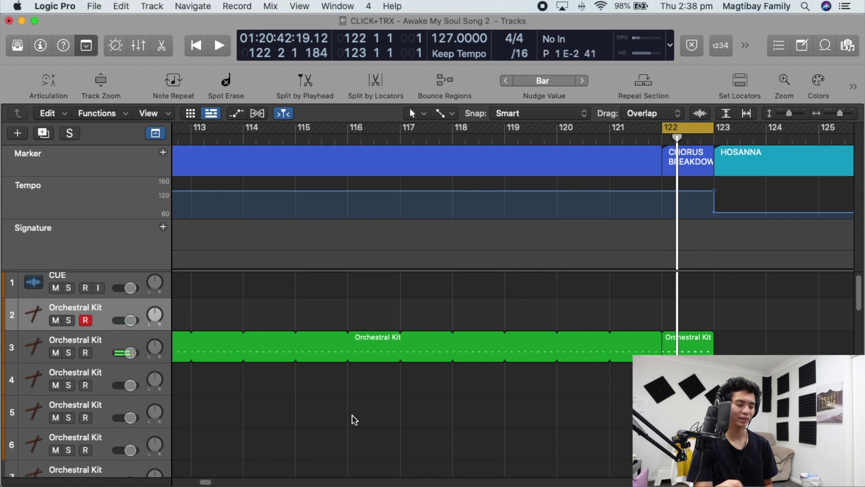
Move the cycle range past HOSANNA to GREAT ARE YOU LORD, bars 126 to 129, and play its click briefly.
key("shift+super+Right")
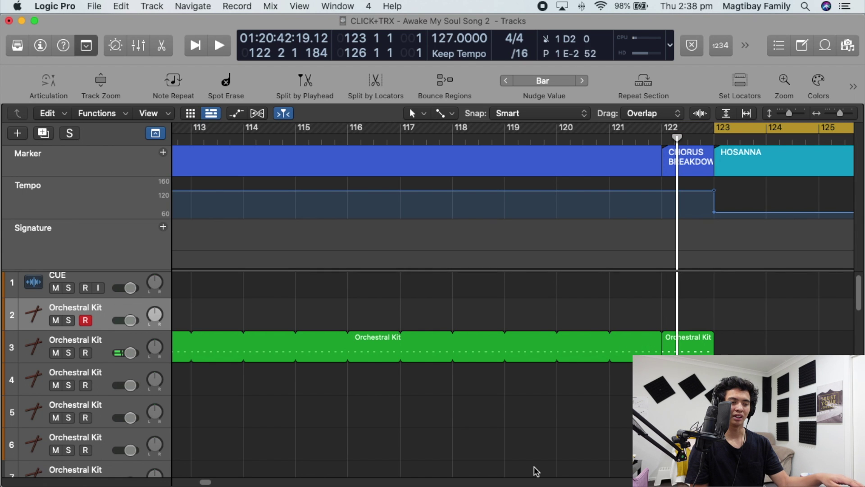
left_click_drag(205, 482, 205, 482)
scroll(440, 475, "down", 5)
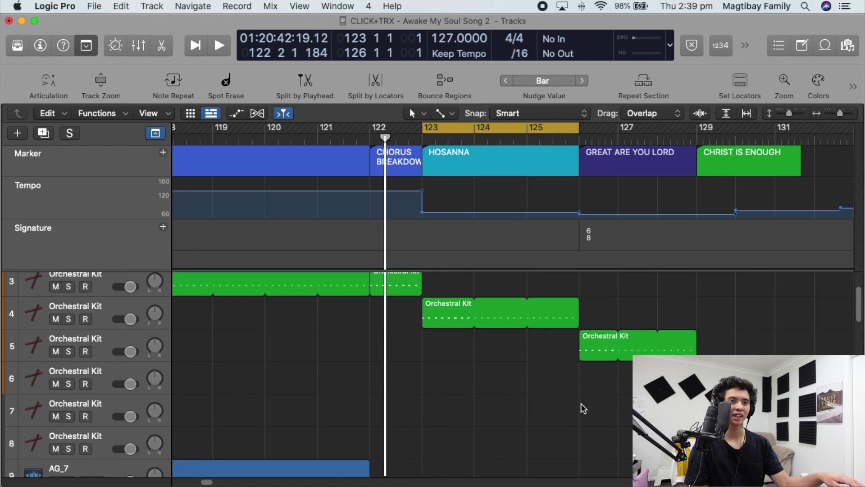
scroll(579, 401, "up", 6)
key("shift+super+Right")
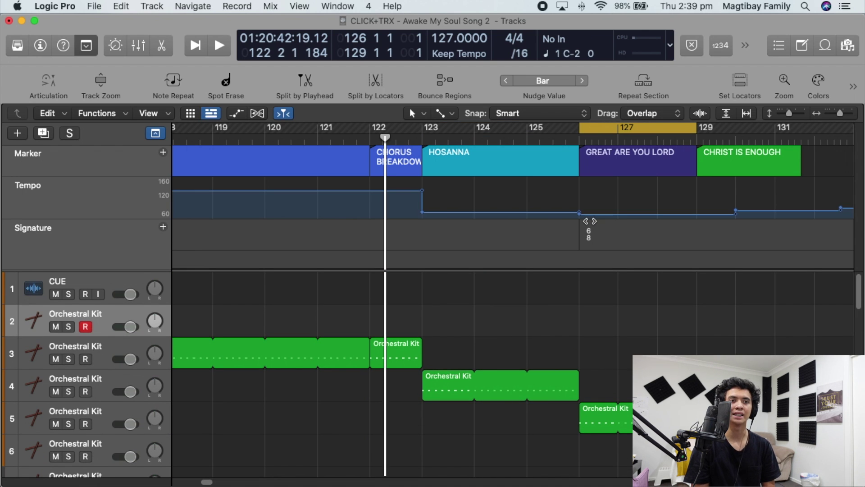
key("space")
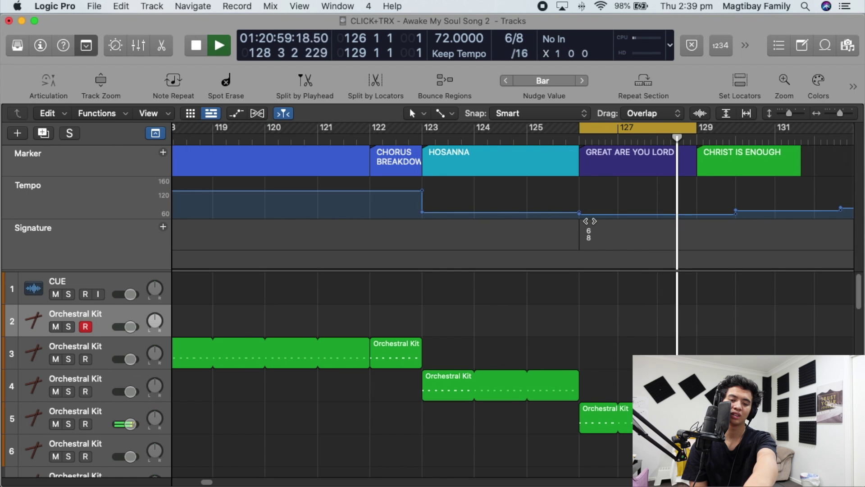
key("space")
scroll(707, 325, "down", 1)
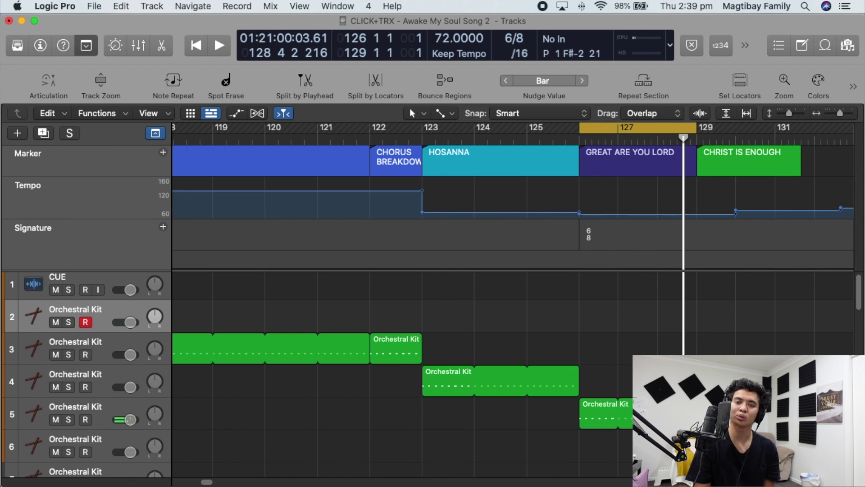
scroll(706, 378, "down", 3)
scroll(707, 379, "up", 4)
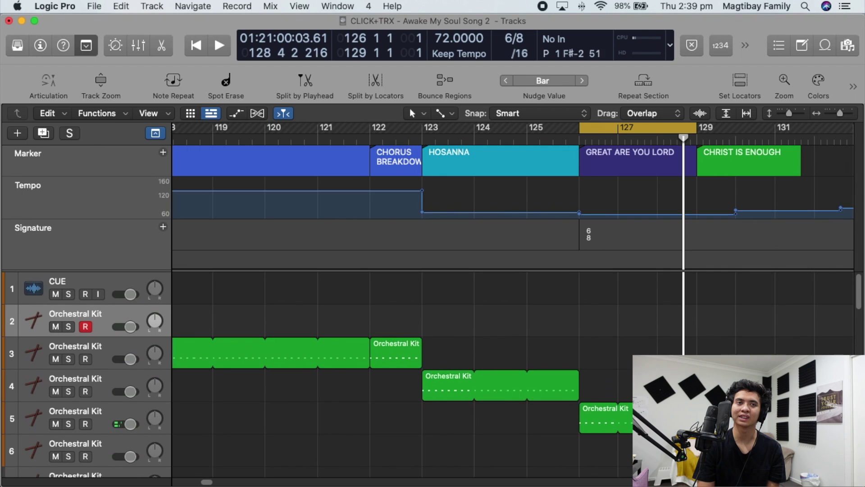
scroll(707, 378, "down", 1)
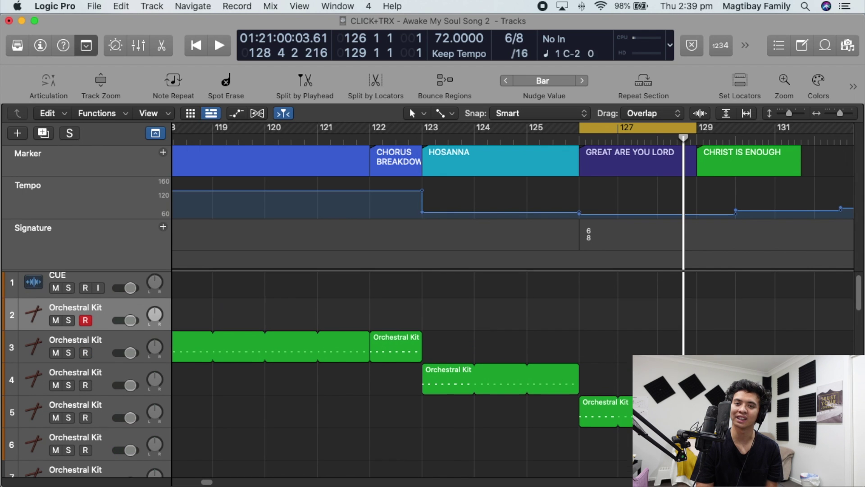
scroll(707, 379, "down", 5)
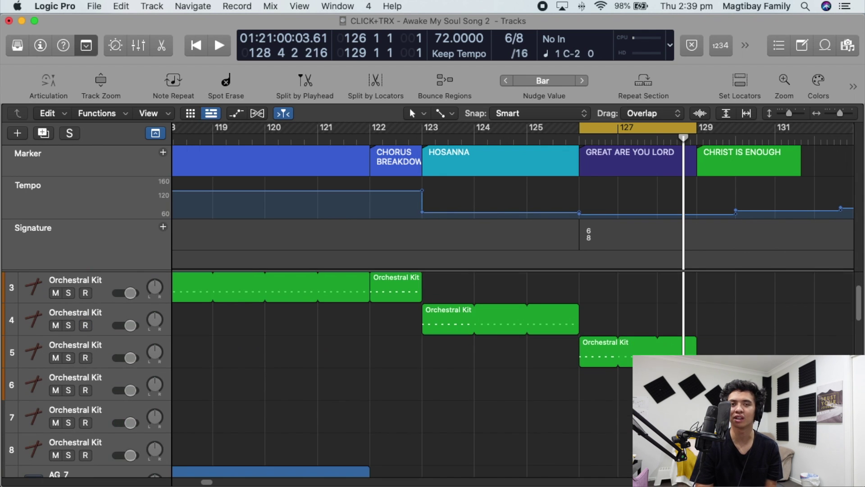
scroll(706, 378, "up", 2)
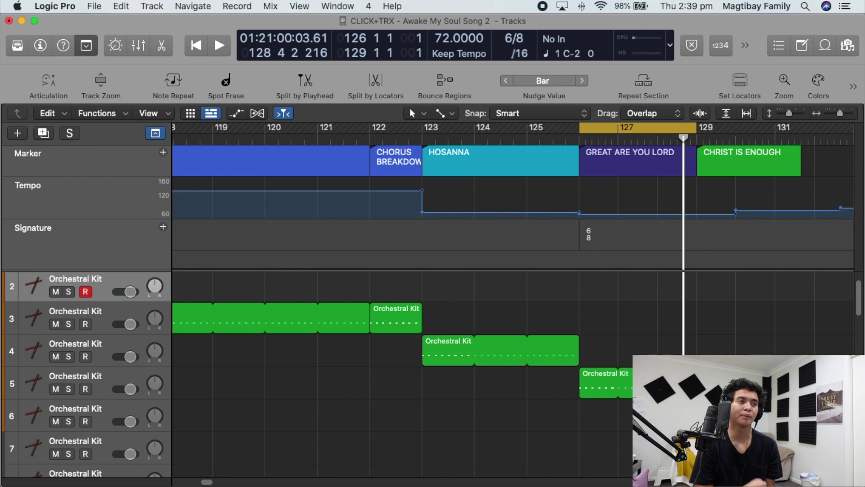
scroll(669, 336, "down", 5)
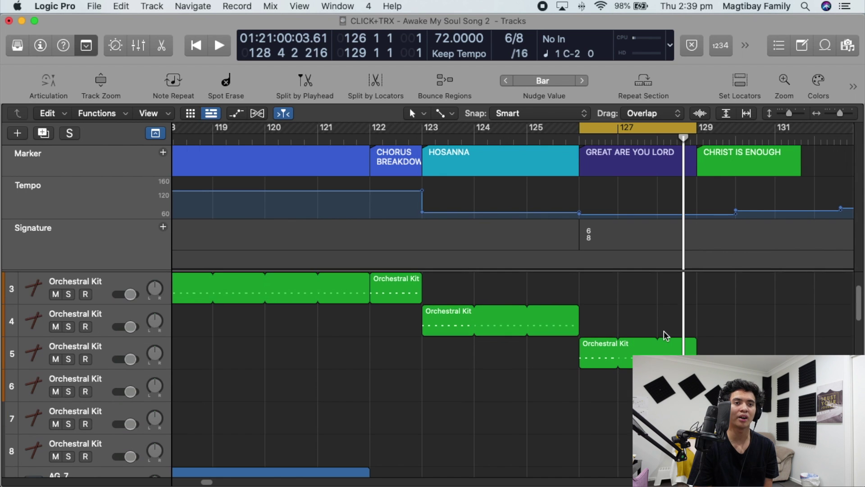
scroll(666, 336, "up", 4)
scroll(666, 336, "up", 2)
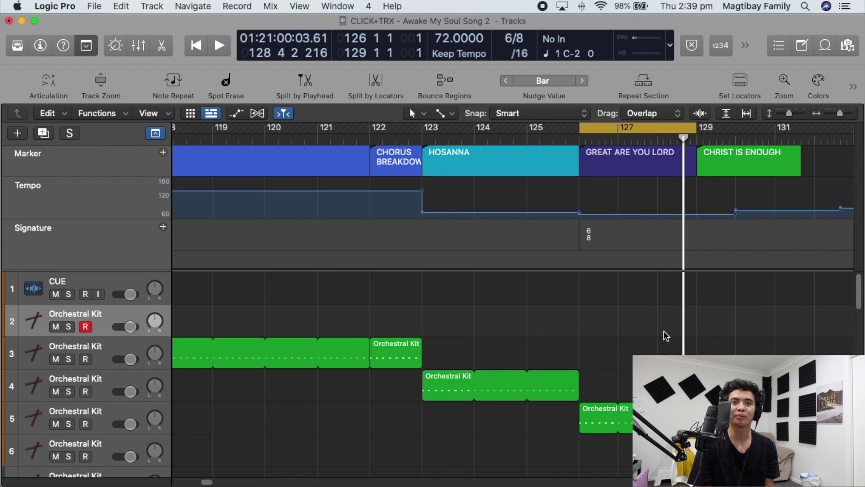
scroll(666, 335, "up", 2)
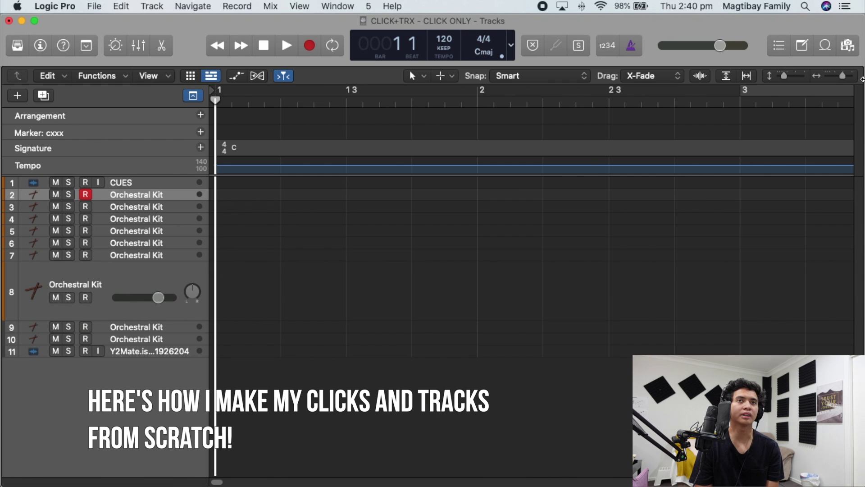
In the CLICK ONLY project, show the sound library and browse to the Orchestral > Percussion sounds for the armed click track.
left_click(793, 78)
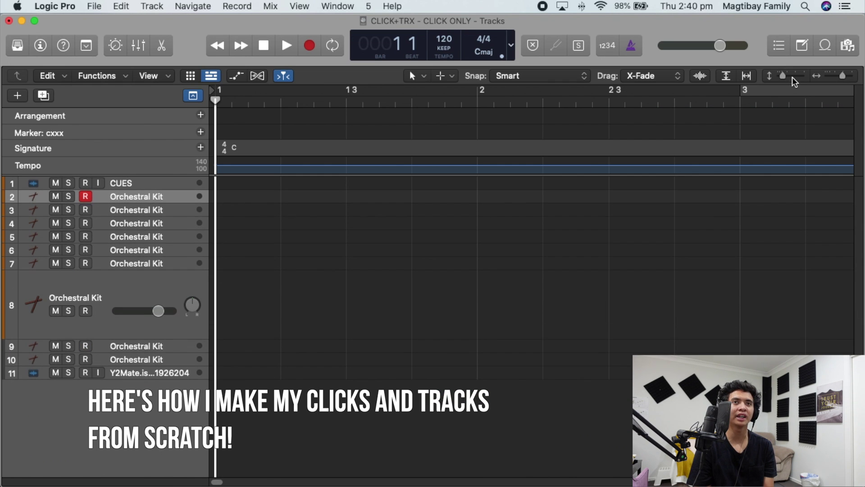
left_click_drag(783, 79, 782, 77)
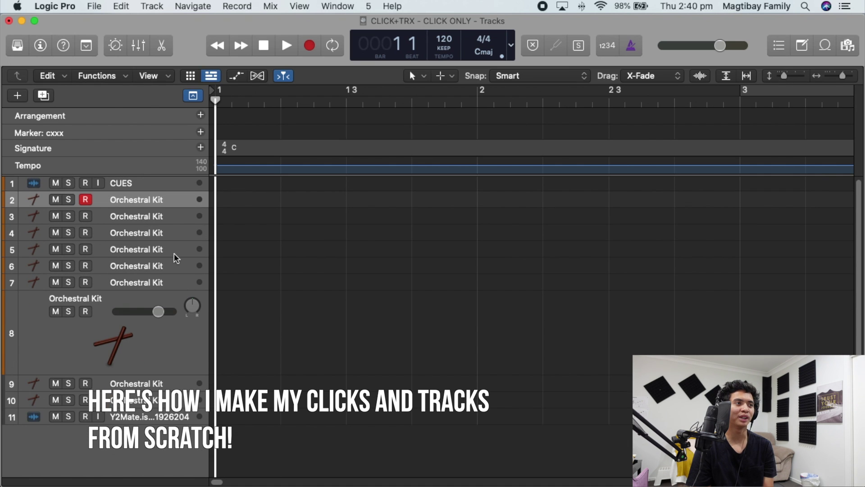
left_click(18, 45)
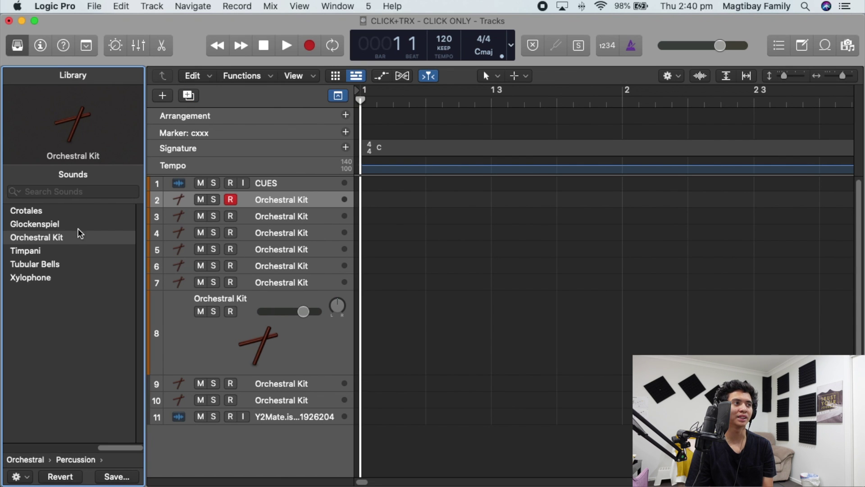
left_click(30, 460)
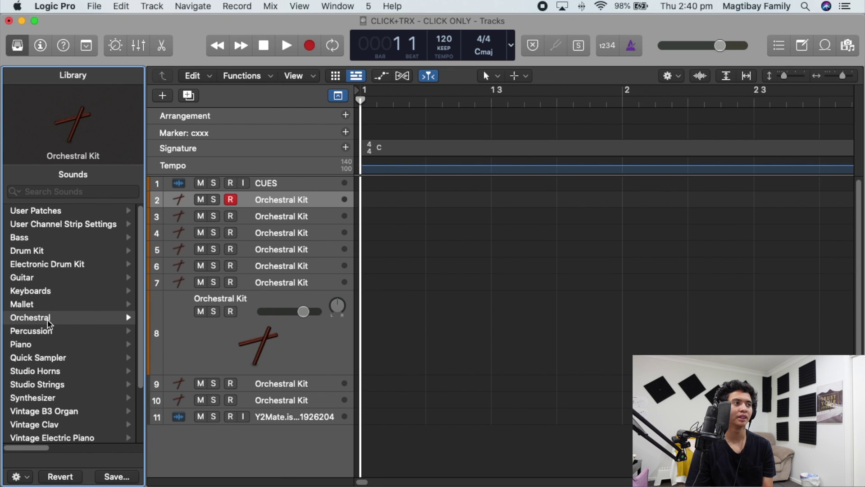
left_click(32, 318)
left_click(31, 264)
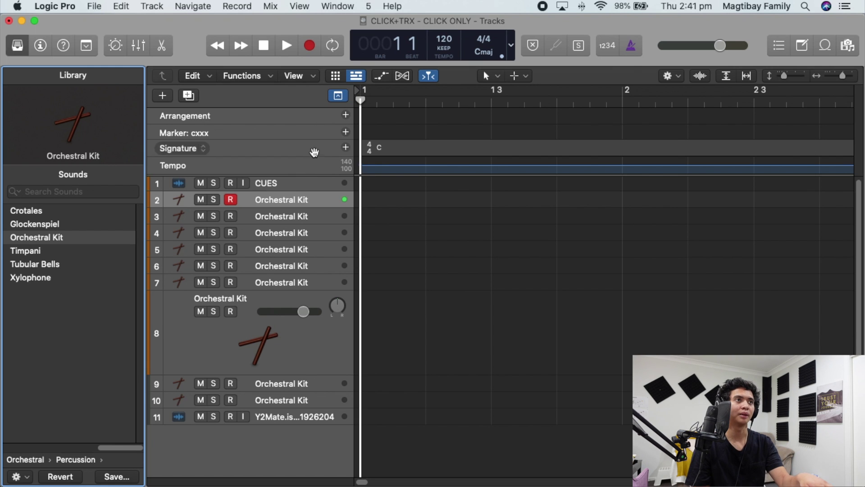
Toggle the global tracks off and back on, and hide the Arrangement track from them.
left_click(337, 96)
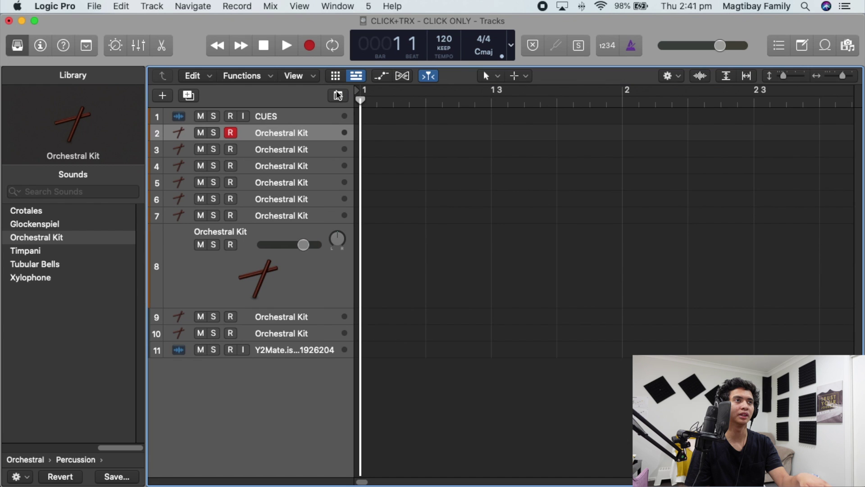
left_click(337, 96)
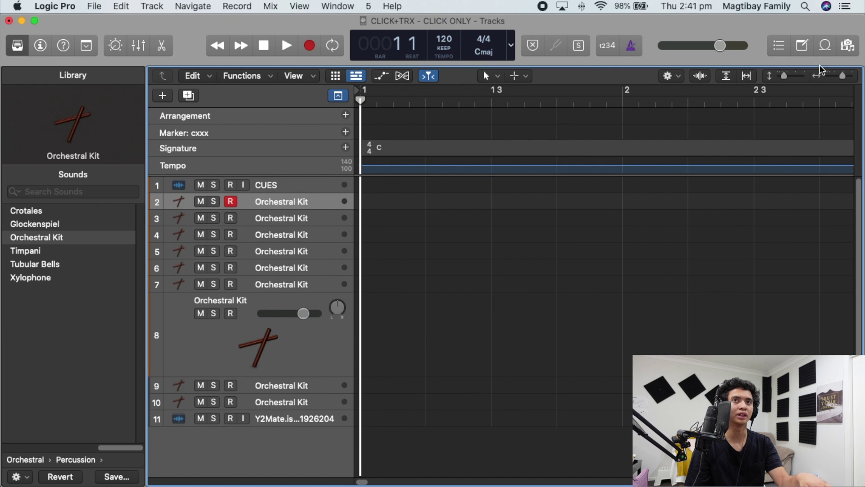
left_click_drag(843, 75, 845, 75)
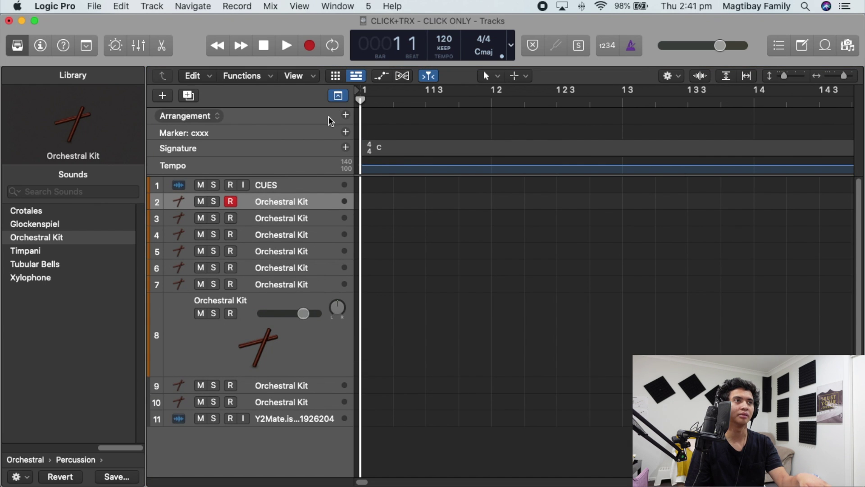
right_click(299, 113)
left_click(316, 119)
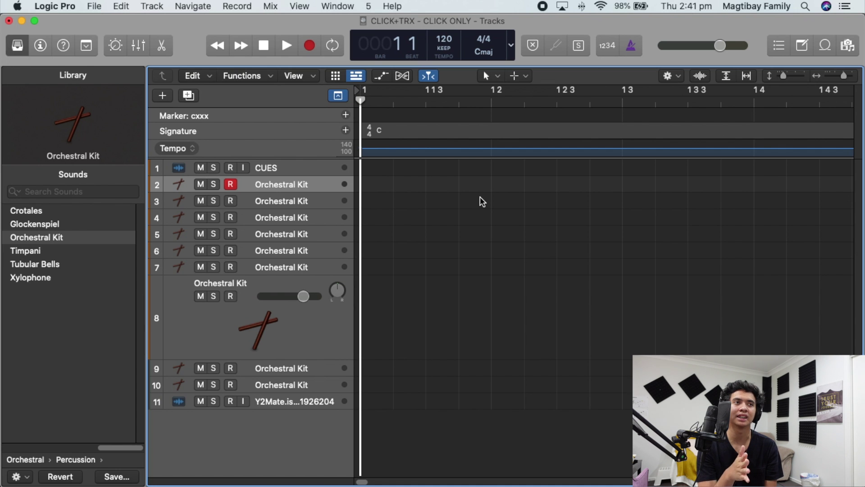
Switch to Chrome and look through the song order of the Sunday Set playlist on Spotify.
key("super+Tab")
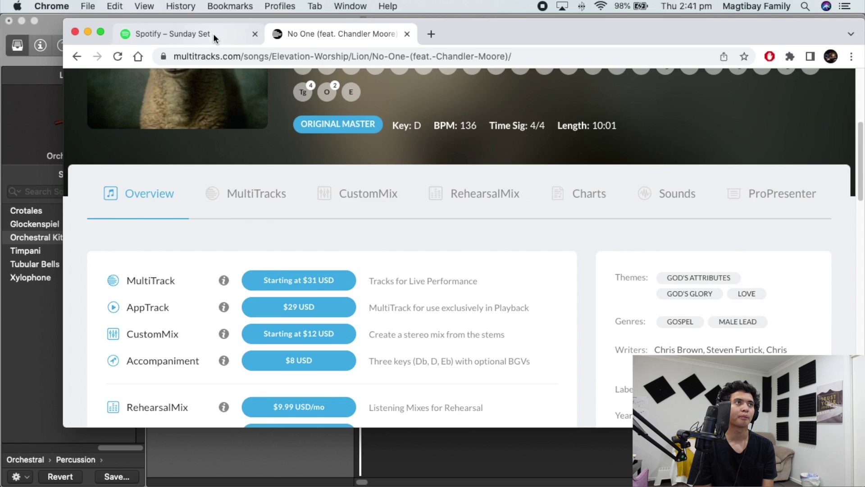
left_click(213, 33)
scroll(320, 211, "up", 3)
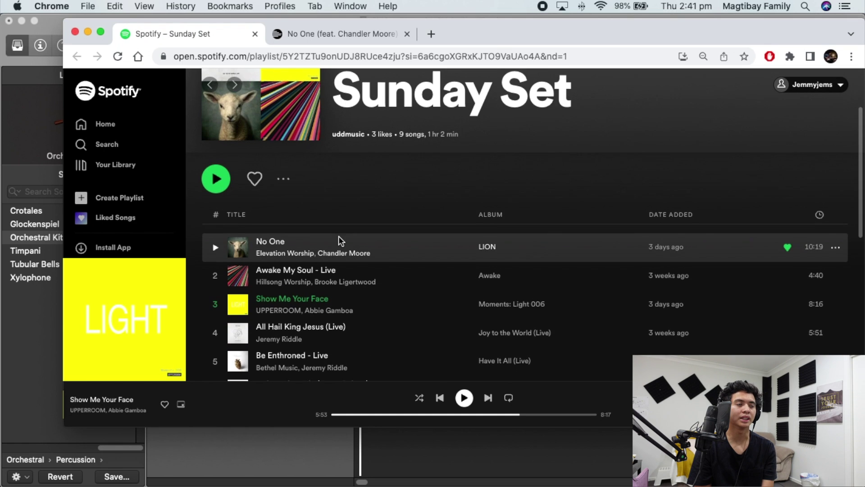
scroll(367, 227, "down", 1)
scroll(399, 220, "down", 1)
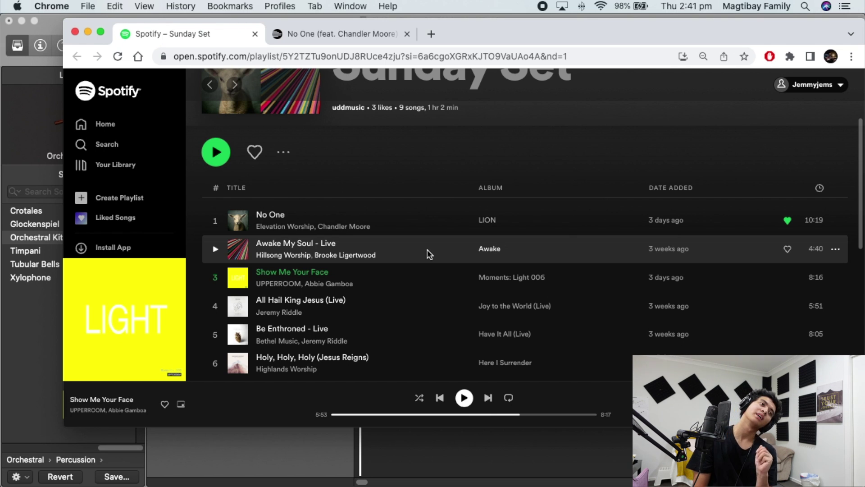
scroll(427, 249, "down", 5)
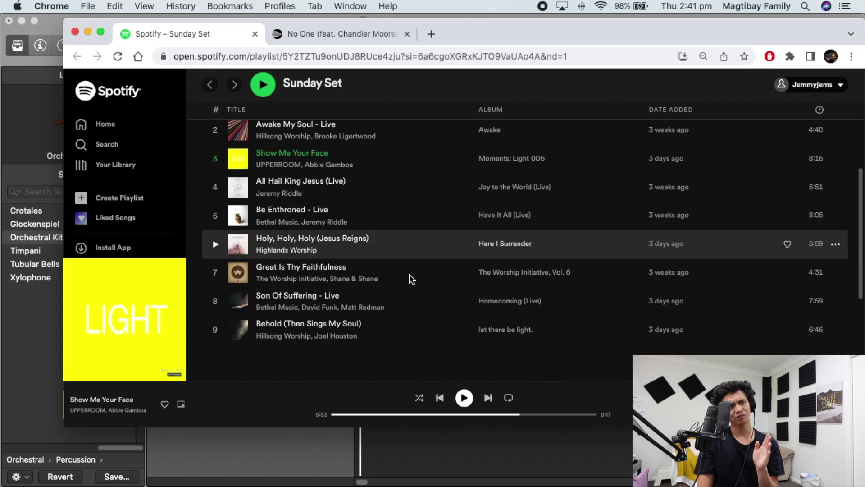
scroll(417, 191, "up", 1)
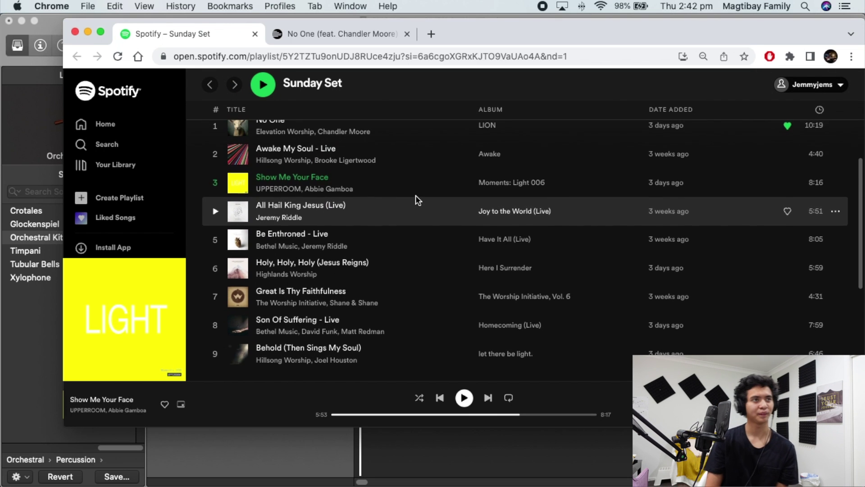
scroll(416, 196, "up", 2)
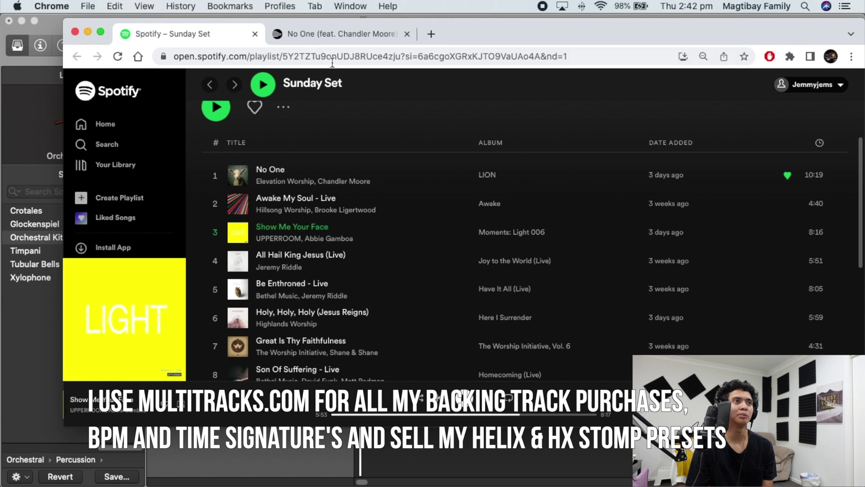
Check the BPM and time signature of No One on its MultiTracks.com page, and return to the Logic Pro project.
left_click(306, 33)
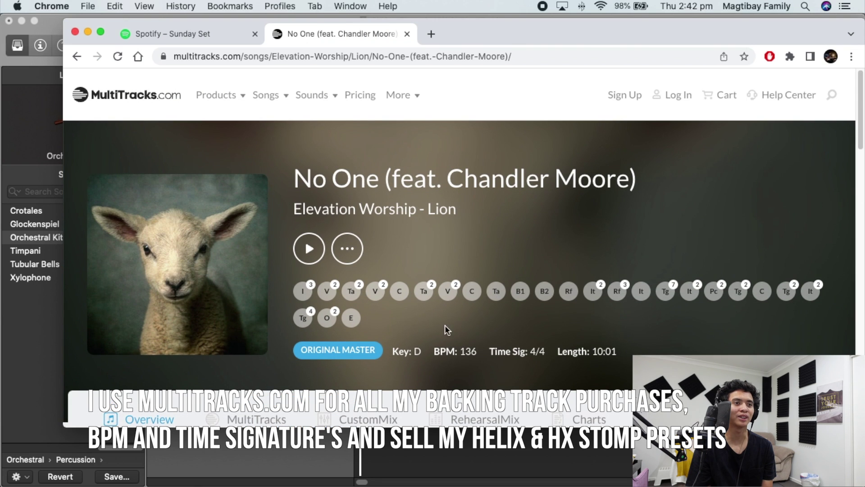
scroll(436, 356, "down", 1)
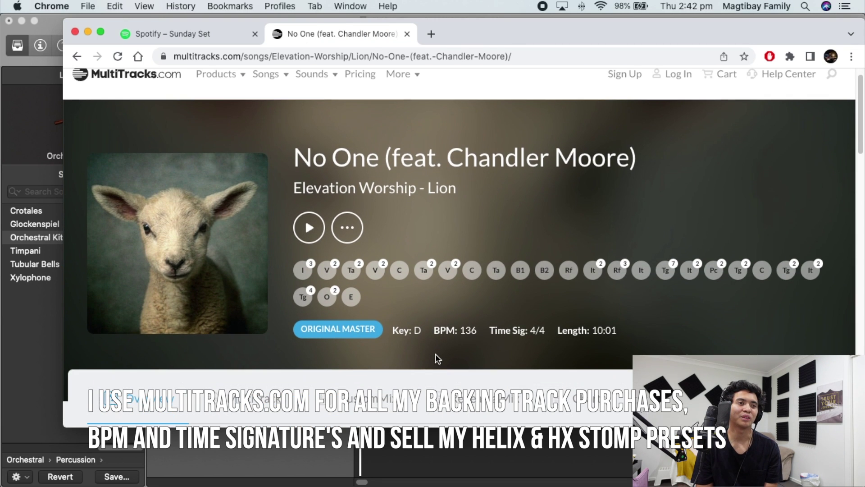
scroll(439, 331, "up", 1)
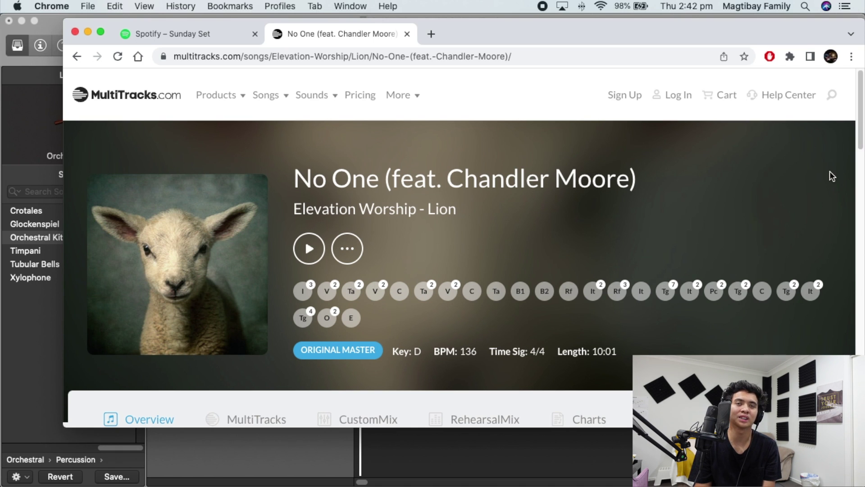
scroll(829, 176, "down", 1)
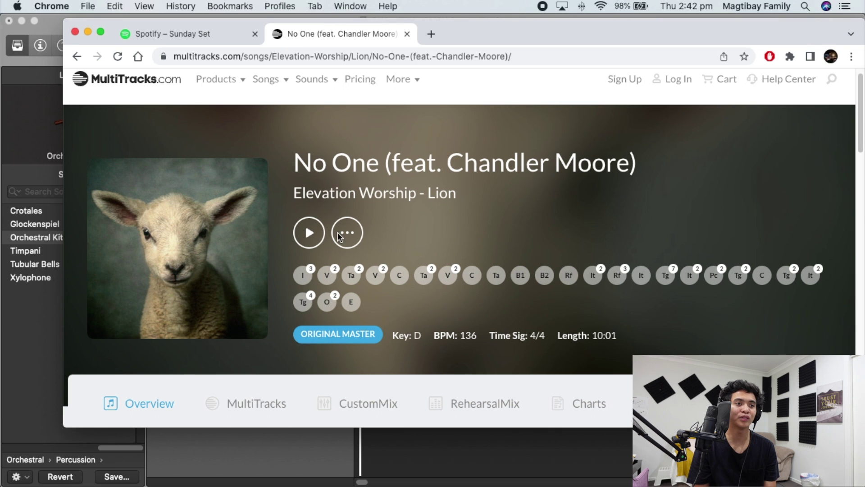
left_click(88, 32)
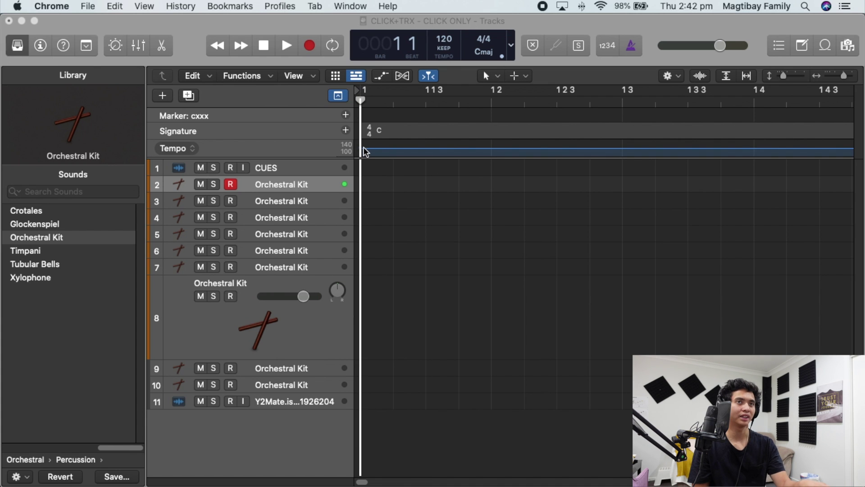
Return the playhead to the start of the project and create a marker at bar 1.
left_click_drag(782, 76, 789, 75)
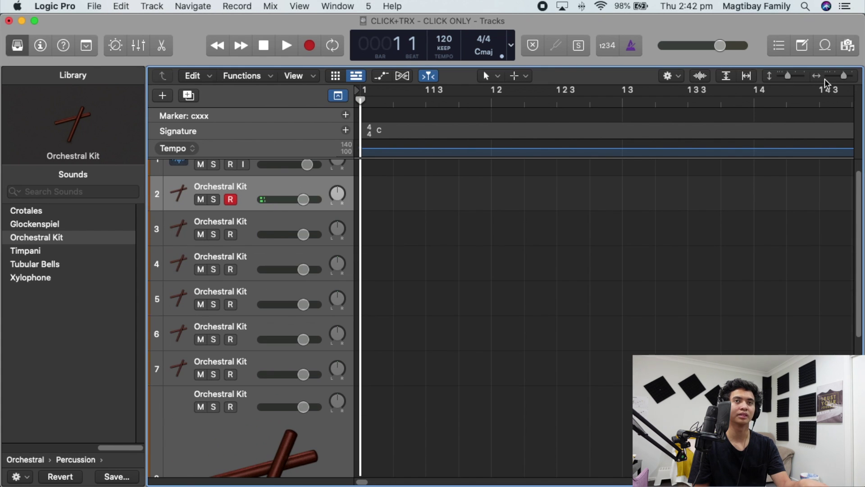
left_click(853, 78)
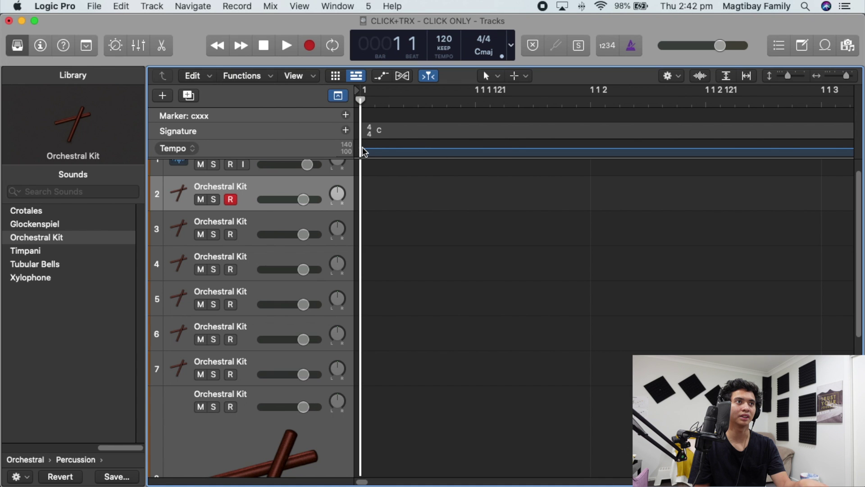
left_click_drag(845, 77, 842, 84)
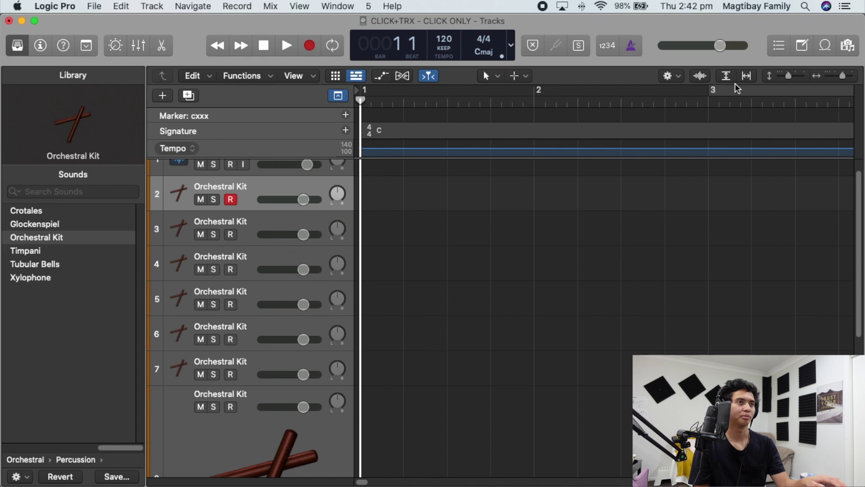
key("space")
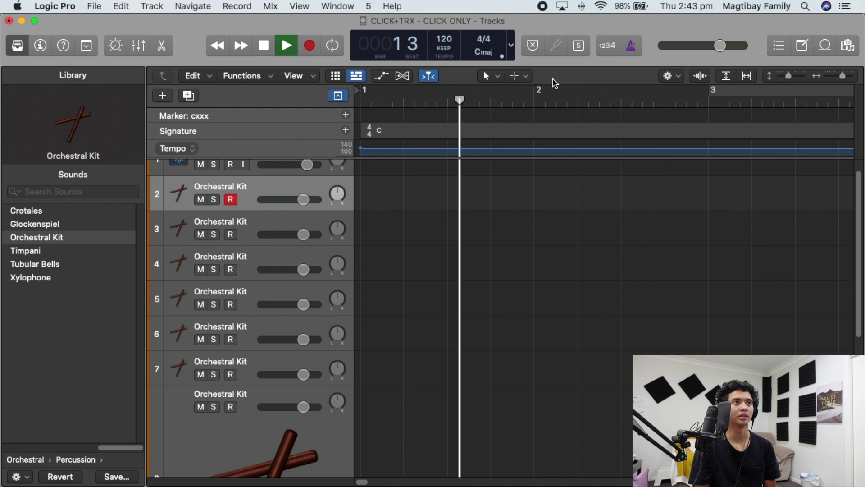
left_click(490, 97)
left_click_drag(490, 98, 361, 97)
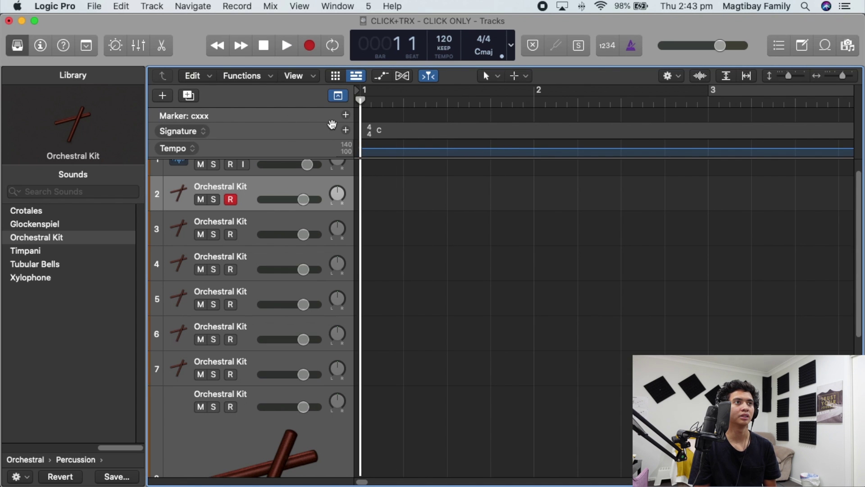
left_click(345, 115)
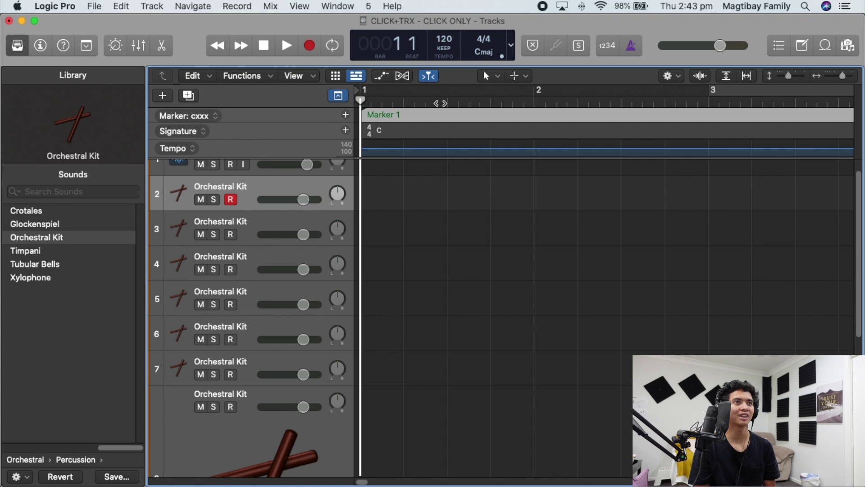
Move the playhead to bar 2 and color the first marker yellow.
left_click(543, 99)
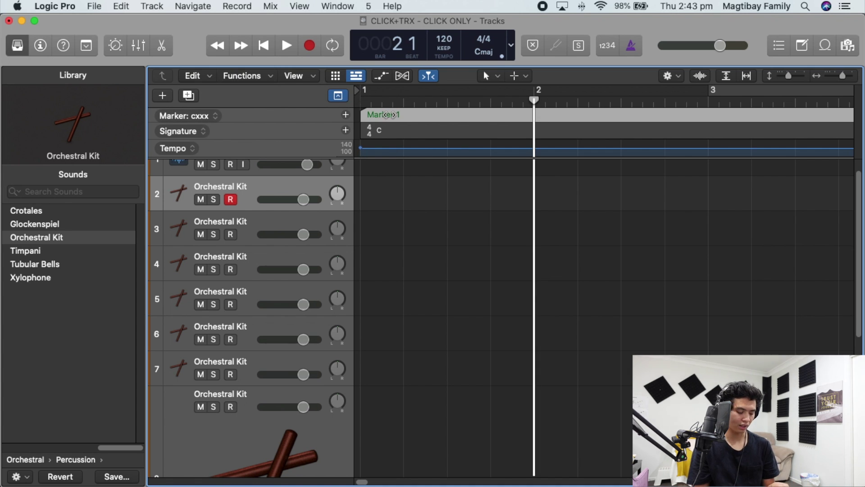
key("alt+c")
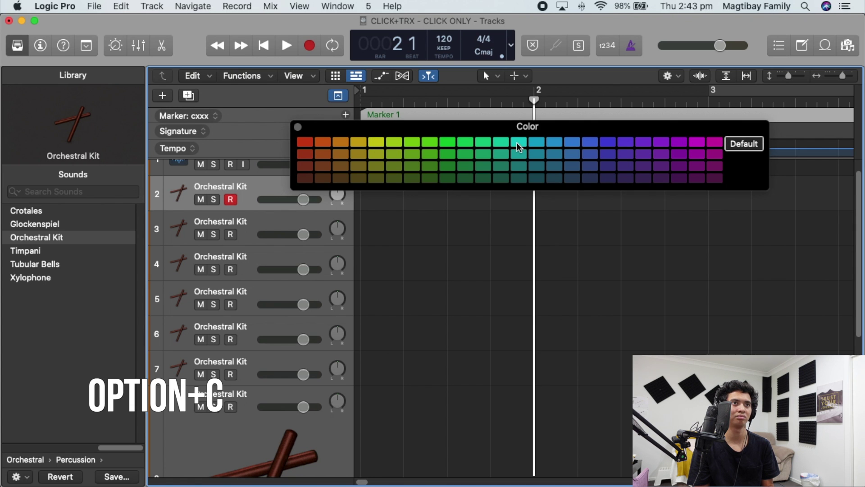
left_click(376, 153)
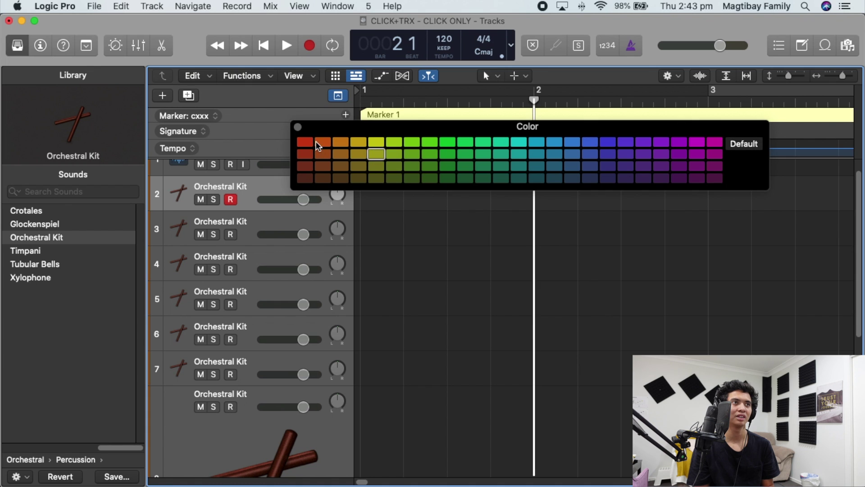
left_click(298, 127)
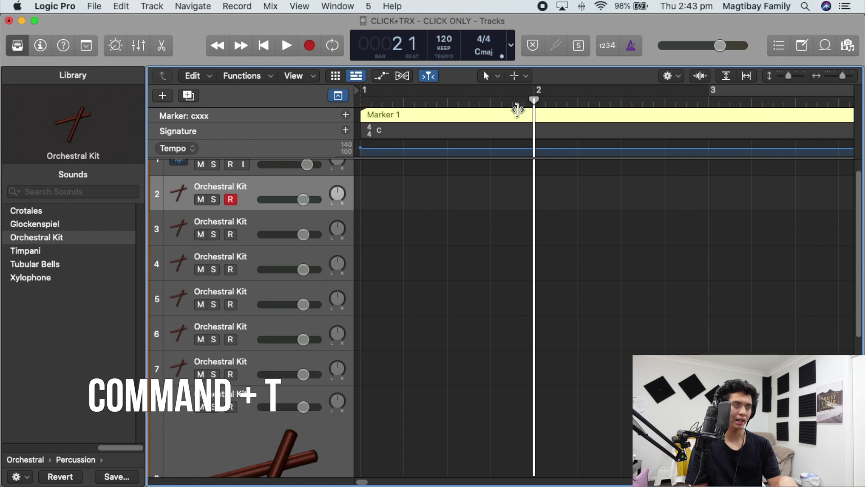
Split the marker at bar 2 and rename the bar 1 marker NO ONE.
key("cmd+t")
double_click(496, 115)
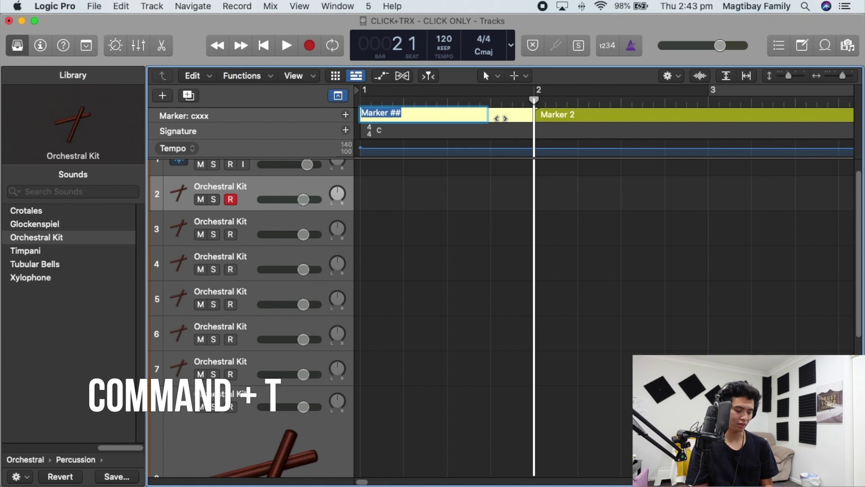
type("NO ONE")
key("Return")
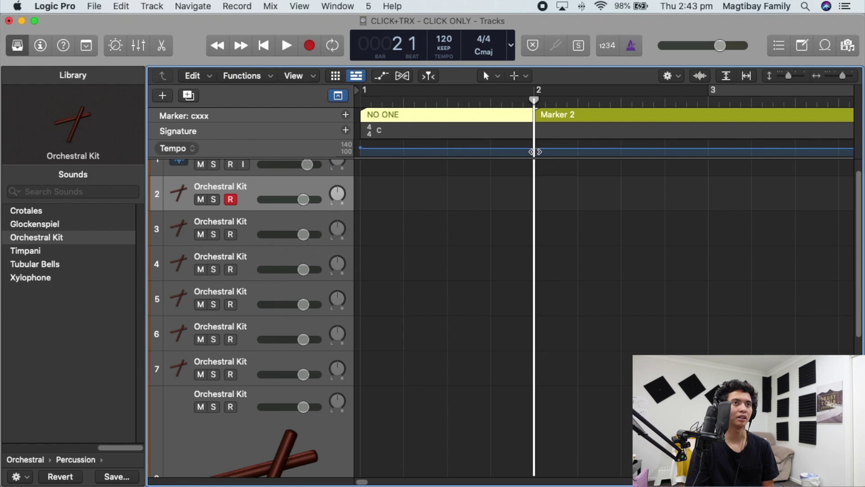
Add a tempo point at bar 2 and set the bar 1 tempo to 136 in the tempo list.
left_click(534, 151)
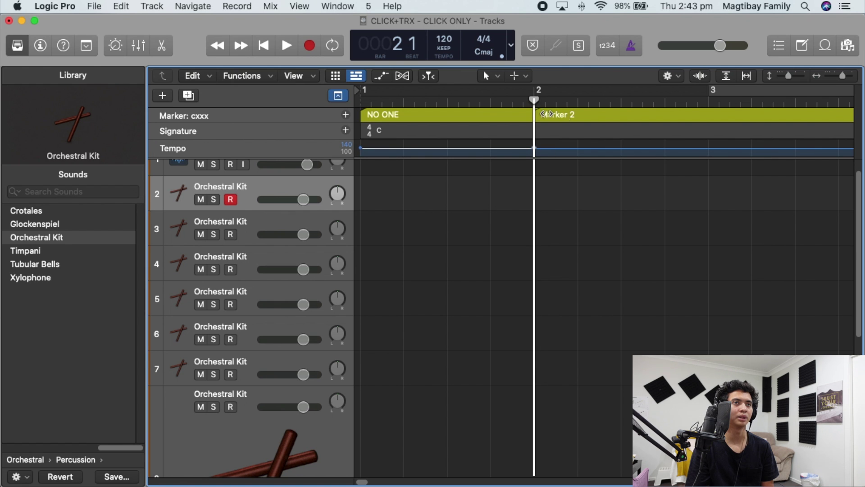
key("d")
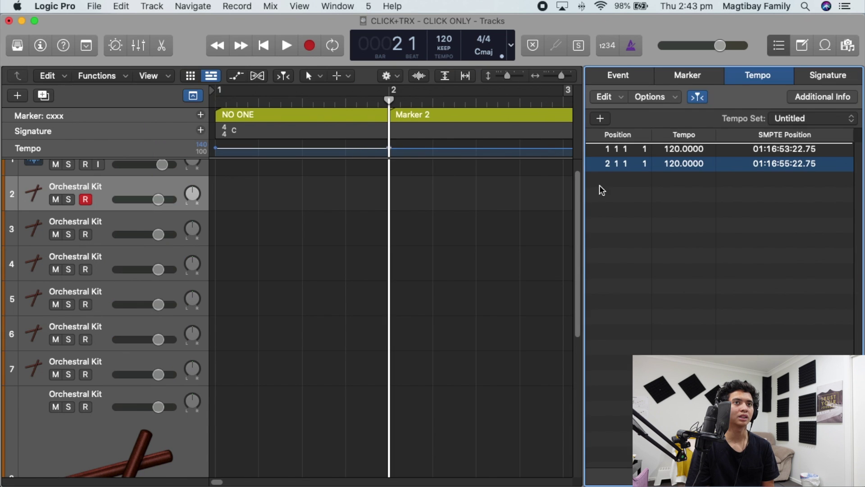
double_click(694, 148)
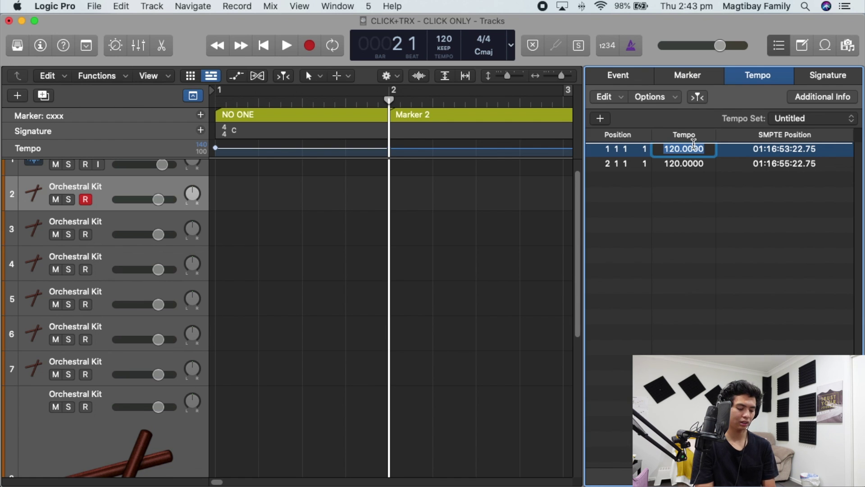
type("136")
key("Return")
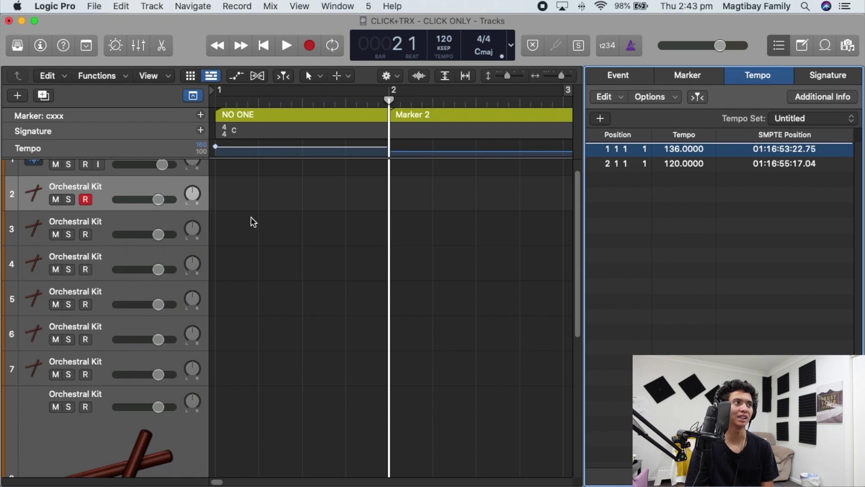
Return to bar 1, enable the metronome click, and play the NO ONE bar briefly.
left_click(213, 100)
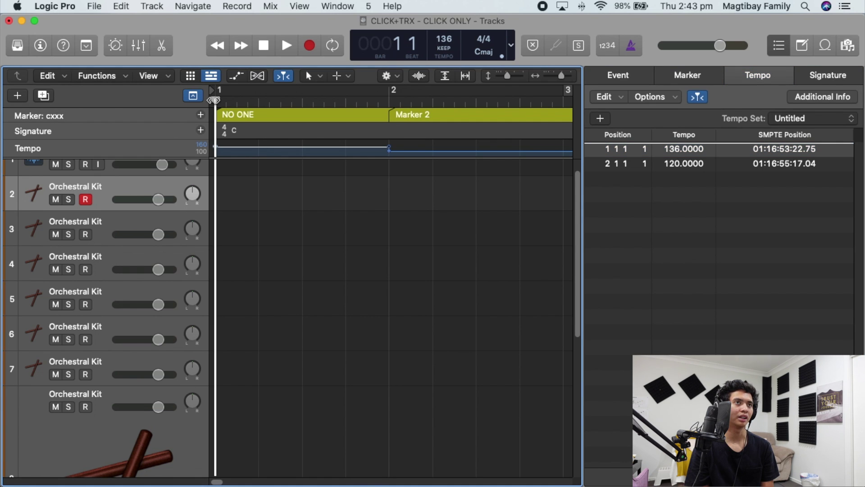
left_click(631, 45)
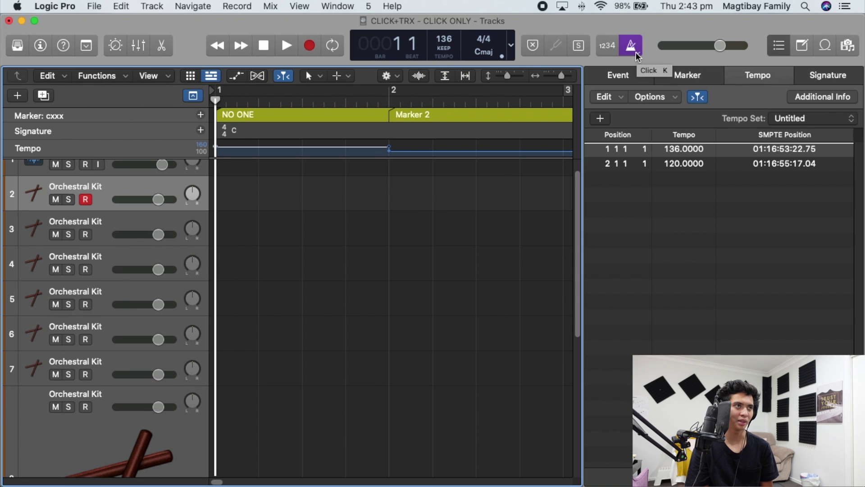
key("space")
key("space")
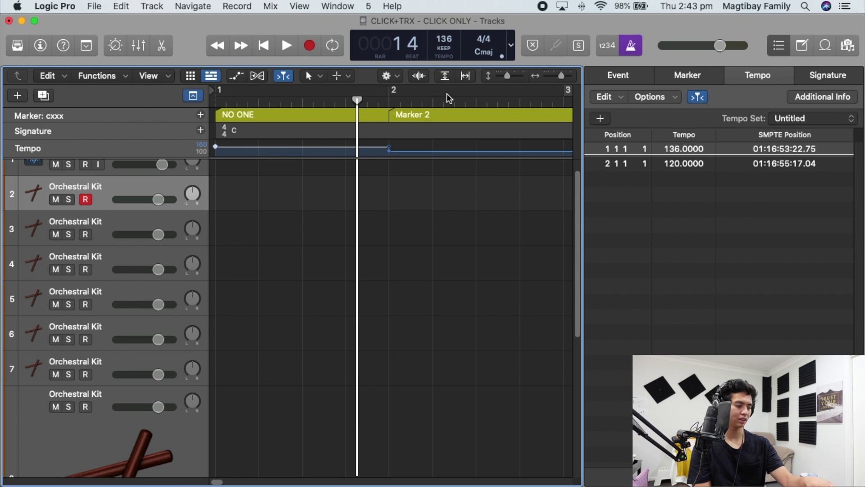
Cycle bar 1, record a four-beat click on armed track 2, and shorten the region's loop to end at bar 2.
key("c")
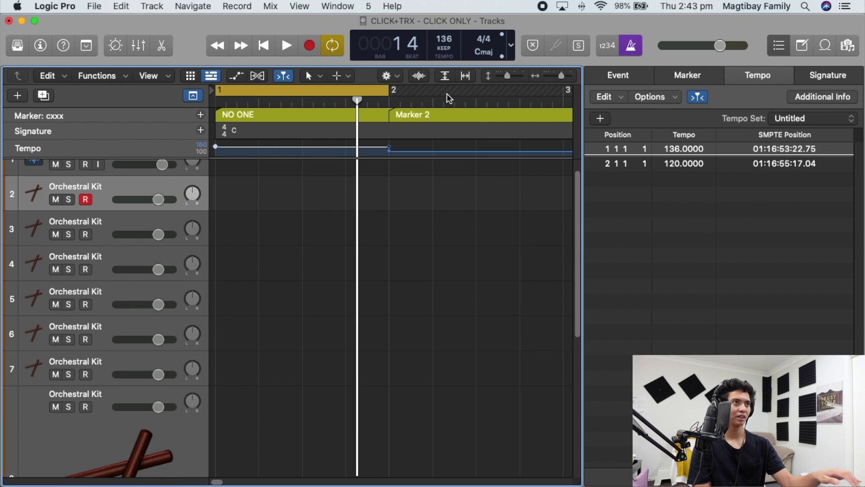
key("c")
key("c")
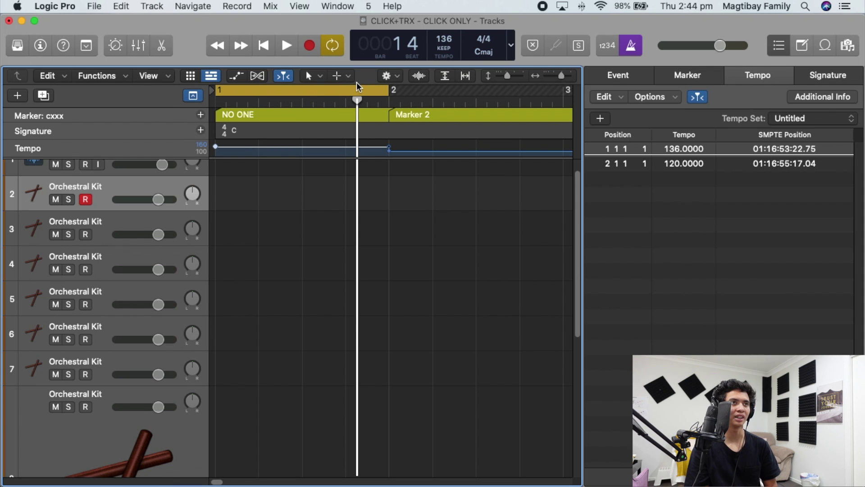
key("space")
key("space")
key("space")
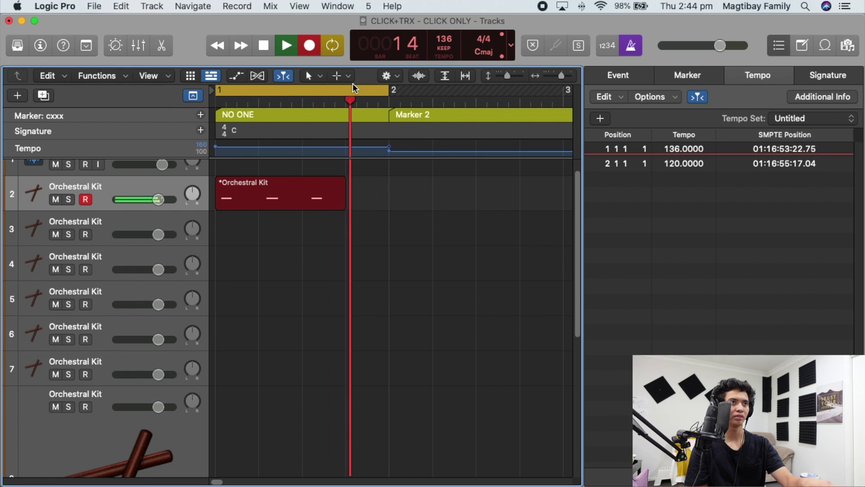
key("space")
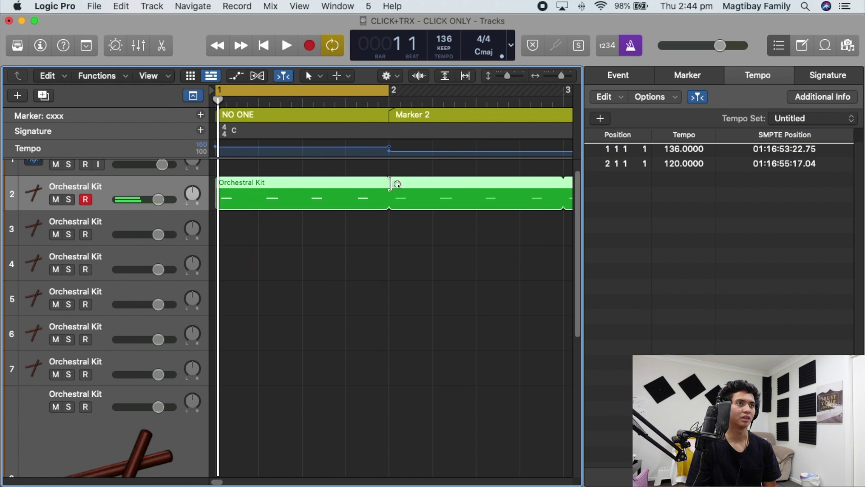
left_click_drag(395, 183, 390, 184)
Open the click region in the Piano Roll, quantize all four notes to 1/8 Note, and play the result.
double_click(353, 198)
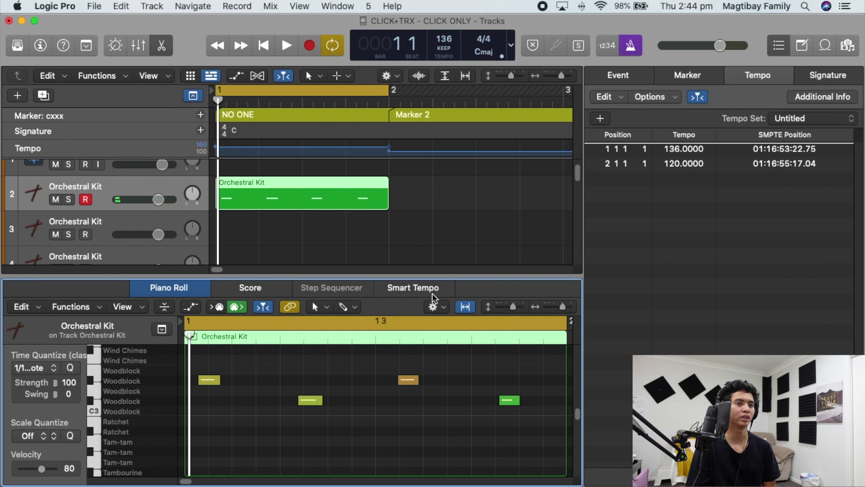
left_click_drag(522, 433, 135, 386)
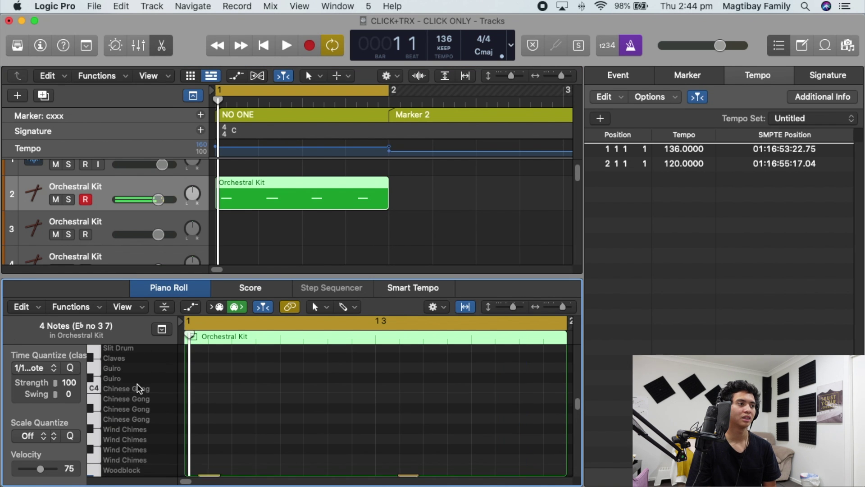
left_click(36, 368)
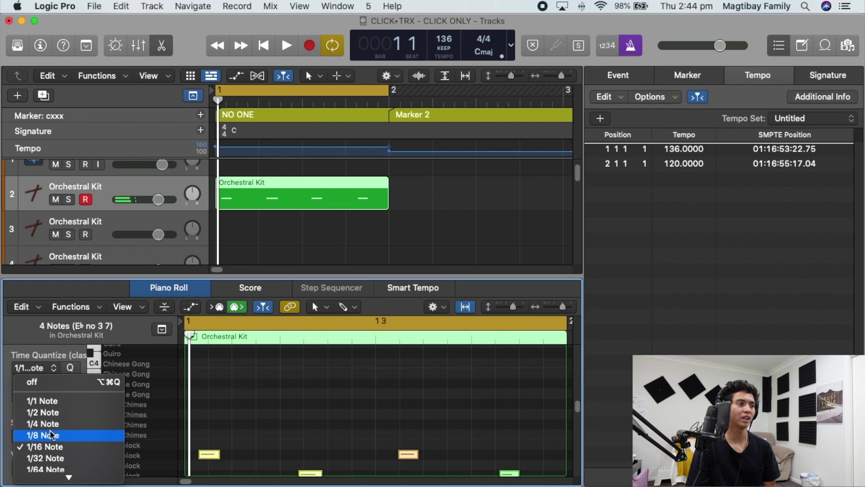
key("space")
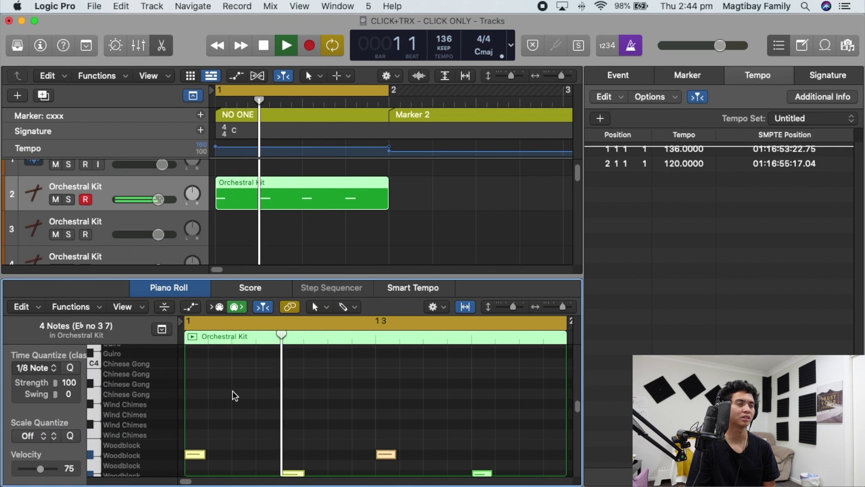
key("space")
Set the velocity of all four woodblock notes to 127 and audition individual notes.
scroll(233, 394, "down", 3)
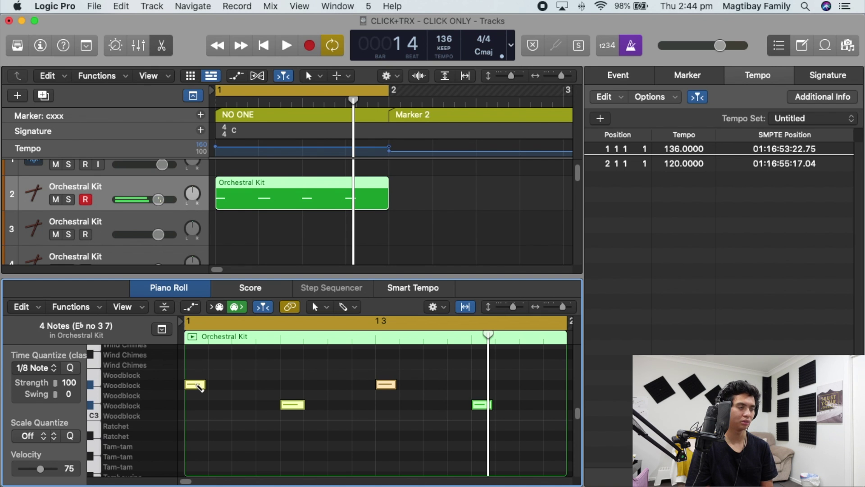
left_click(505, 449)
left_click_drag(506, 450, 176, 352)
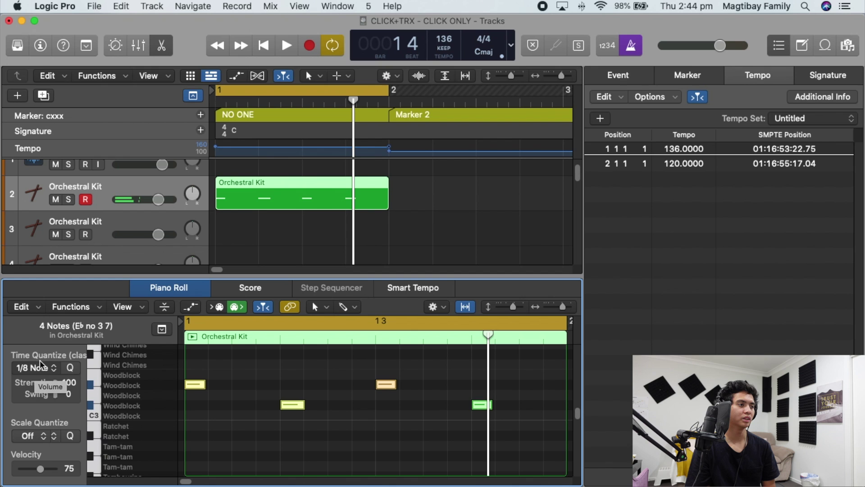
left_click_drag(40, 469, 56, 469)
left_click(425, 425)
left_click(480, 404)
left_click(297, 405)
left_click(366, 430)
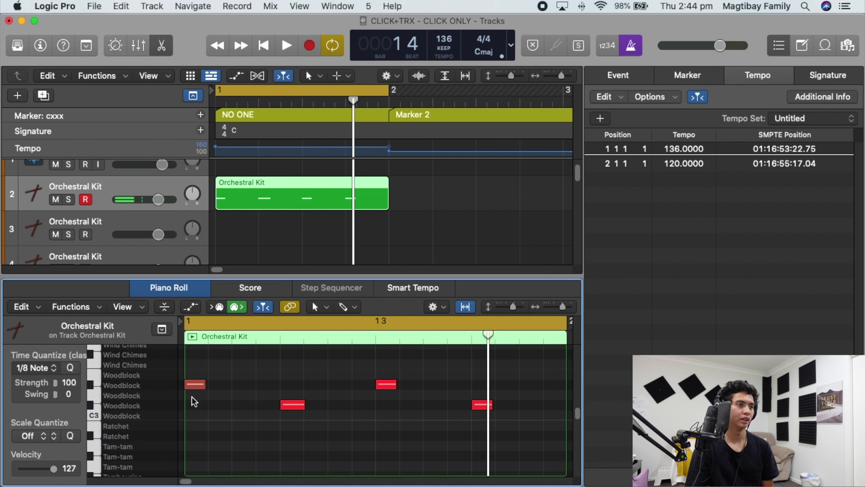
Copy the first woodblock note to the off-beat after beat 1 at the lower pitch, and raise the beat 2 note to the upper pitch.
left_click(195, 384)
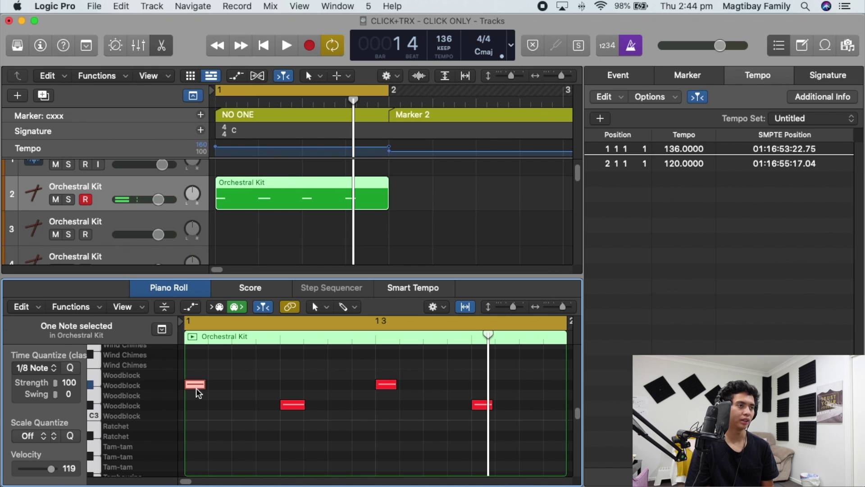
left_click(233, 338)
key("super+v")
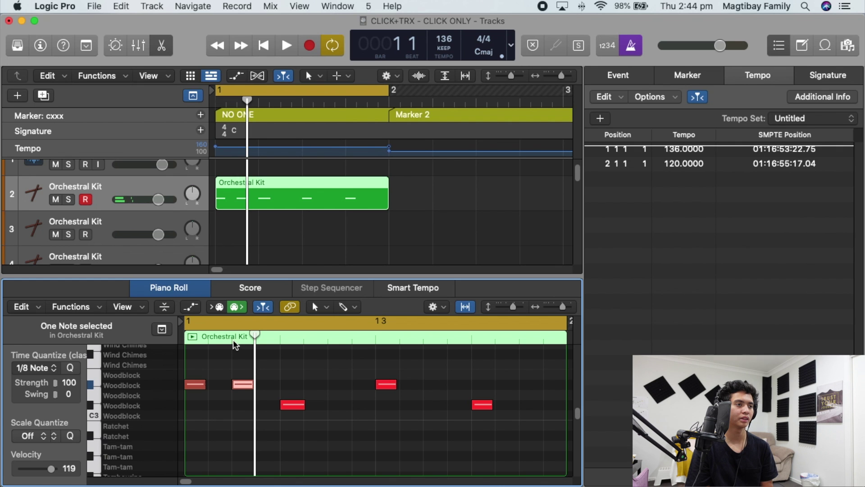
left_click(240, 386)
left_click_drag(240, 387, 287, 390)
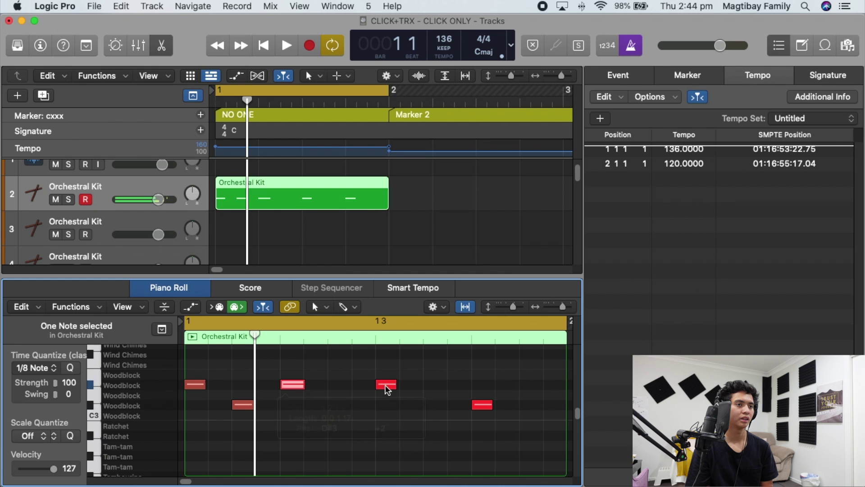
Audition the beat 3 note and play the beginning of bar 1 in short bursts.
left_click(386, 385)
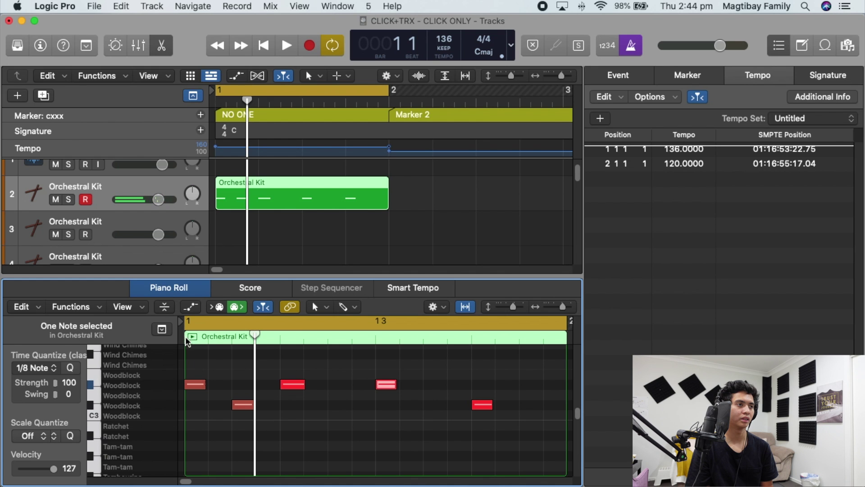
left_click_drag(254, 335, 199, 343)
key("space")
key("space")
key("space")
key("space")
Copy the beat 2 note to position 1 2 3 1 and lower the copy to C#3.
left_click(293, 385)
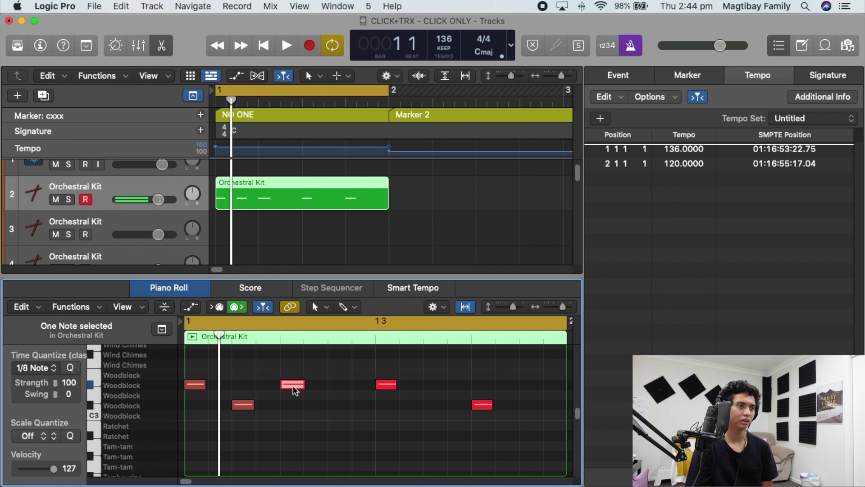
left_click(328, 339)
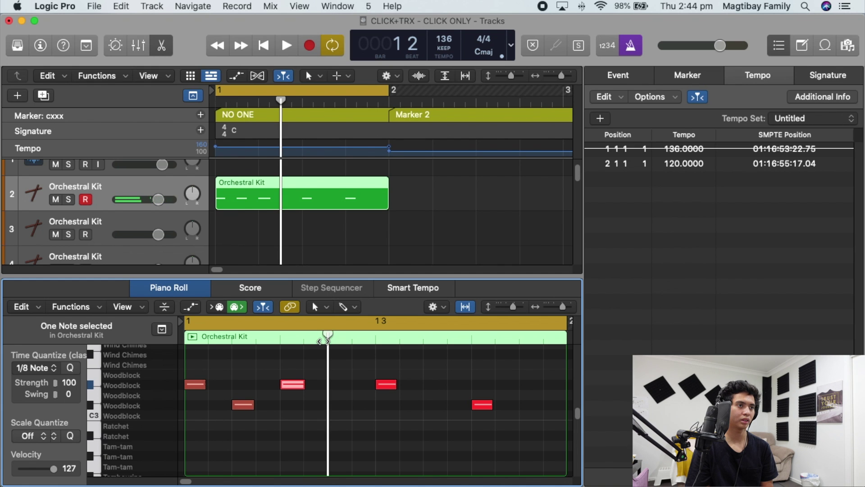
key("super+v")
left_click_drag(340, 386, 347, 401)
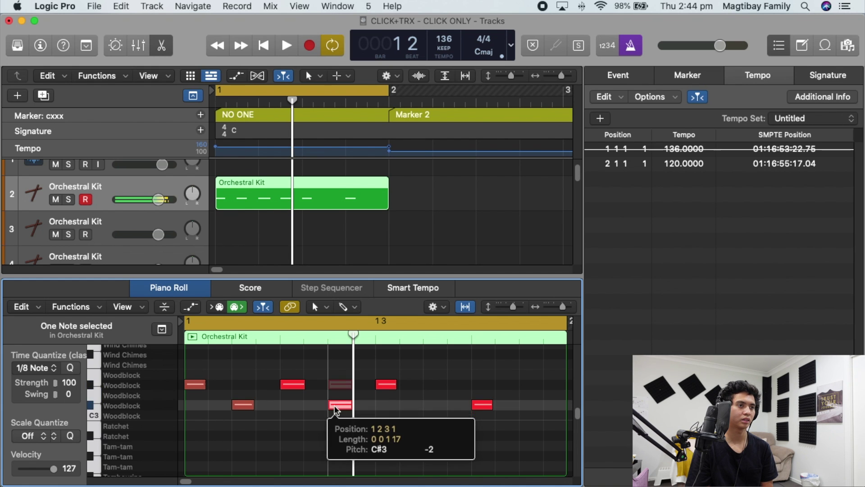
Copy the beat 3 note to its off-beat at the lower pitch, raise the beat 4 note to the upper pitch, and play the result.
left_click(381, 383)
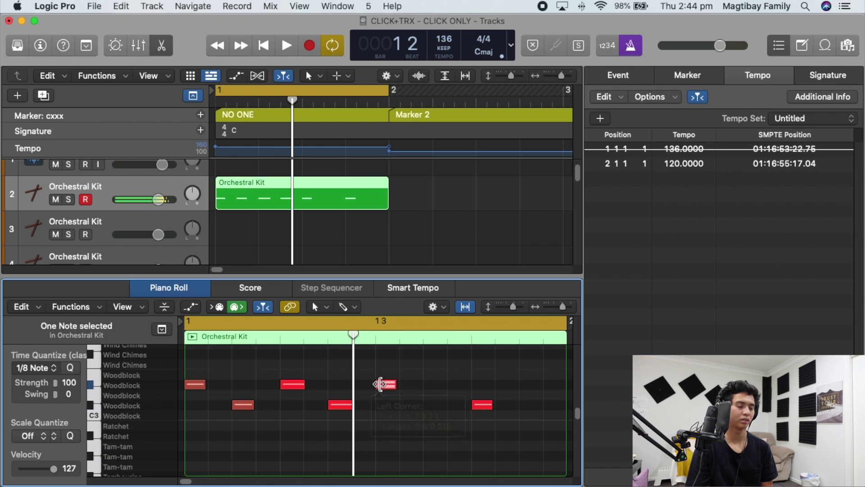
left_click(424, 339)
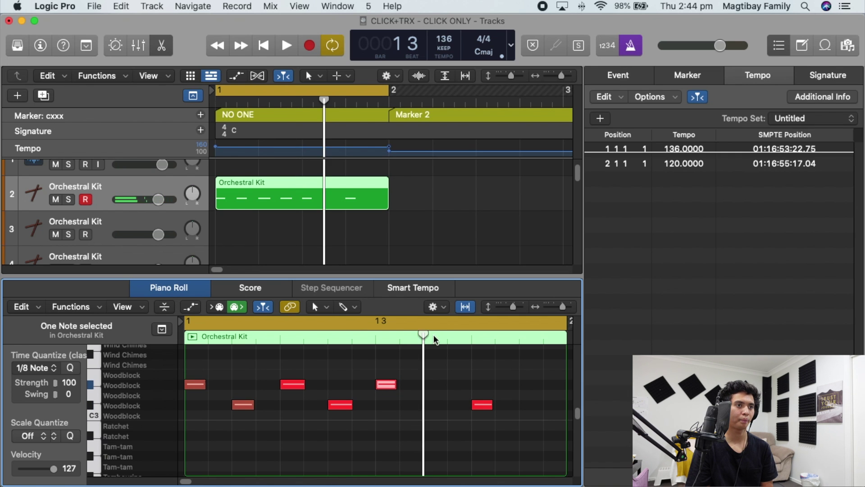
key("super+v")
left_click_drag(431, 385, 431, 410)
mouse_move(492, 404)
left_mouse_down()
mouse_move(488, 394)
mouse_move(480, 404)
mouse_move(494, 406)
mouse_move(483, 404)
mouse_move(485, 391)
left_mouse_up()
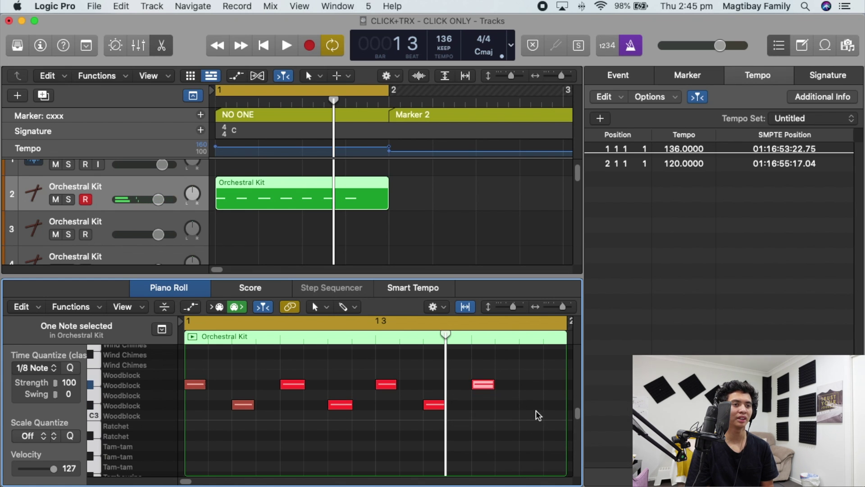
key("space")
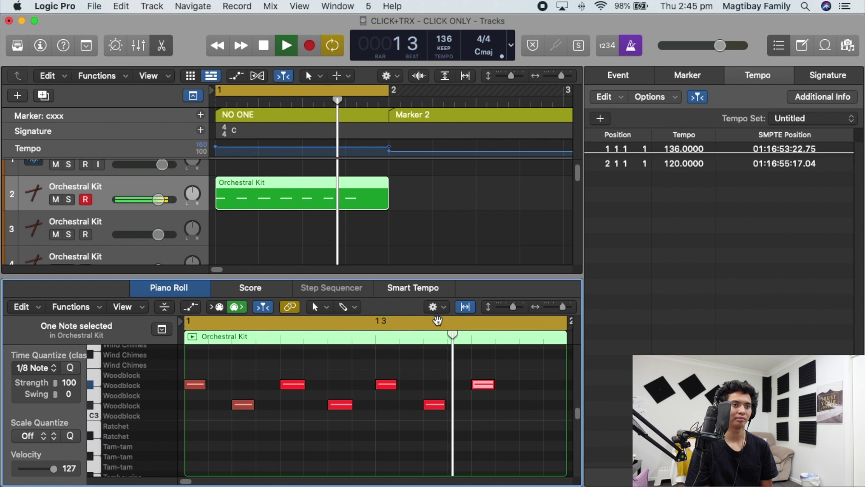
key("space")
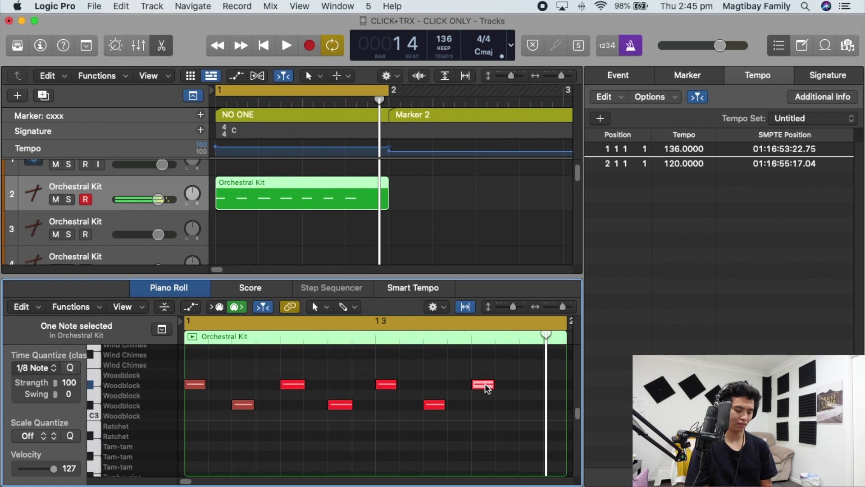
Copy the beat 4 note to the last eighth of bar 1 and lower the copy to the lower woodblock pitch.
left_click(548, 336)
left_click(518, 340)
key("super+v")
key("super+v")
left_click_drag(530, 391, 530, 408)
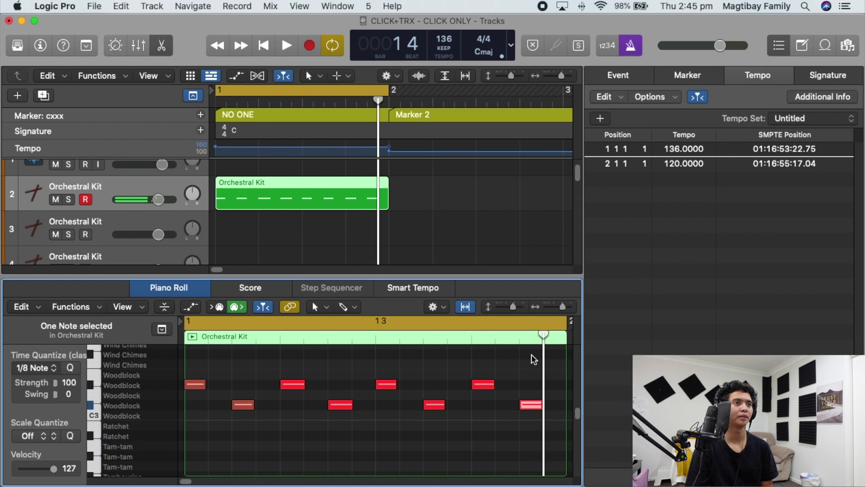
Play the cycled eighth-note click pattern and close the Piano Roll.
key("space")
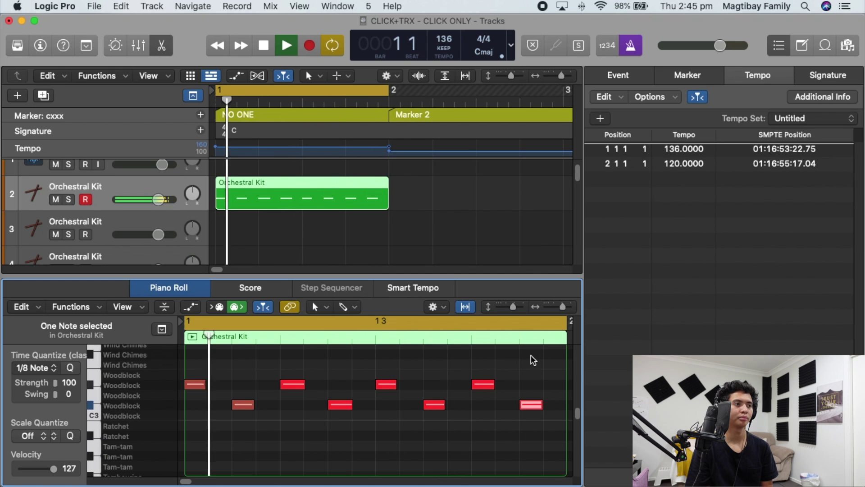
key("space")
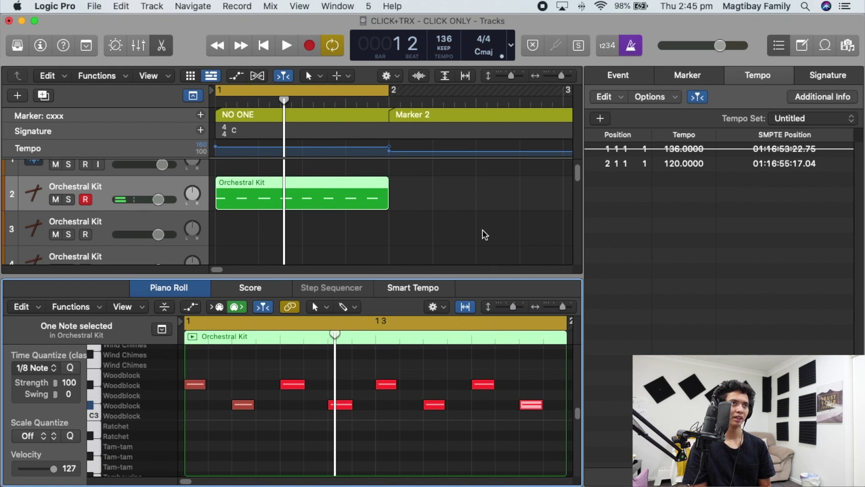
key("space")
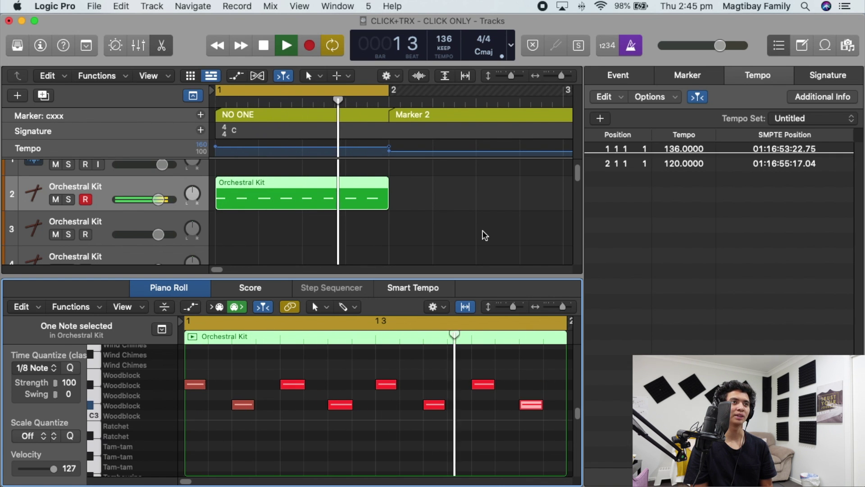
key("x")
key("x")
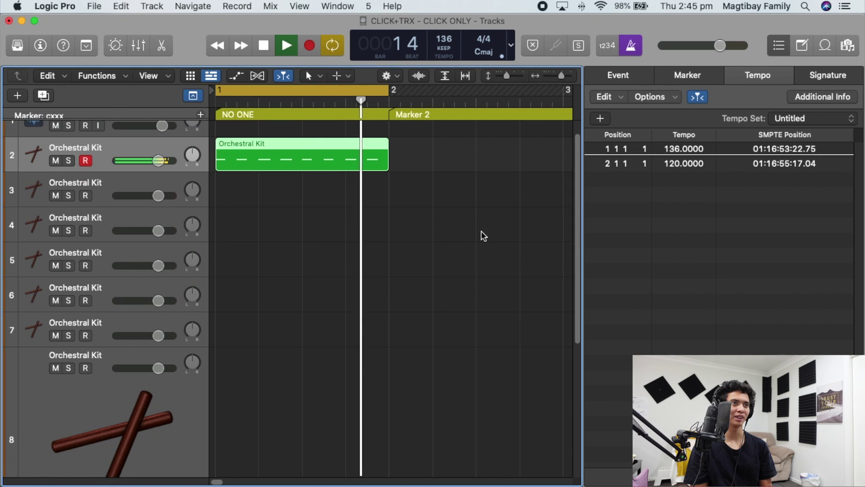
key("space")
Show all the global tracks and enlarge the Marker, Signature and Tempo lanes.
scroll(474, 246, "up", 1)
key("d")
key("d")
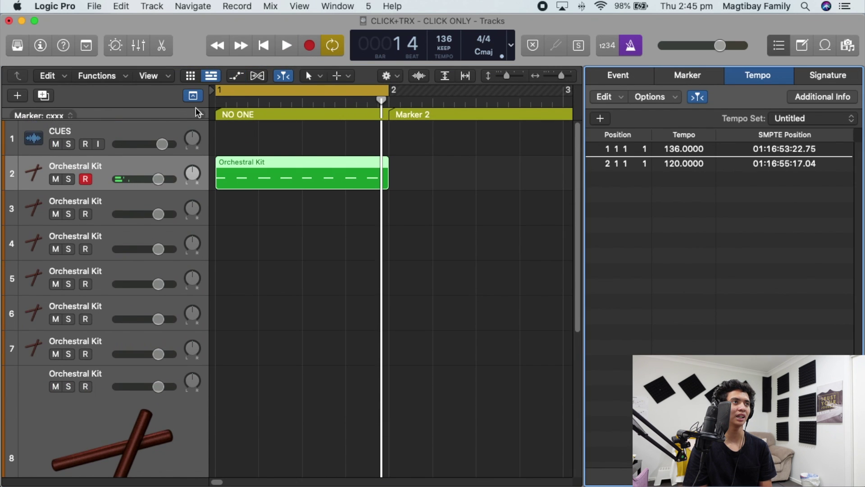
left_click(184, 96)
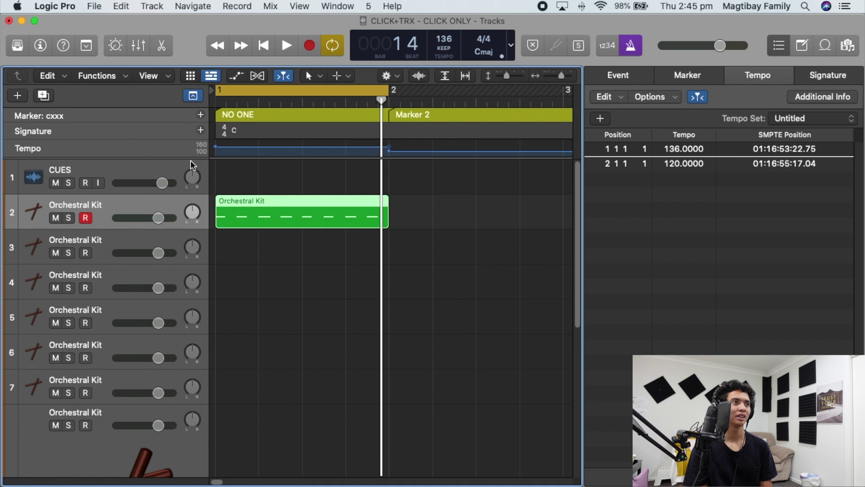
left_click_drag(185, 159, 187, 303)
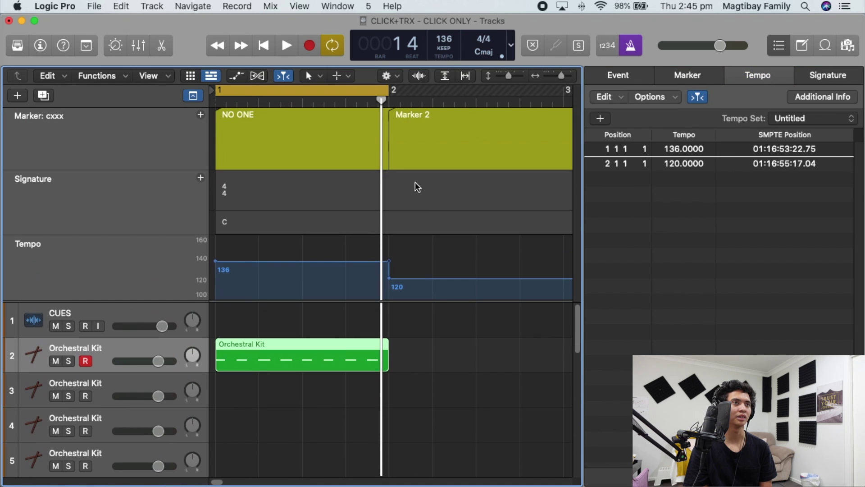
Try to insert a 6/8 time signature at bar 2.
left_click(383, 191)
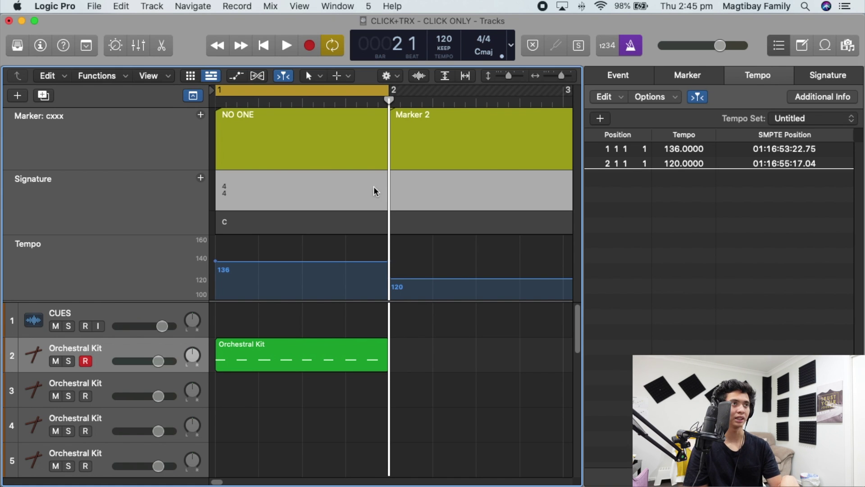
left_click(201, 178)
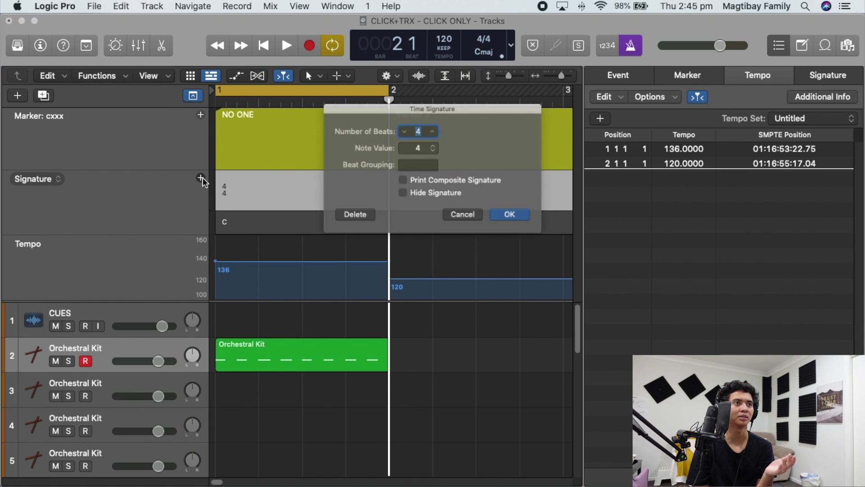
left_click(417, 143)
left_click(418, 159)
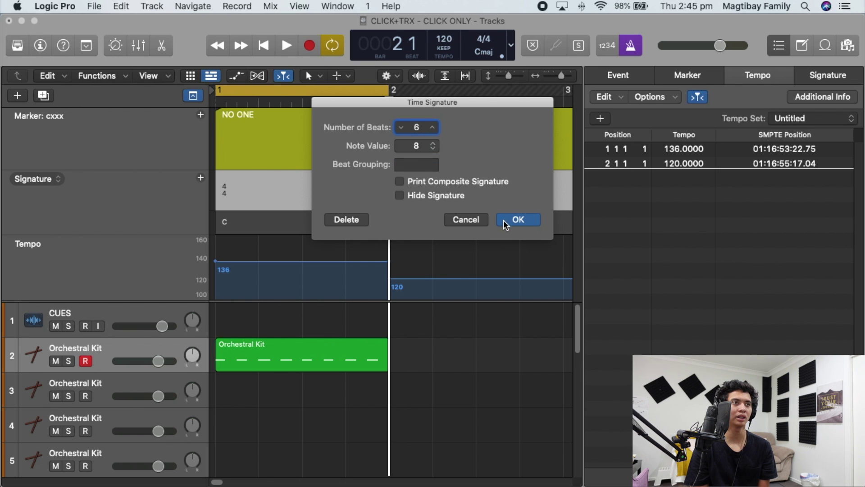
left_click(518, 219)
key("super+z")
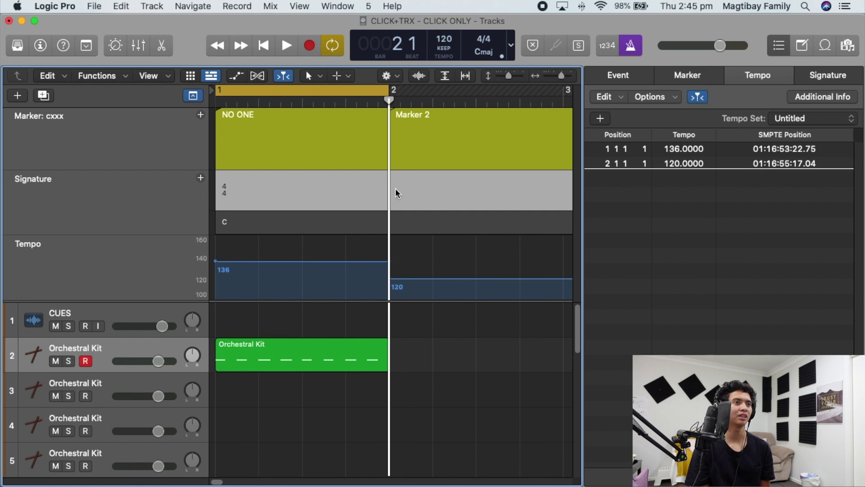
Add a time signature change at bar 2 with 6 beats and a note value of 8.
left_click(201, 178)
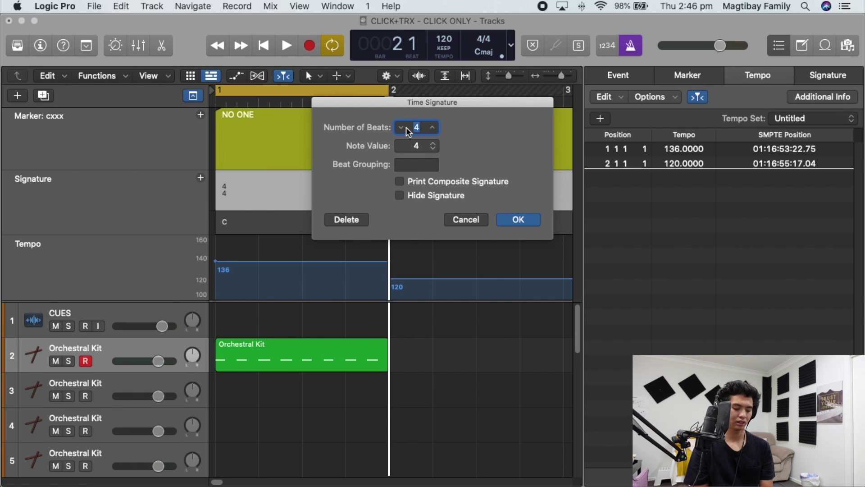
left_click(420, 145)
left_click(417, 158)
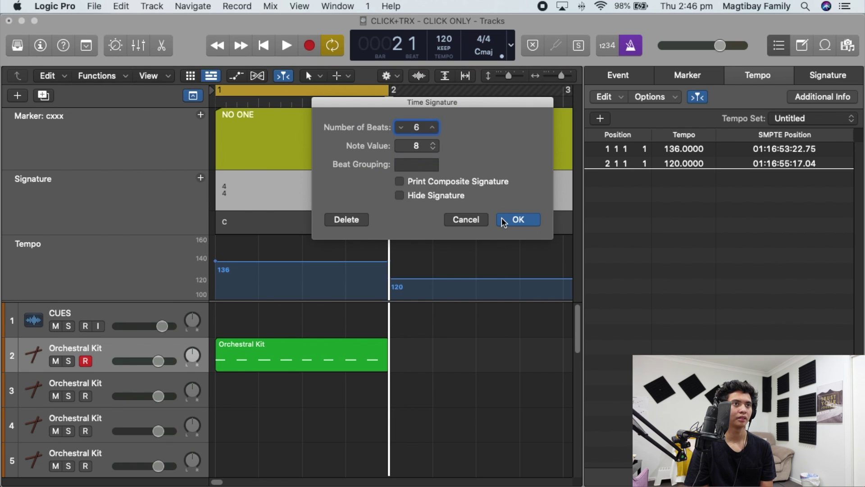
left_click(505, 220)
Create a new marker at bar 3.
left_click(516, 102)
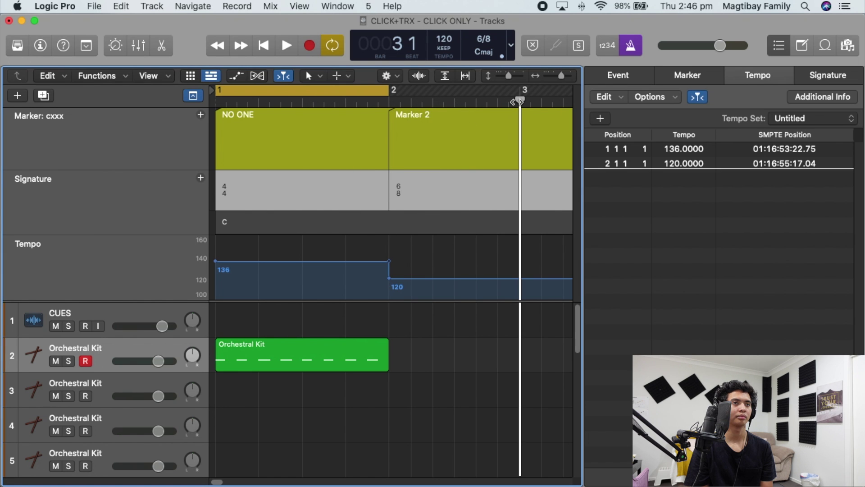
left_click(525, 135)
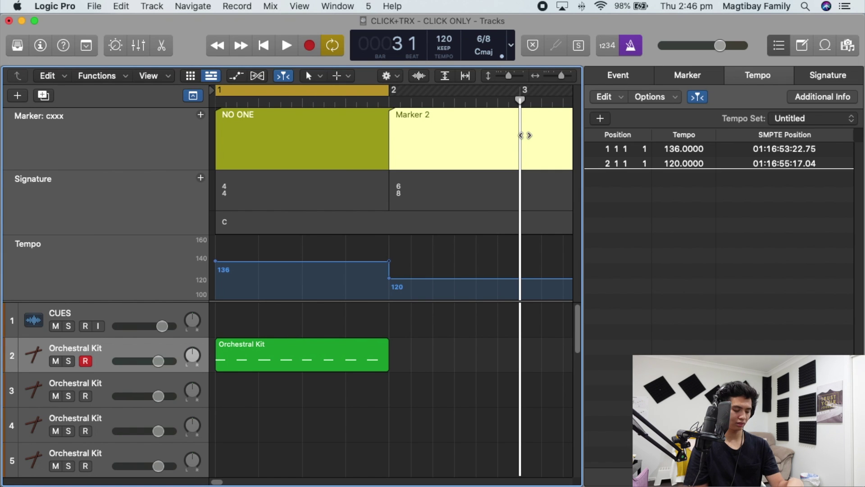
key("alt+apostrophe")
Move the playhead back to bar 2 and rename the marker there as 6/8.
left_click(391, 100)
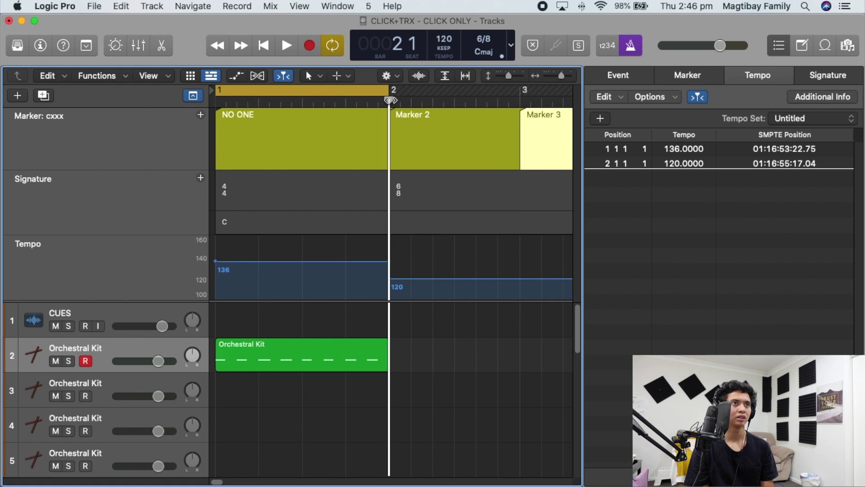
double_click(418, 129)
type("6/8")
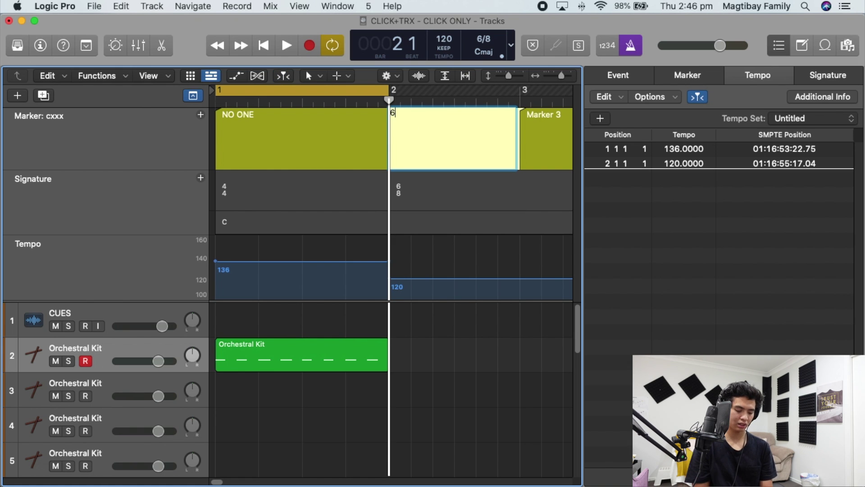
key("Return")
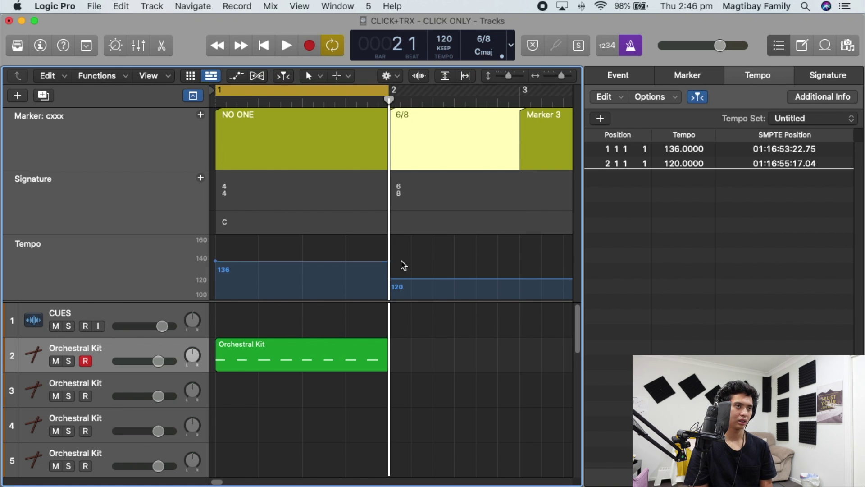
Set the tempo of the bar 2 tempo event to 72.
double_click(694, 163)
type("72")
key("Return")
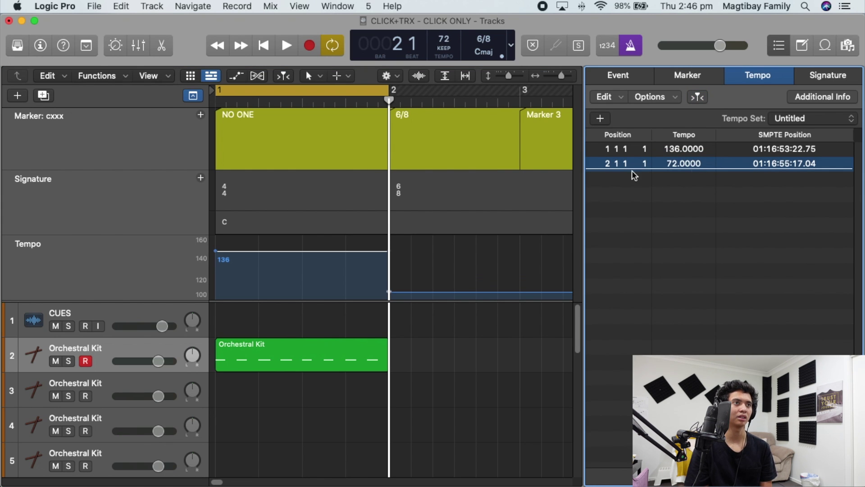
Move the cycle range to bar 2 and play the 6/8 bar with the metronome.
key("alt+period")
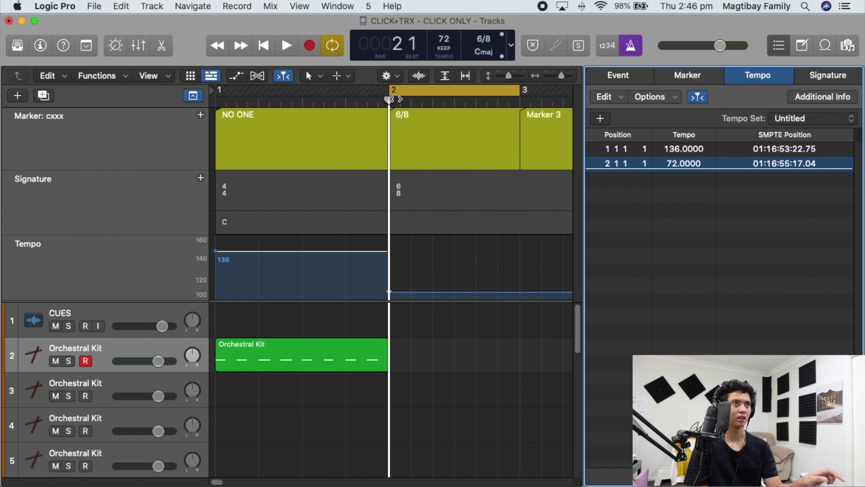
key("space")
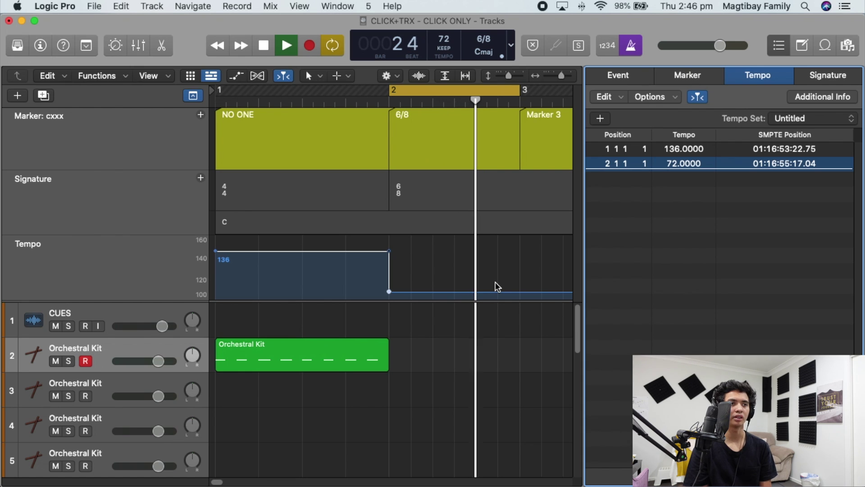
key("space")
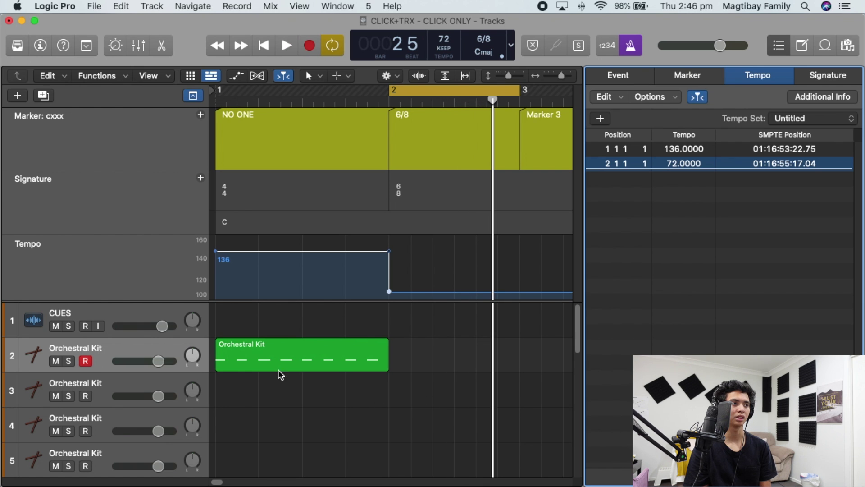
Record the 6/8 click in bar 2 on the second track's Orchestral Kit and turn off looping for the new region.
left_click(394, 100)
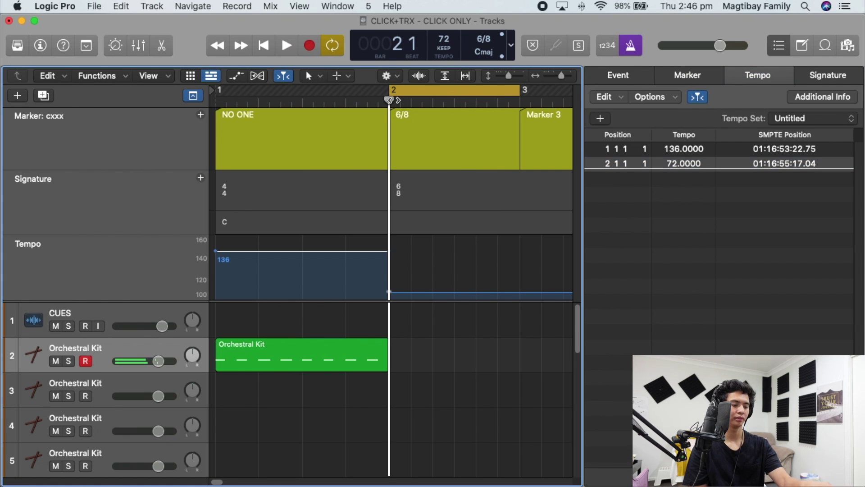
key("space")
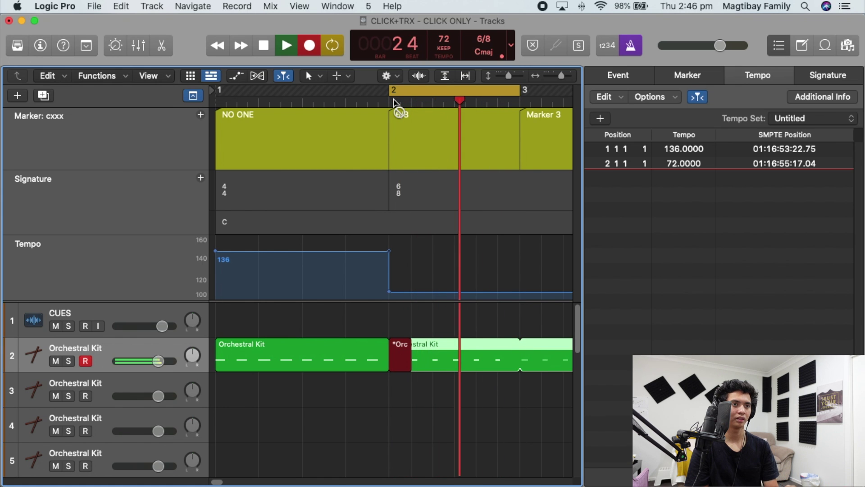
key("space")
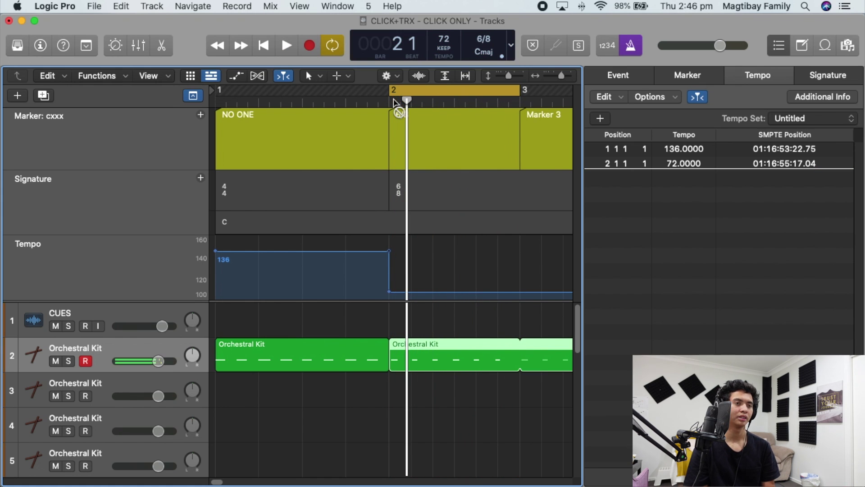
left_click(532, 349)
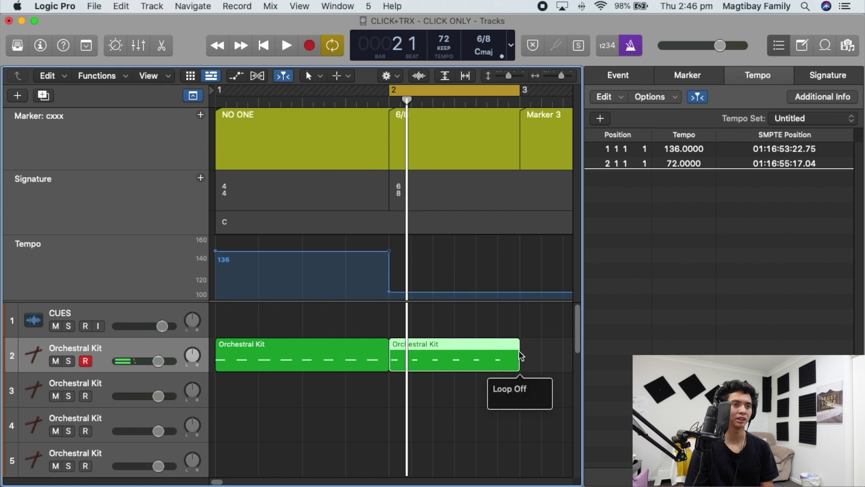
Open the bar 2 click region in the Piano Roll and raise the velocity of all its notes together.
double_click(469, 360)
left_click_drag(460, 413, 212, 356)
left_click_drag(51, 469, 229, 456)
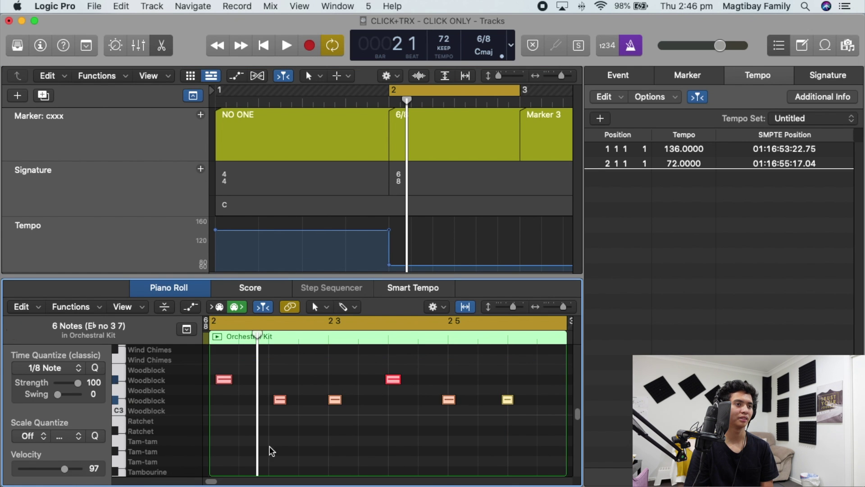
left_click(271, 447)
Raise the velocity of the four quieter Woodblock notes one by one to match the accented notes.
left_click(450, 400)
left_click_drag(70, 468, 217, 462)
left_click(503, 426)
left_click_drag(543, 435, 506, 392)
left_click_drag(68, 466, 249, 455)
left_click_drag(347, 432, 336, 403)
left_click_drag(70, 469, 135, 473)
left_click_drag(285, 434, 281, 397)
left_click_drag(73, 469, 104, 469)
Quantize all notes in the bar 2 click region to 1/8 Note and play the bar back.
left_click_drag(536, 452, 210, 357)
left_click(44, 374)
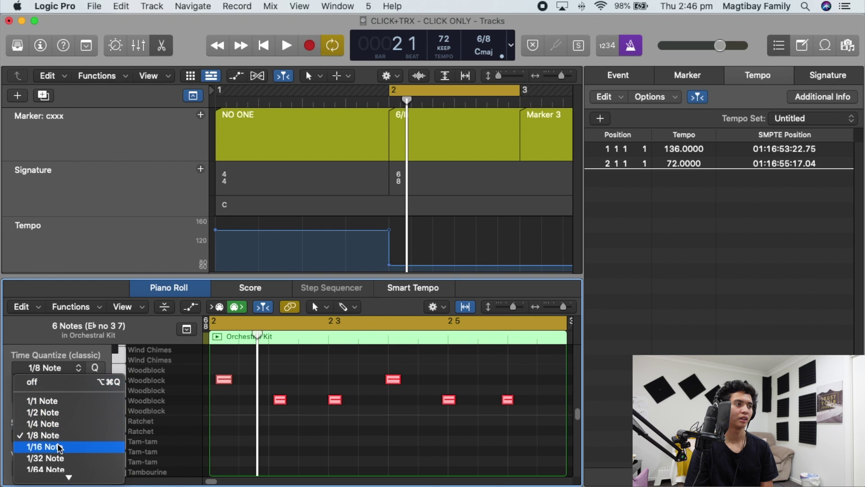
left_click(54, 435)
key("space")
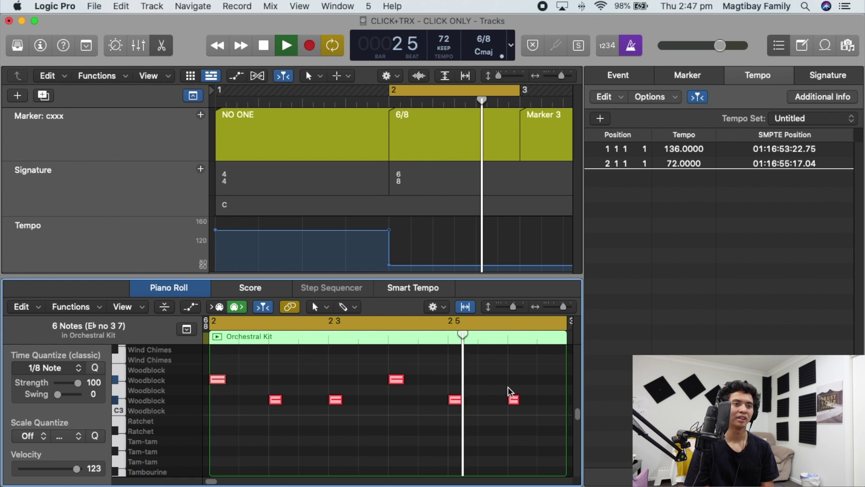
key("space")
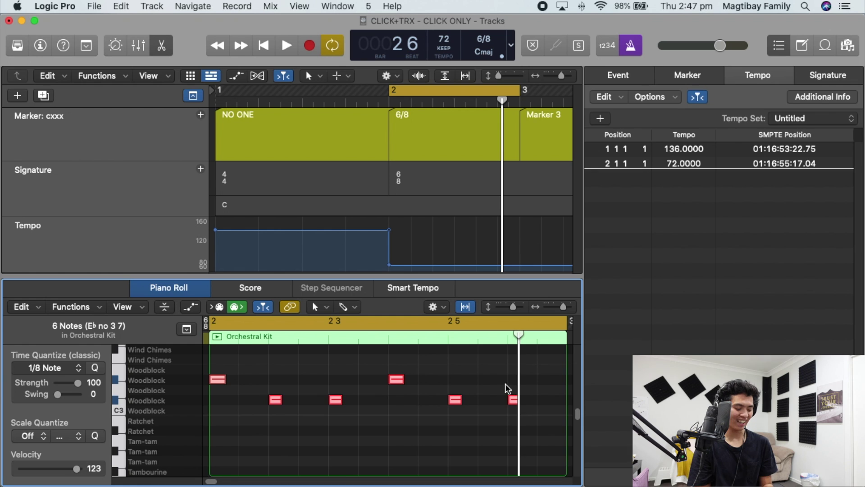
Hide the tempo list, turn off cycle mode and return the playhead to bar 2.
key("d")
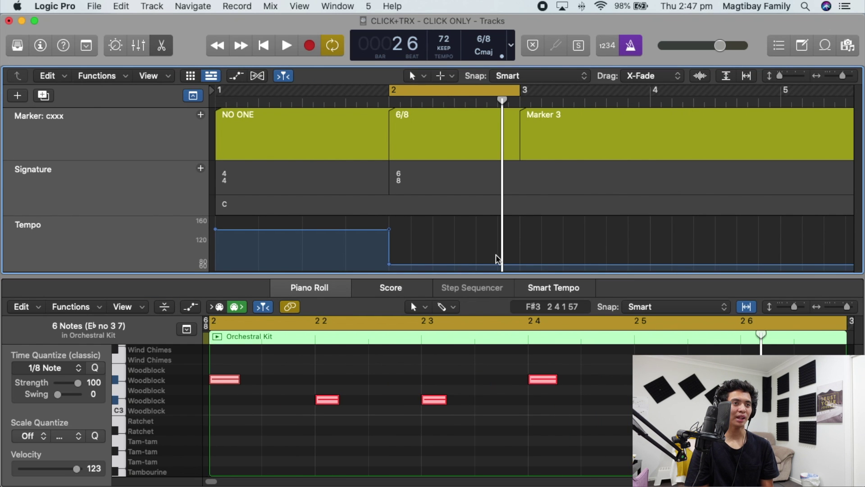
left_click(417, 180)
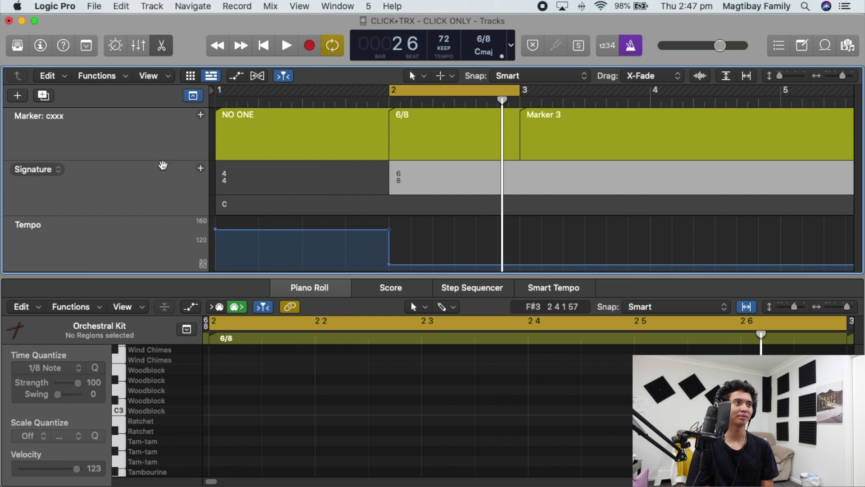
key("c")
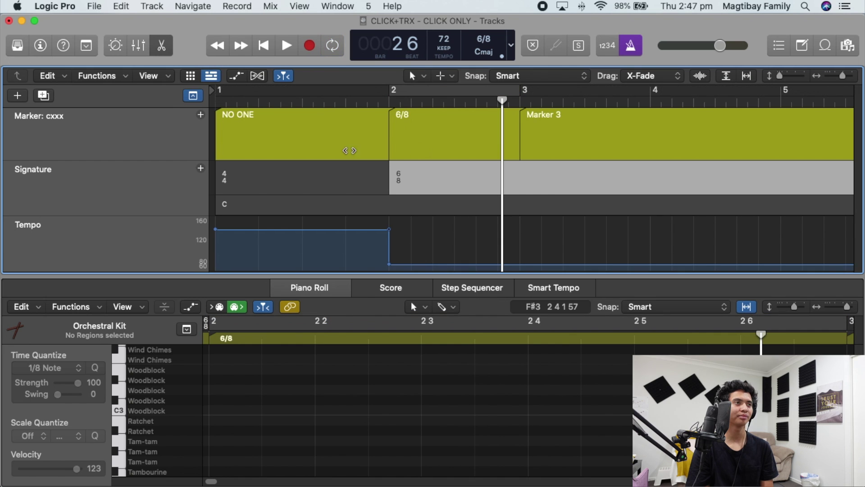
left_click(414, 120)
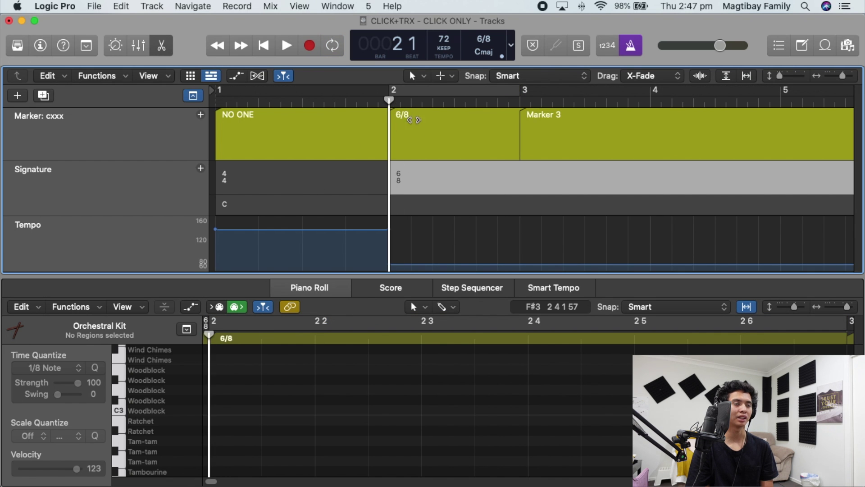
Close the Piano Roll and enlarge the track rows, keeping the global tracks shown above them.
key("d")
key("d")
key("c")
key("c")
key("x")
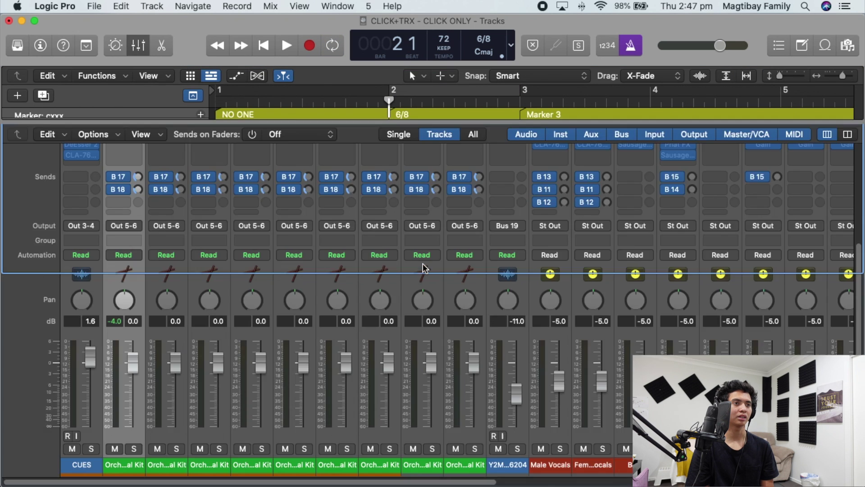
key("x")
left_click(190, 98)
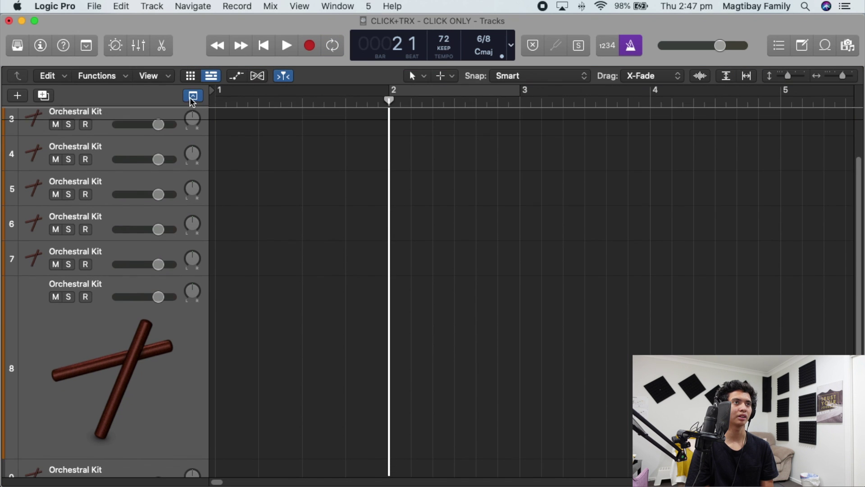
left_click(190, 98)
scroll(369, 155, "up", 4)
left_click_drag(791, 76, 796, 75)
mouse_move(399, 157)
left_mouse_down()
mouse_move(409, 255)
mouse_move(392, 305)
mouse_move(390, 290)
left_mouse_up()
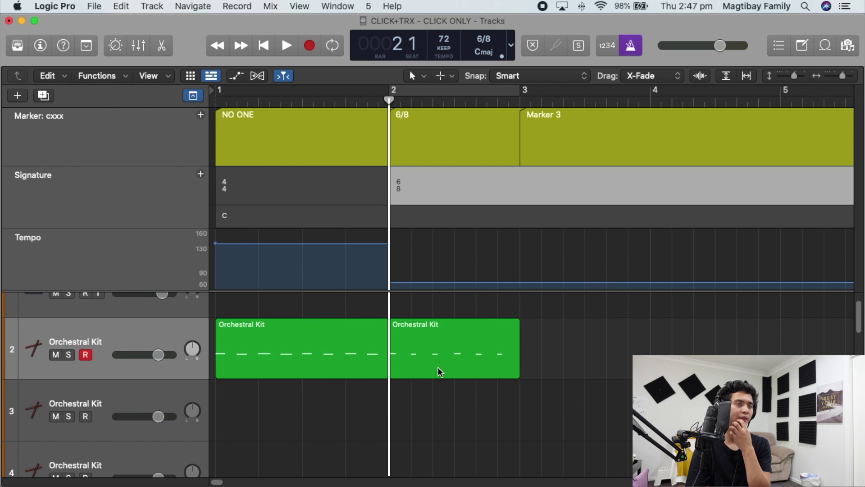
Change the time signature at bar 2 to 4/4.
left_click(199, 175)
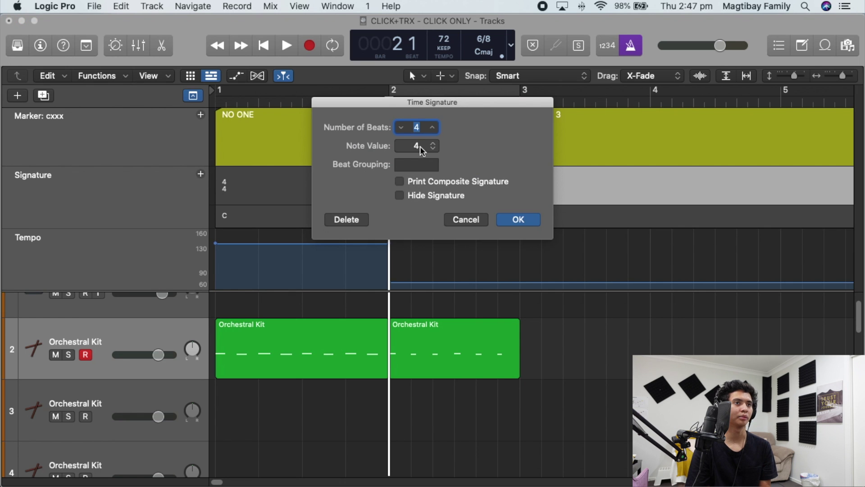
left_click(513, 219)
left_click(488, 328)
Delete the 6/8 marker and the marker that follows it, leaving only the NO ONE marker.
scroll(531, 318, "down", 1)
left_click_drag(844, 76, 790, 78)
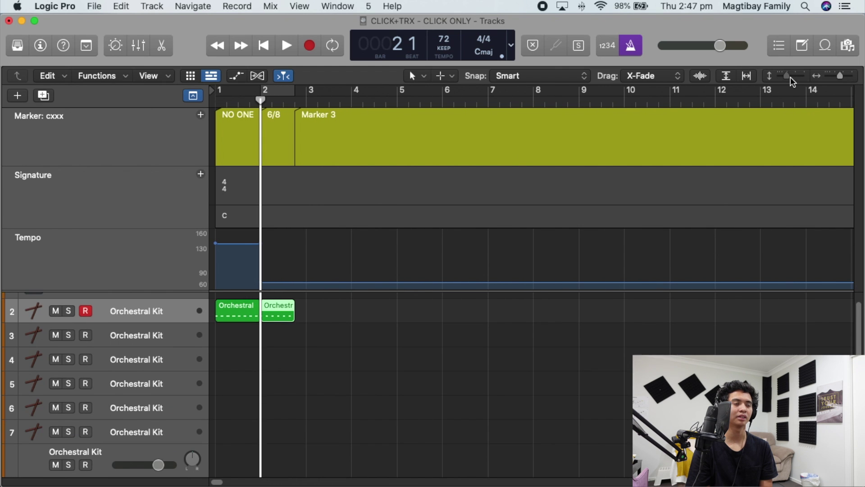
scroll(284, 369, "down", 5)
scroll(284, 369, "down", 3)
left_click(849, 76)
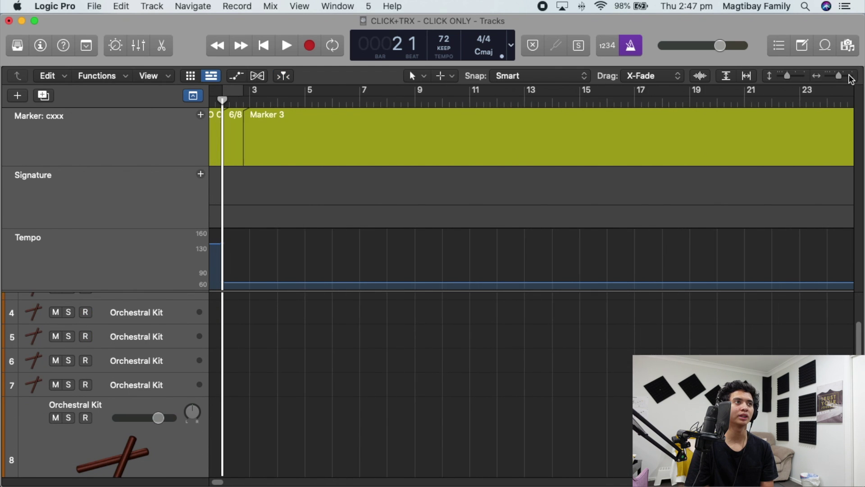
left_click(849, 76)
scroll(216, 483, "left", 3)
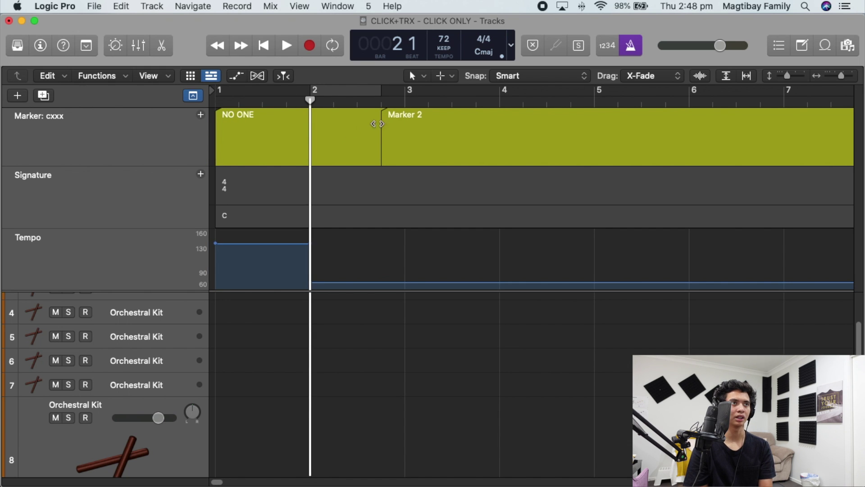
left_click(405, 129)
key("Delete")
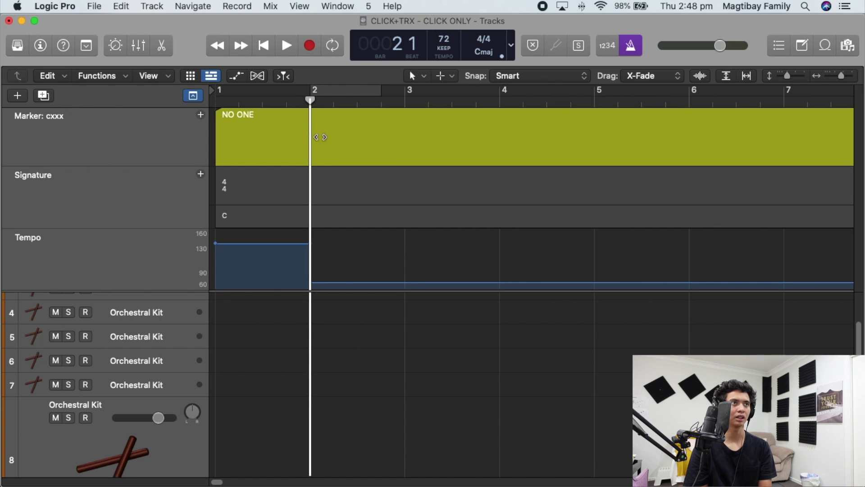
Create a marker at bar 2 and name it AWAKE MY SOUL.
left_click(320, 137)
key("alt+apostrophe")
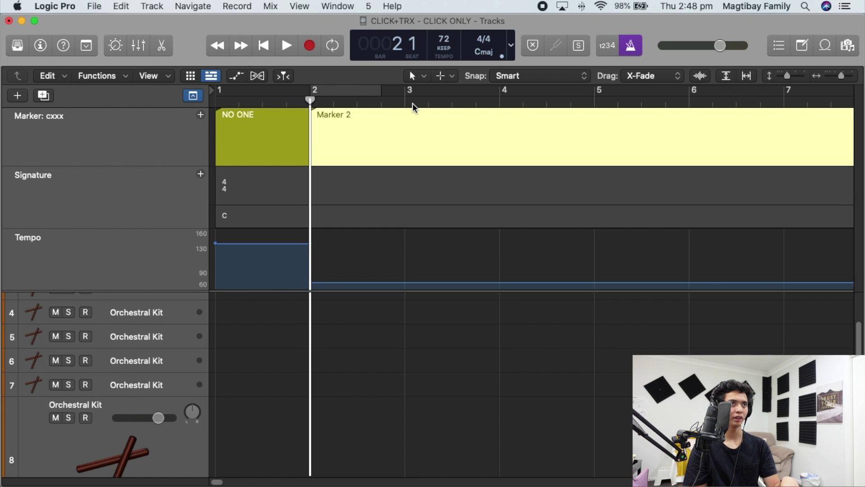
double_click(401, 128)
type("aw")
key("BackSpace")
key("BackSpace")
type("AWAKE")
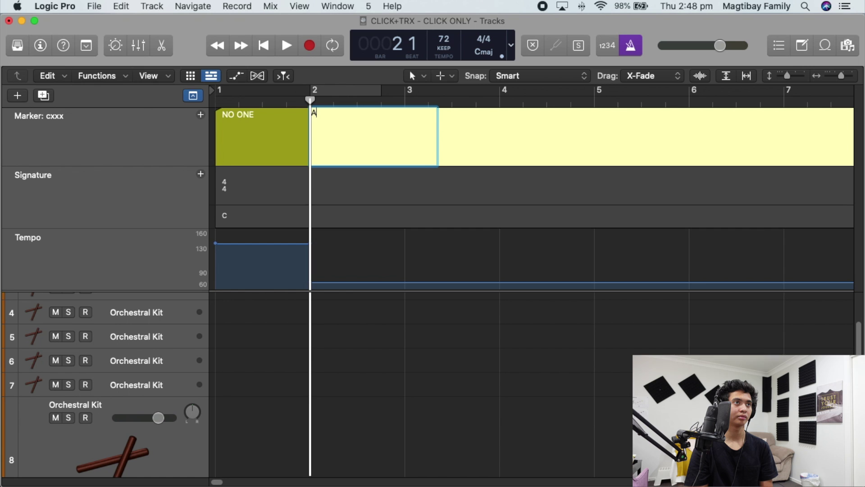
key("BackSpace")
key("BackSpace")
type("KE MY SOUL")
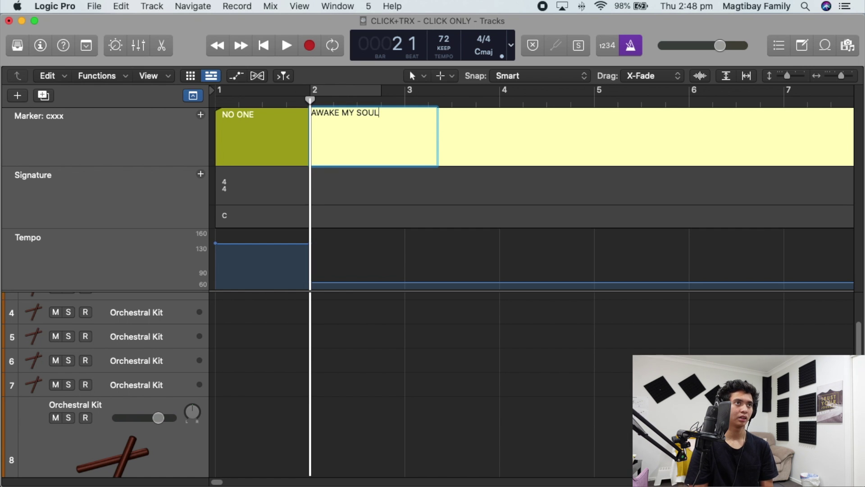
key("Return")
Color the AWAKE MY SOUL marker bright magenta.
key("alt+c")
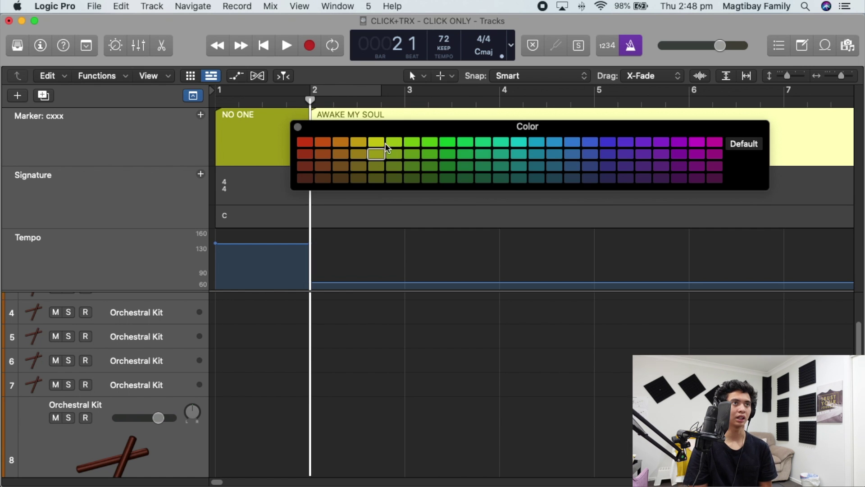
left_click(698, 143)
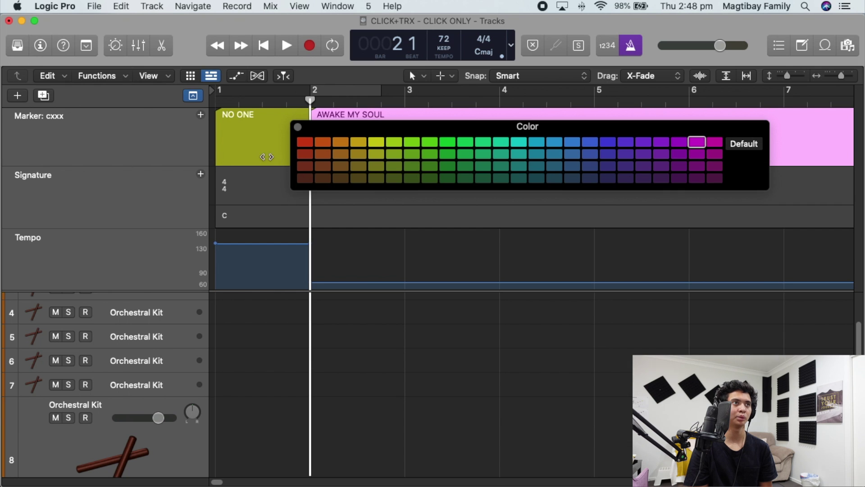
left_click(298, 126)
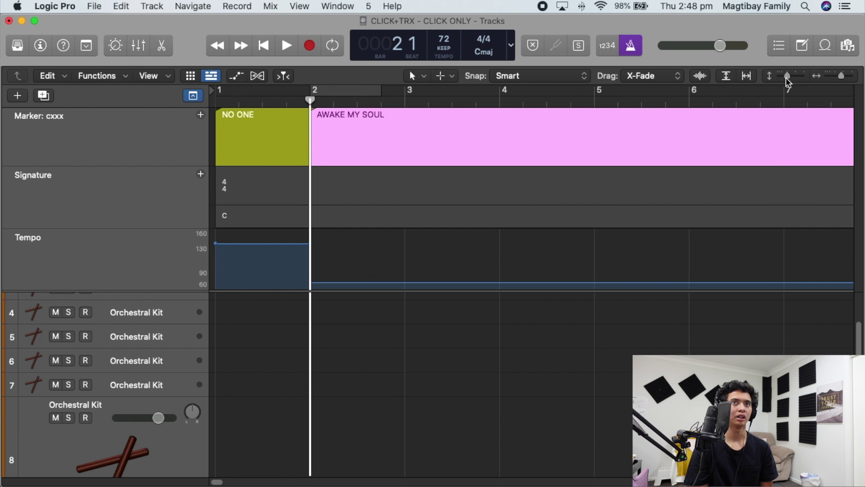
Switch to Finder, search the Mac for AWAKE and open the MultiTracks folder inside the 127.00bpm Awake My Soul folder.
left_click_drag(787, 76, 784, 75)
left_click_drag(842, 76, 839, 76)
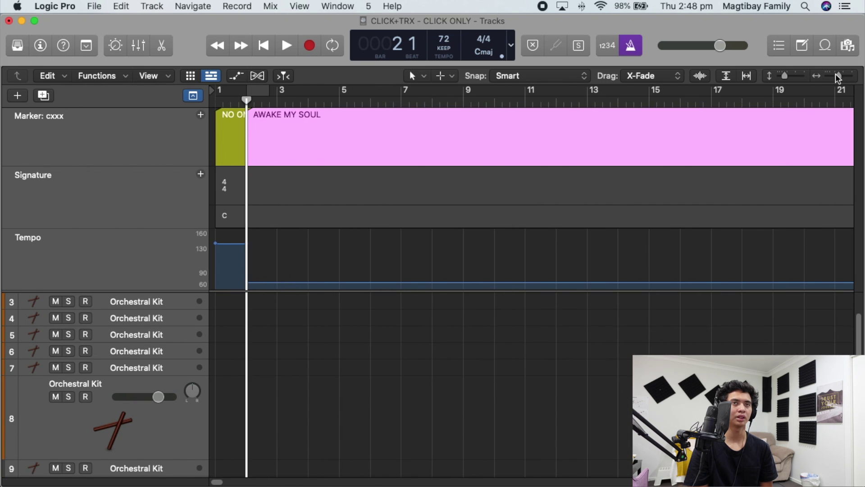
left_click_drag(784, 76, 780, 76)
scroll(245, 418, "down", 3)
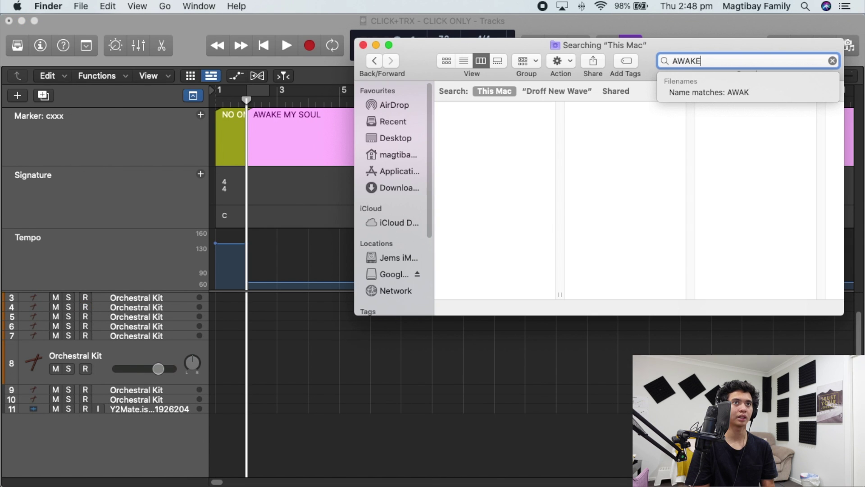
type("E")
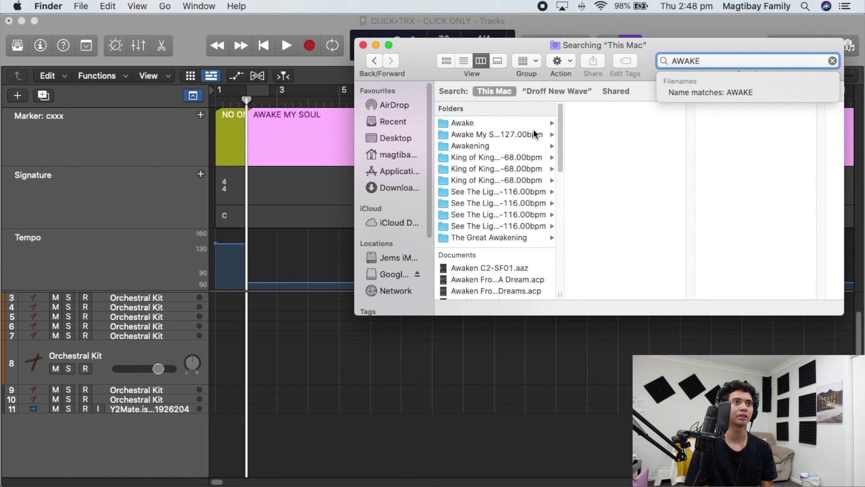
left_click(534, 133)
left_click(617, 135)
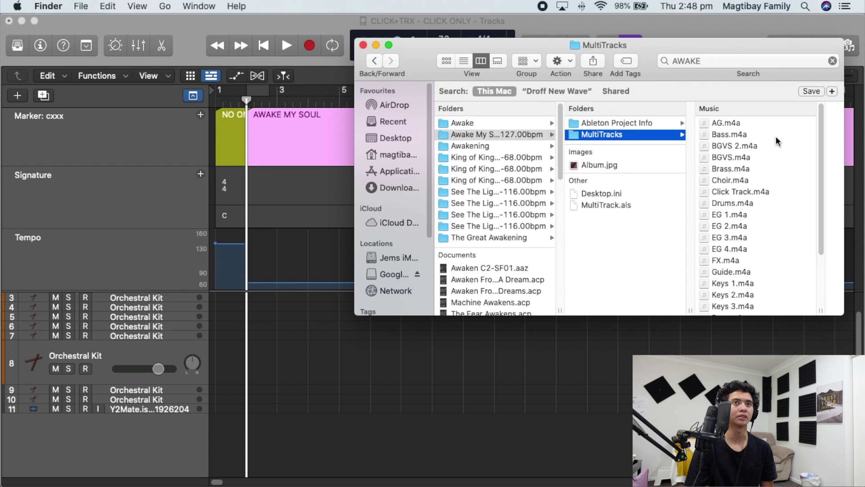
Select all audio files in the MultiTracks folder and import them into Logic Pro as new tracks starting at bar 2.
left_click(785, 135)
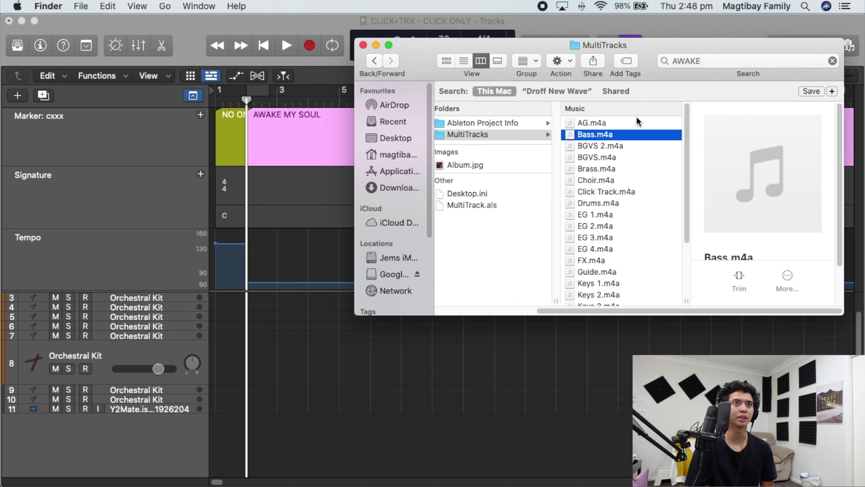
left_click(653, 126)
left_click(668, 134)
left_click_drag(668, 123, 647, 344)
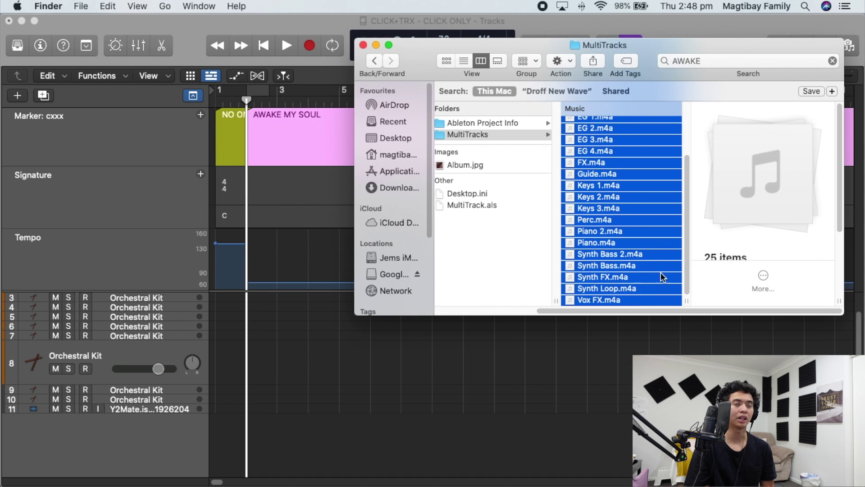
scroll(662, 277, "up", 5)
left_click_drag(611, 131, 247, 450)
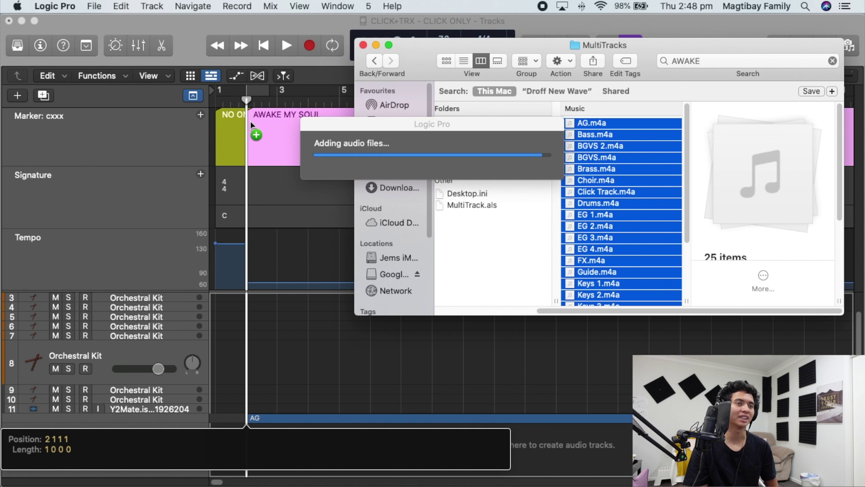
key("Return")
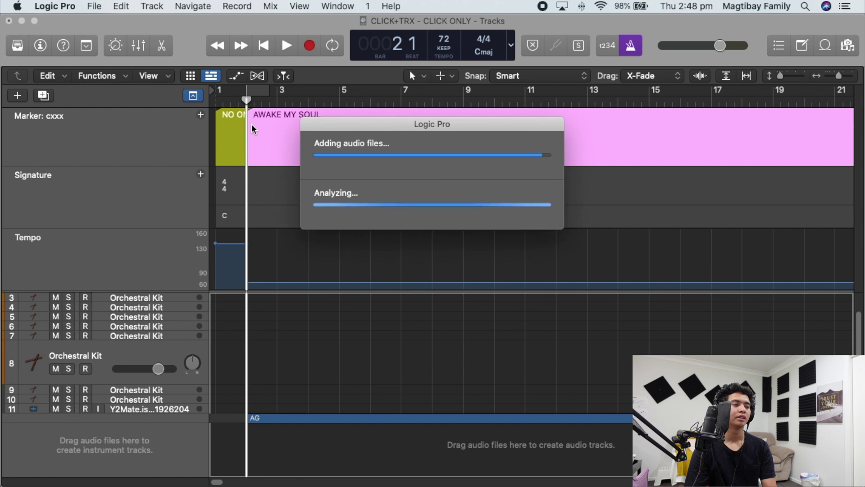
left_click(181, 413)
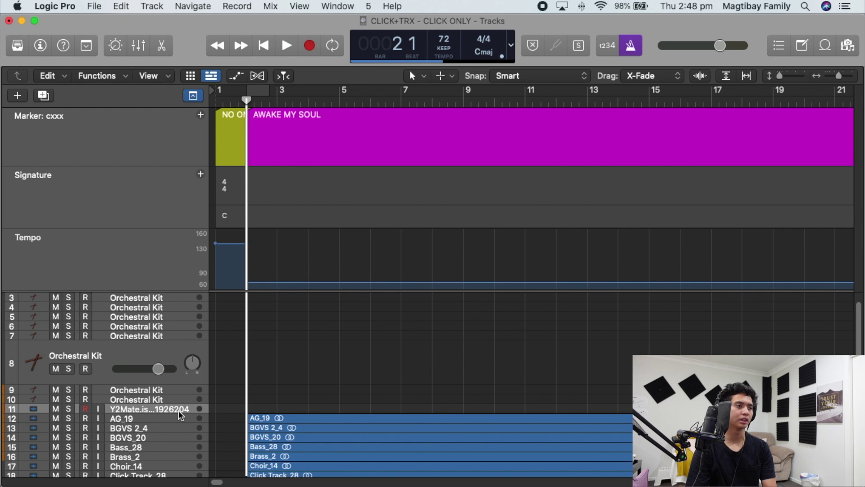
Delete the empty Y2Mate audio track above the imported AG_19 track.
right_click(180, 415)
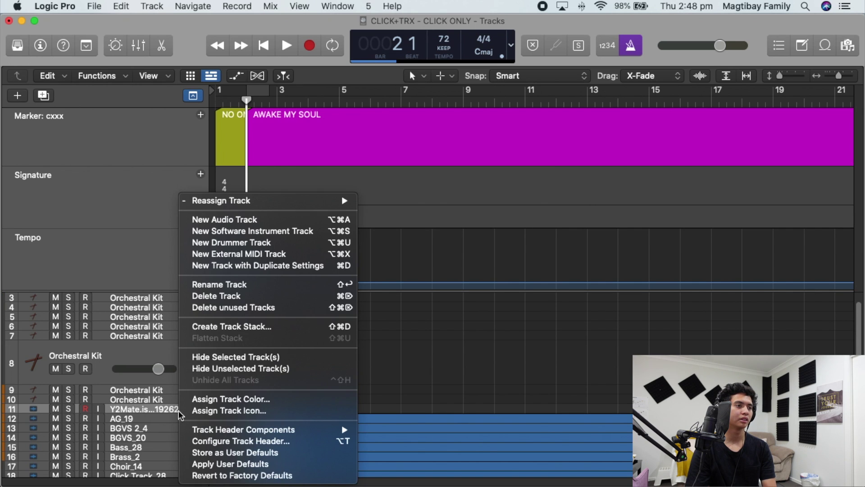
left_click(218, 295)
left_click(516, 187)
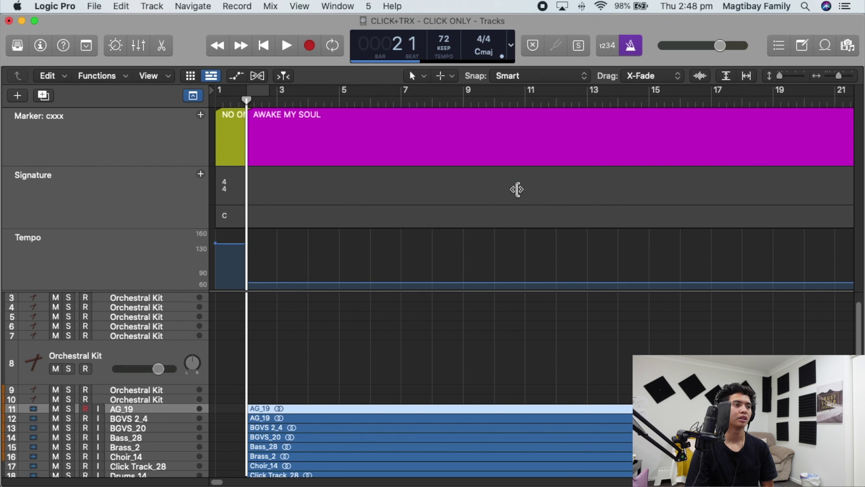
Set the tempo event at bar 2 to 127 BPM in the tempo list.
left_click(845, 76)
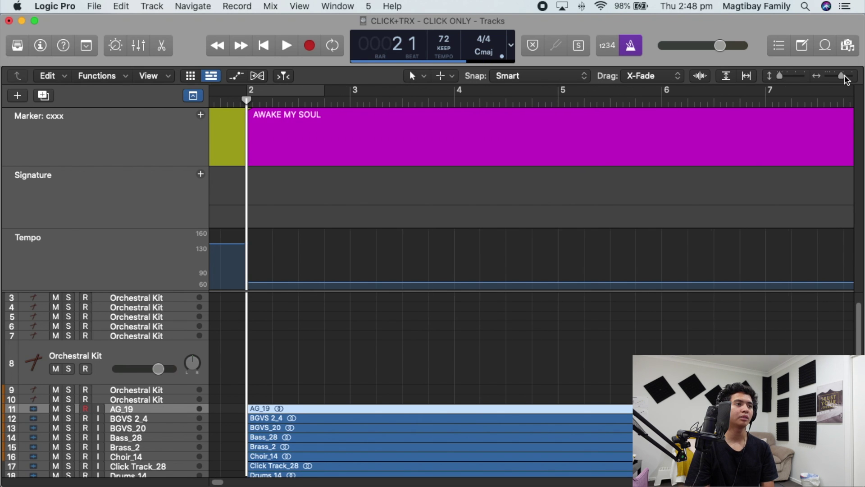
left_click_drag(782, 78, 787, 78)
key("d")
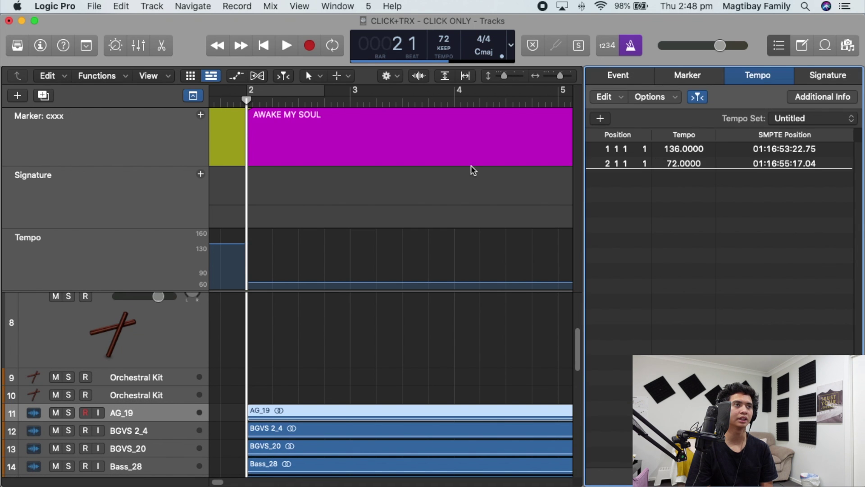
key("d")
key("d")
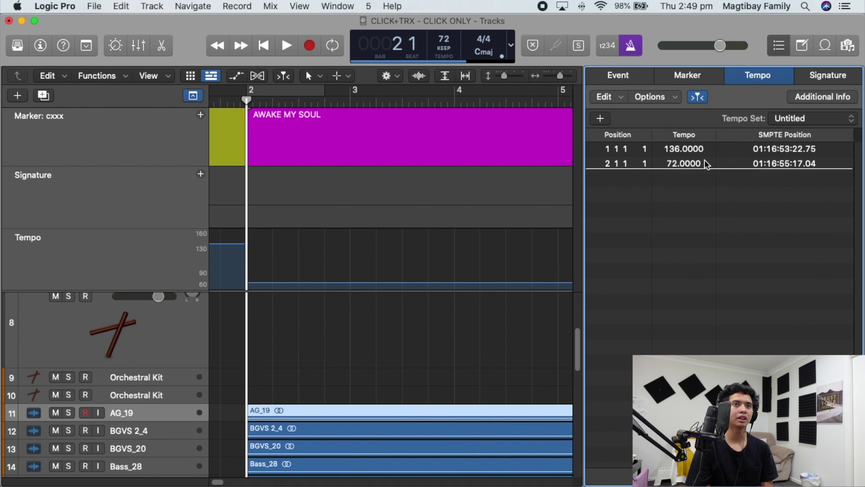
double_click(708, 163)
type("127")
key("Return")
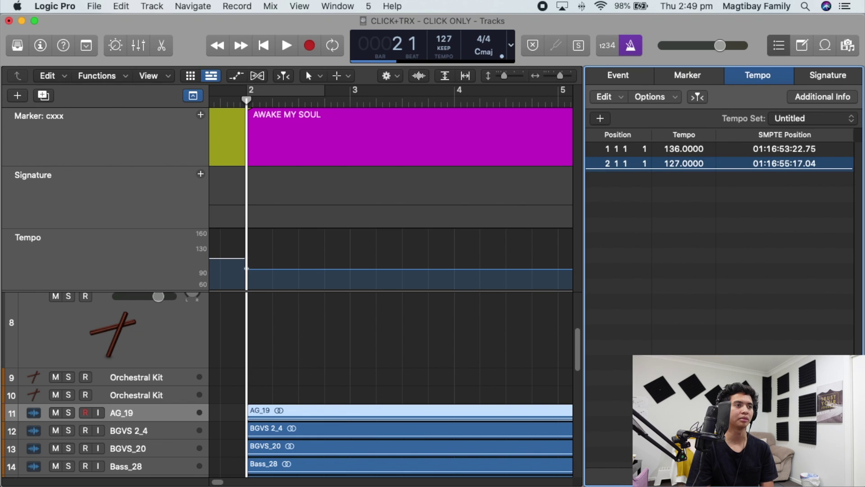
key("d")
Play the opening of AWAKE MY SOUL, return the playhead to bar 2 and look through the imported tracks.
key("space")
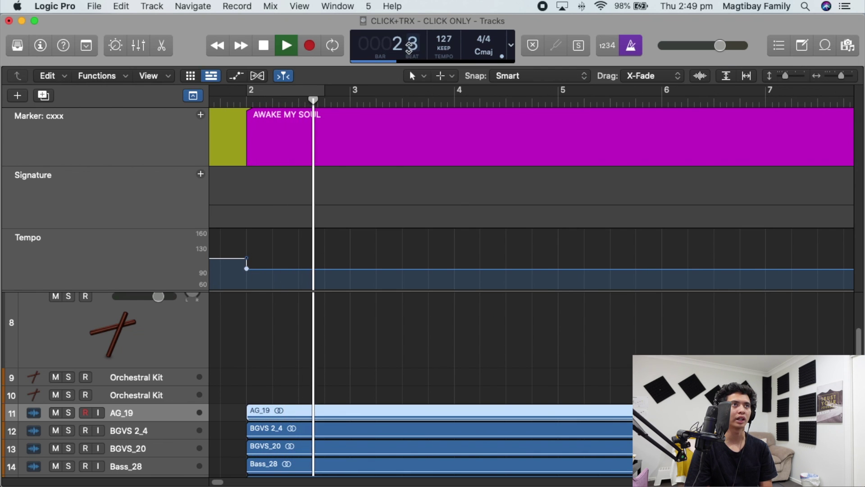
key("space")
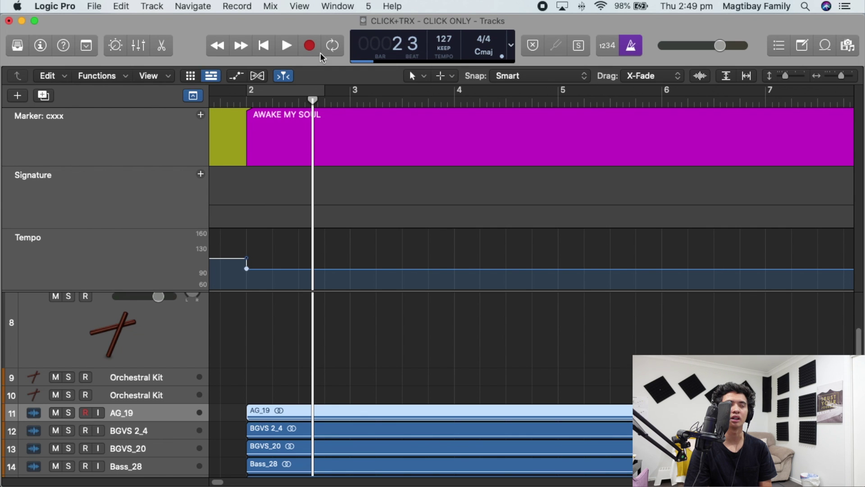
left_click_drag(313, 98, 247, 103)
scroll(290, 278, "down", 3)
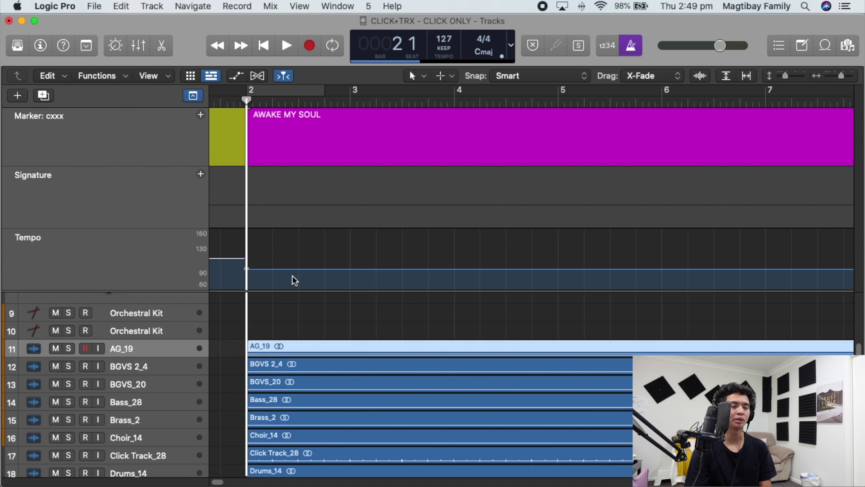
scroll(290, 284, "up", 3)
scroll(329, 313, "down", 15)
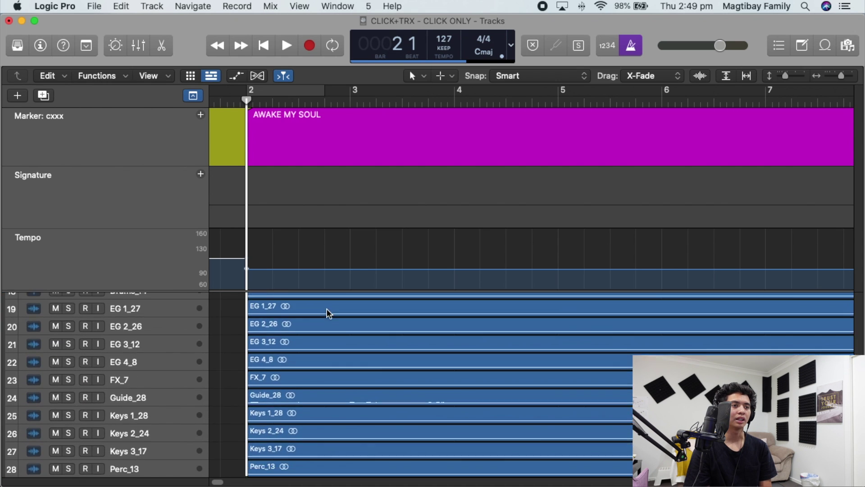
scroll(332, 315, "down", 4)
left_click_drag(785, 76, 792, 77)
Turn off the metronome while playing AWAKE MY SOUL from bar 2, and stop playback.
key("space")
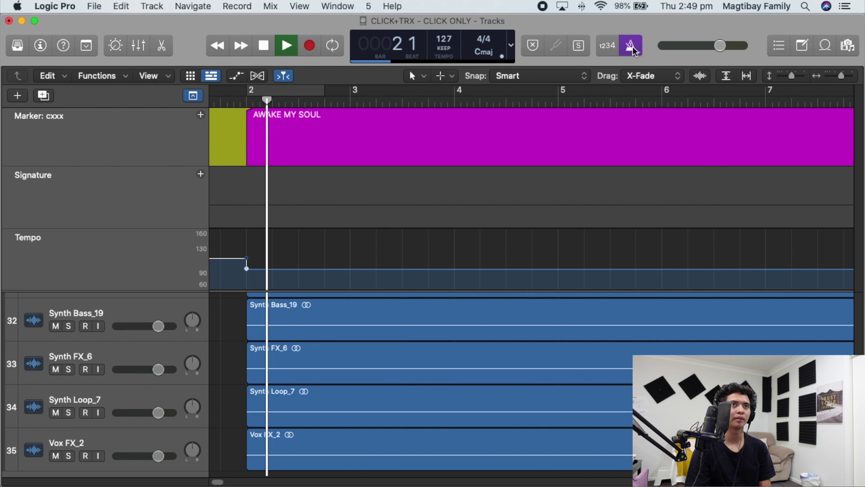
left_click(632, 45)
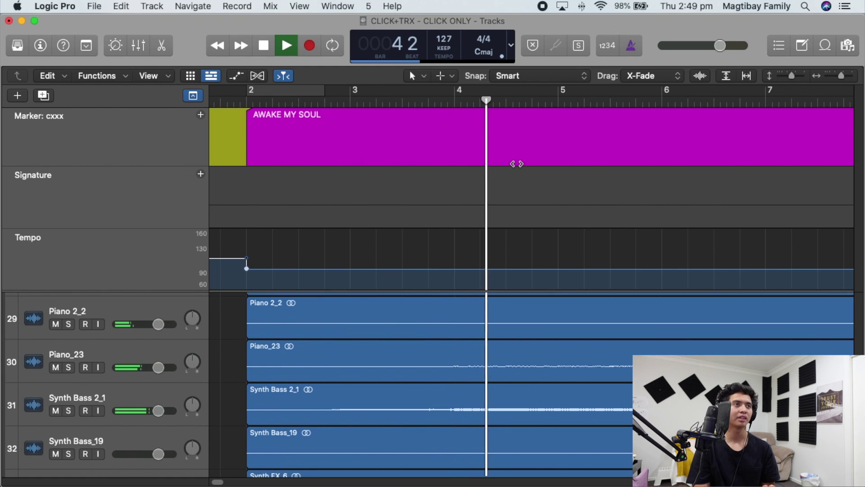
key("space")
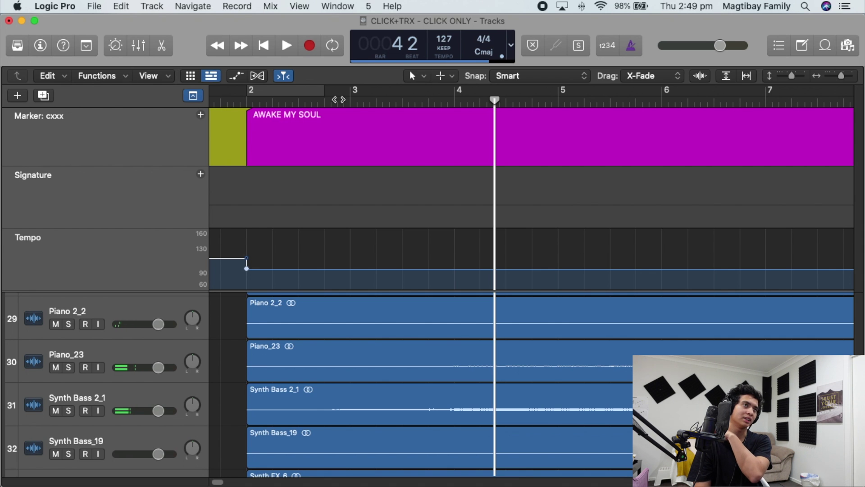
Play AWAKE MY SOUL from bar 2 again and listen for where the intro begins.
scroll(433, 415, "down", 8)
scroll(399, 376, "up", 6)
scroll(400, 377, "down", 2)
scroll(398, 373, "up", 2)
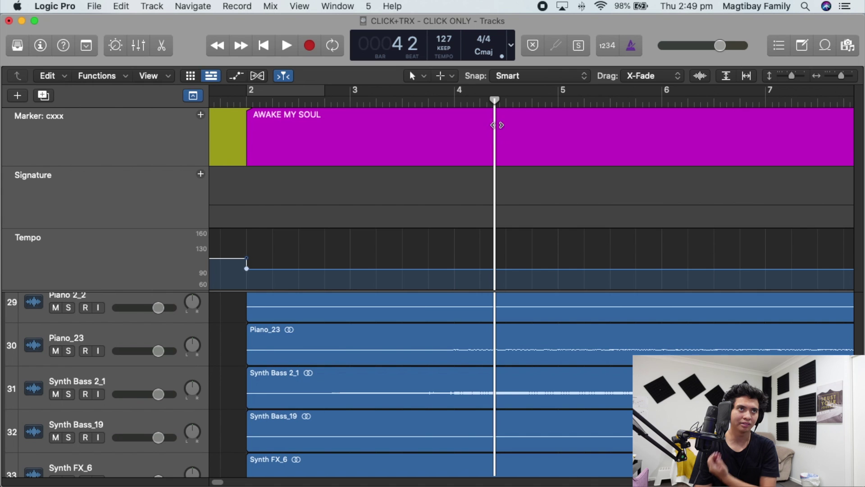
left_click_drag(457, 103, 246, 186)
key("space")
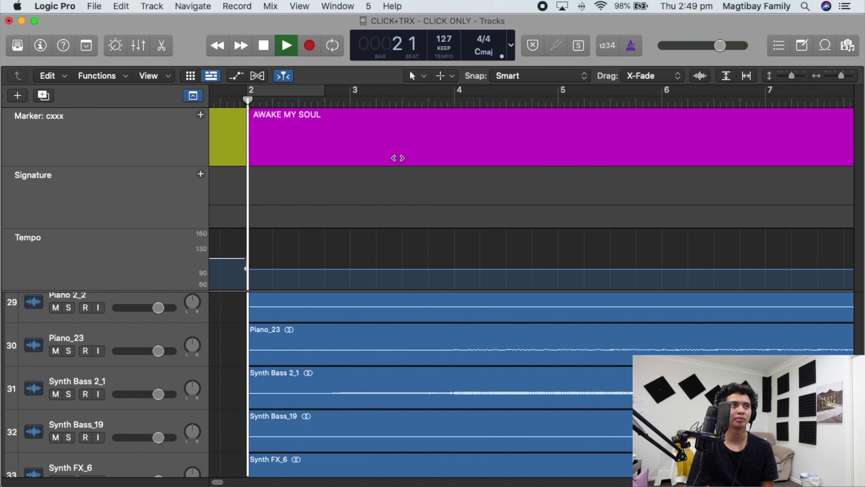
scroll(449, 252, "up", 8)
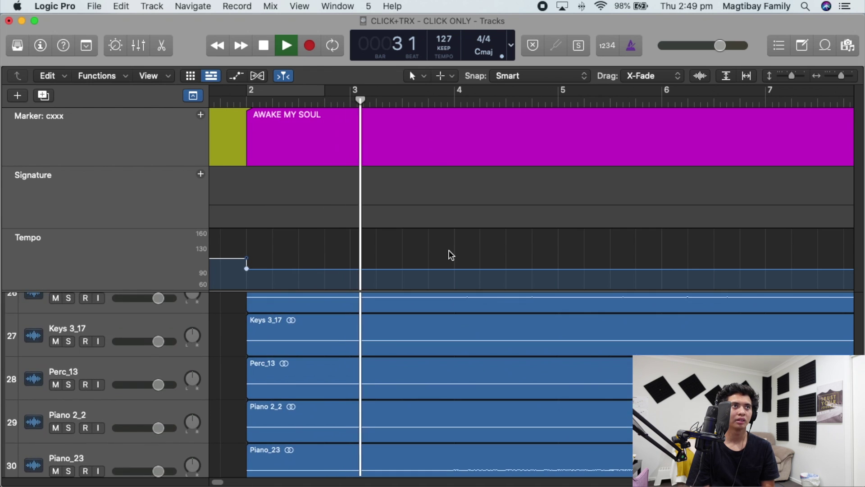
scroll(449, 247, "up", 10)
key("space")
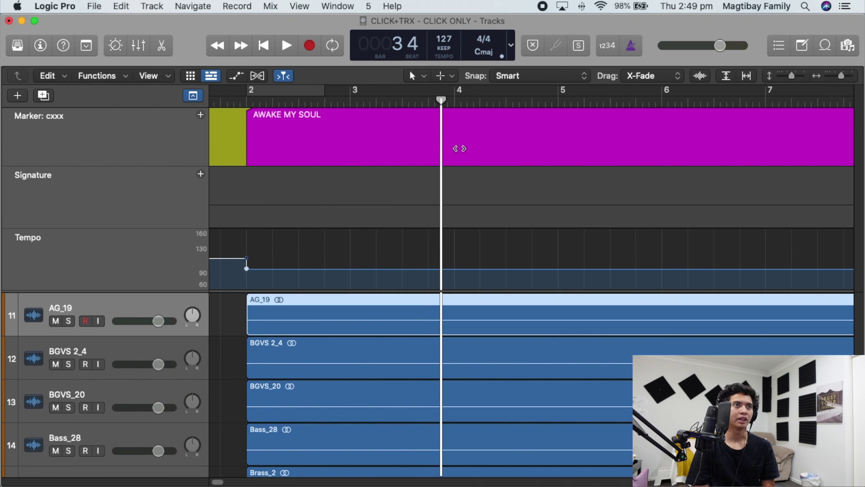
Create a marker at bar 4 and name it INTRO.
left_click(456, 104)
left_click(471, 123)
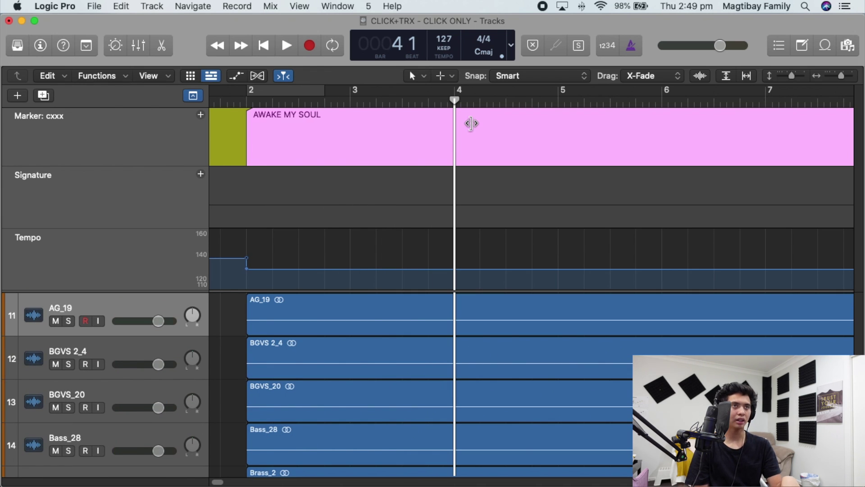
key("alt+apostrophe")
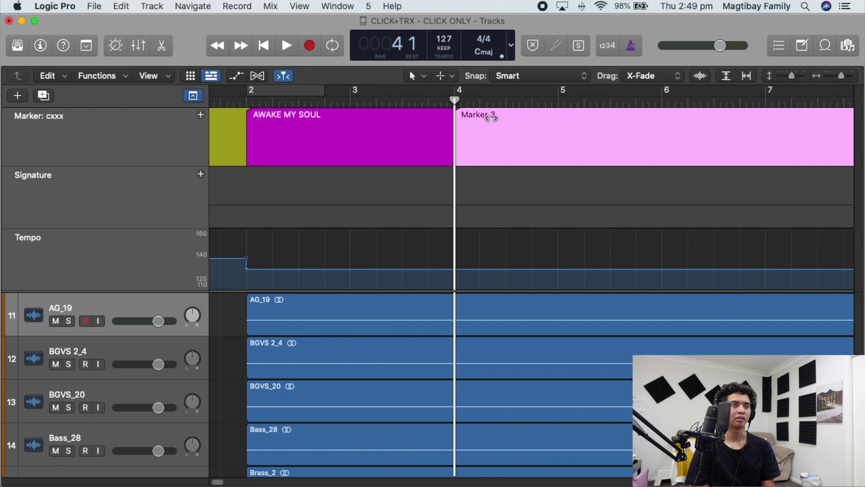
key("space")
key("space")
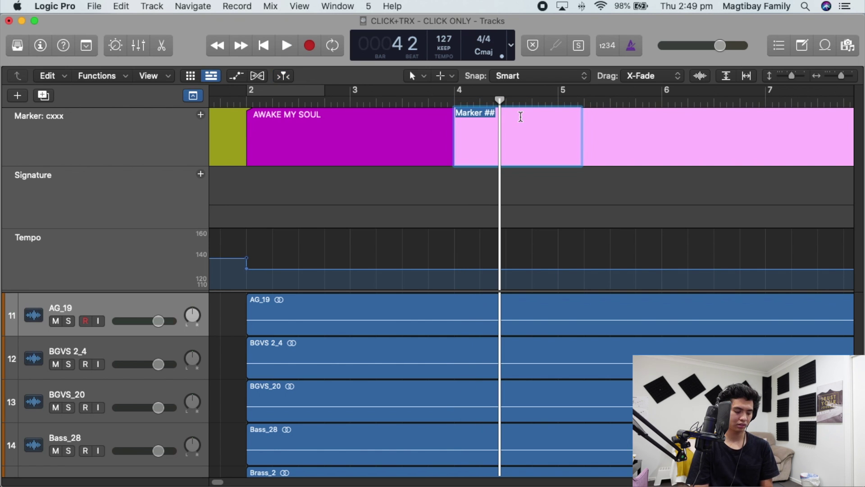
type("RO")
key("Return")
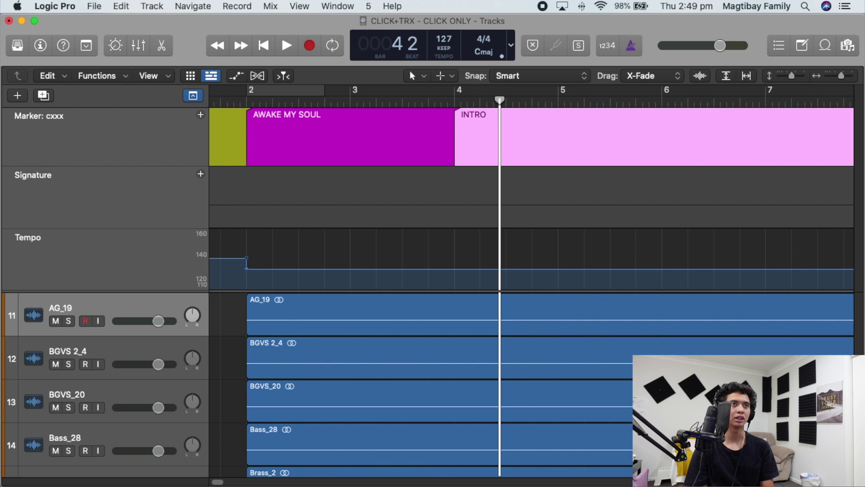
Play the intro from bar 4 to check how long the section runs.
key("space")
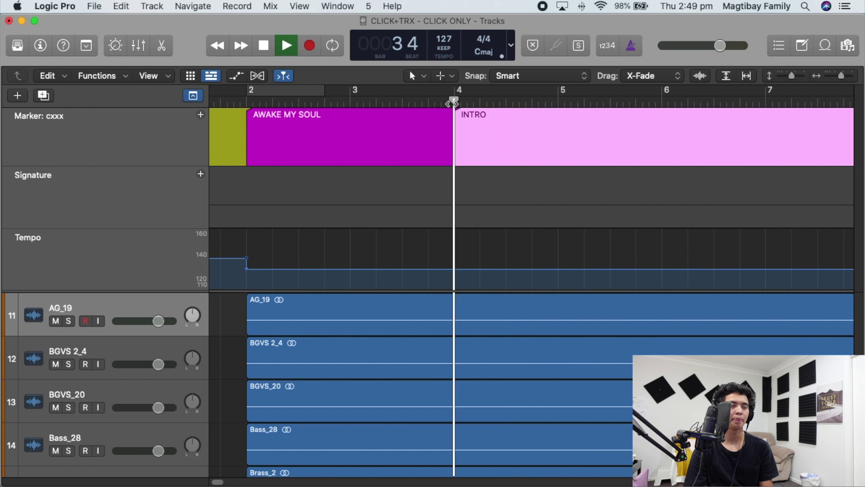
left_click_drag(841, 75, 839, 75)
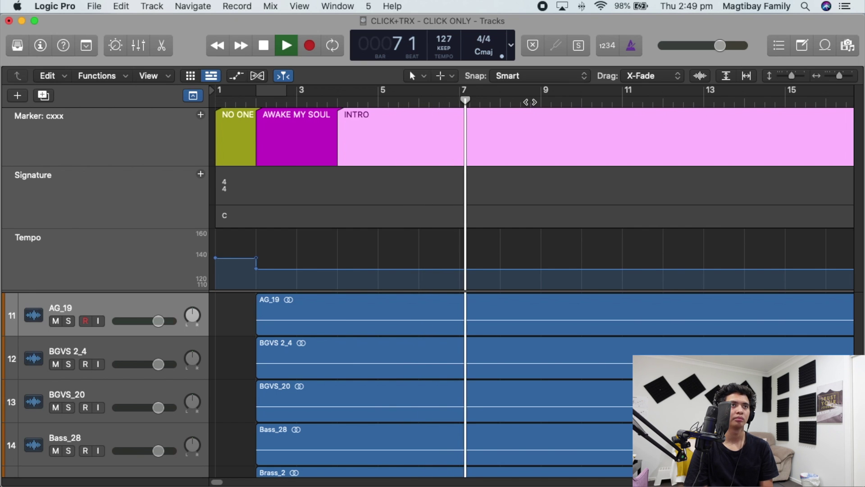
key("space")
Select all AWAKE MY SOUL multitrack regions and split them at bar 8.
left_click(505, 101)
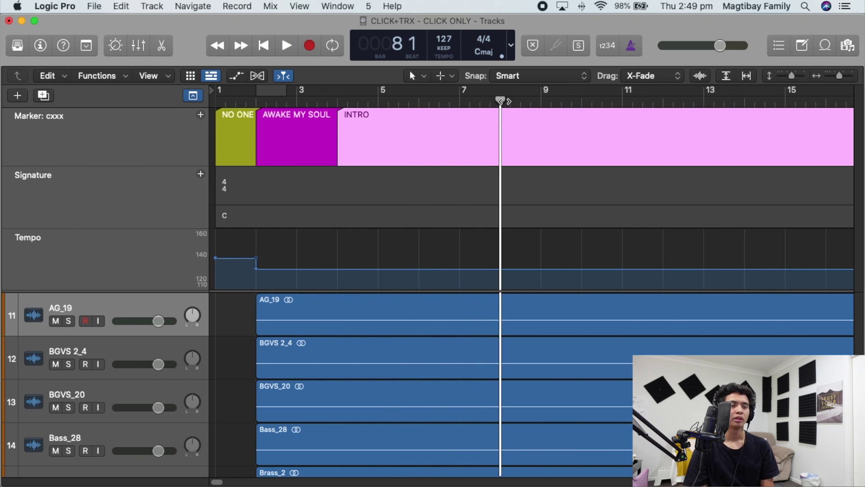
scroll(560, 315, "down", 5)
scroll(554, 270, "up", 4)
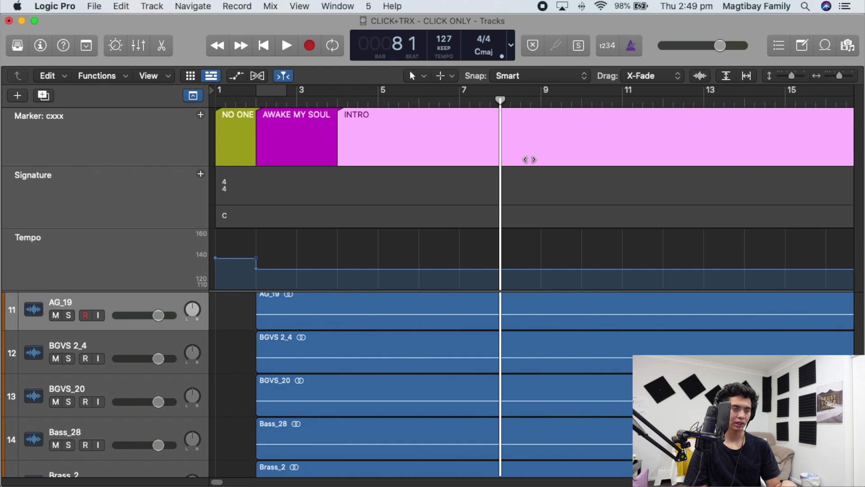
scroll(555, 350, "down", 15)
left_click_drag(531, 433, 515, 241)
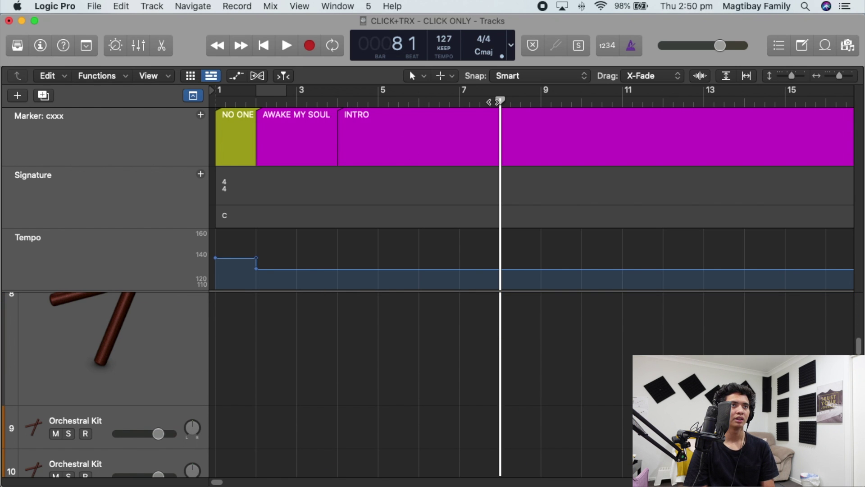
scroll(534, 315, "down", 15)
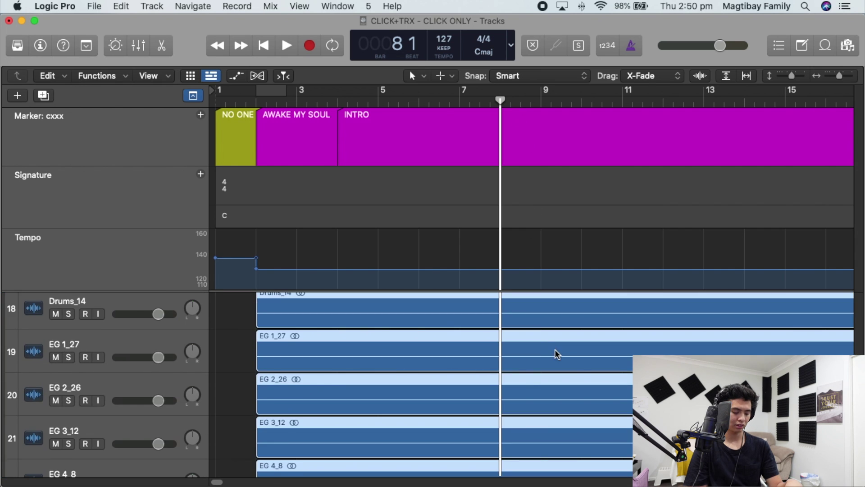
scroll(553, 347, "down", 8)
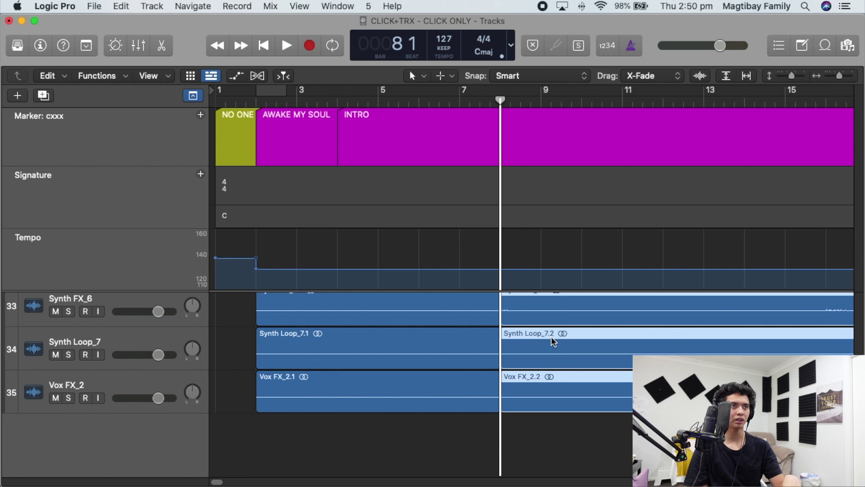
Select the multitrack regions before bar 8 and split them at bar 4.
left_click(338, 102)
left_click_drag(383, 423, 385, 179)
scroll(383, 397, "down", 3)
key("super+t")
scroll(533, 383, "down", 3)
scroll(535, 383, "down", 7)
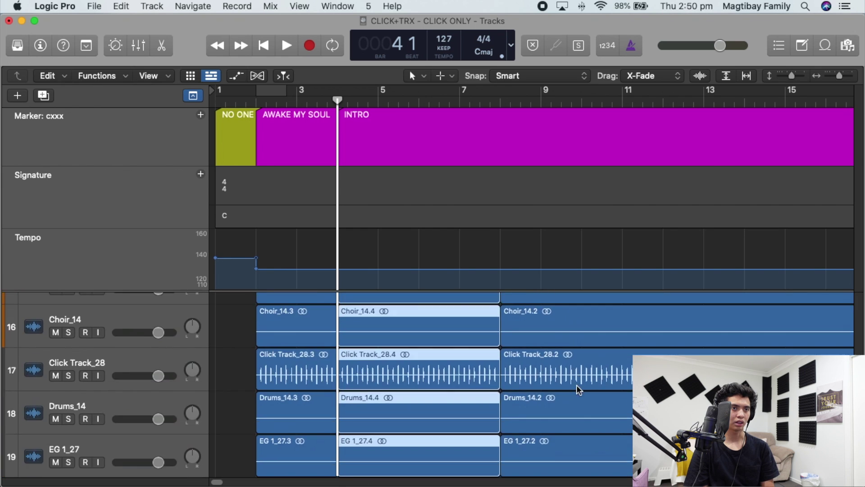
Select all multitrack regions from bar 8 onward and move them to bar 14.
left_click_drag(836, 76, 830, 78)
left_click_drag(791, 75, 779, 76)
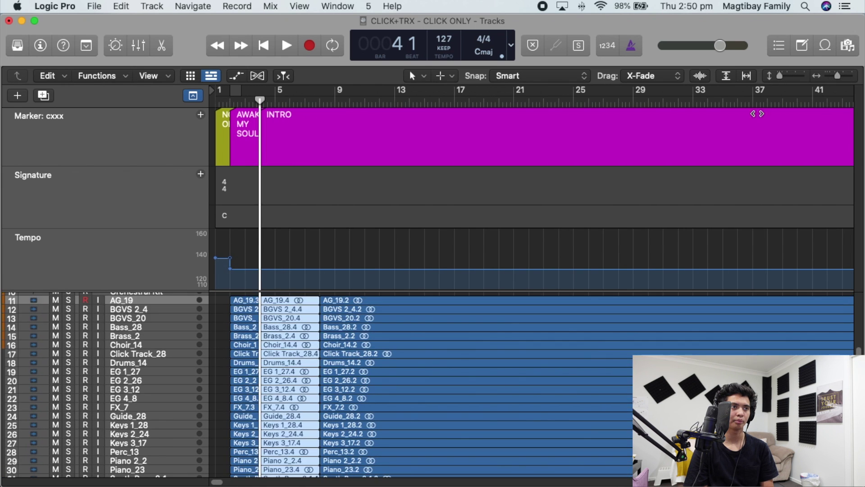
scroll(454, 384, "down", 5)
left_click_drag(431, 387, 431, 208)
left_click_drag(354, 351, 442, 359)
scroll(386, 399, "down", 1)
scroll(386, 398, "down", 5)
Duplicate the intro regions between bars 4 and 8 by pasting a copy of them at bar 8.
left_click_drag(357, 461, 304, 267)
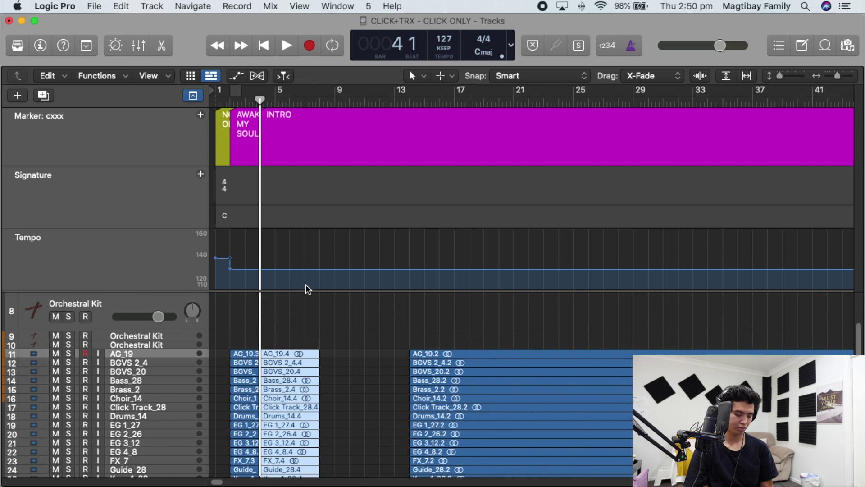
left_click(315, 101)
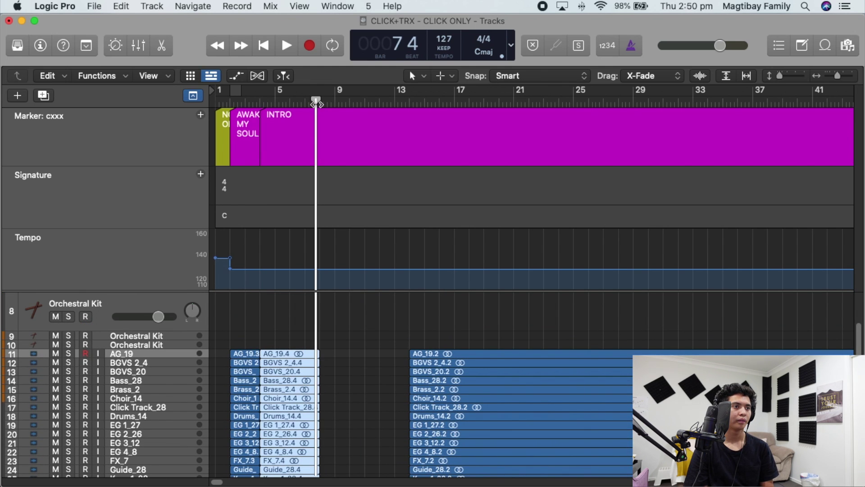
left_click_drag(317, 103, 321, 106)
key("super+v")
Select the multitrack regions from bar 14 onward and move them back to bar 12, against the duplicated intro.
scroll(427, 371, "down", 5)
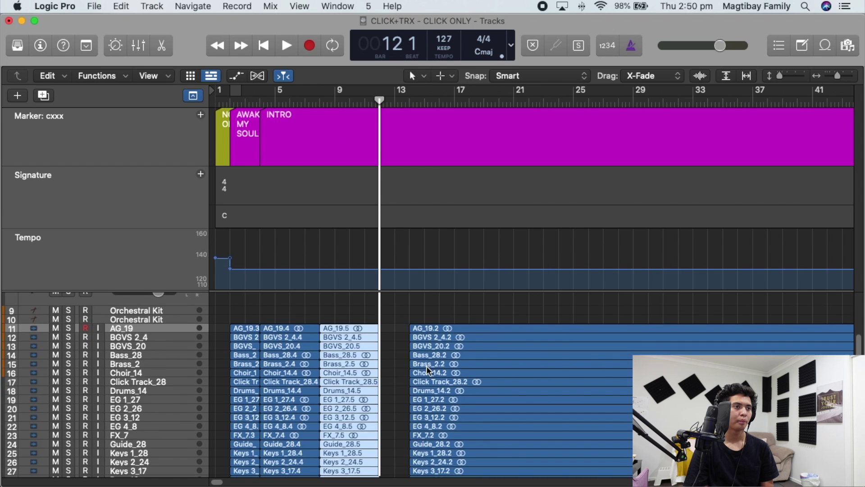
left_click_drag(478, 442, 441, 254)
left_click_drag(436, 364, 409, 367)
Play back the transition from the duplicated intro into the section that starts at bar 12.
left_click(854, 79)
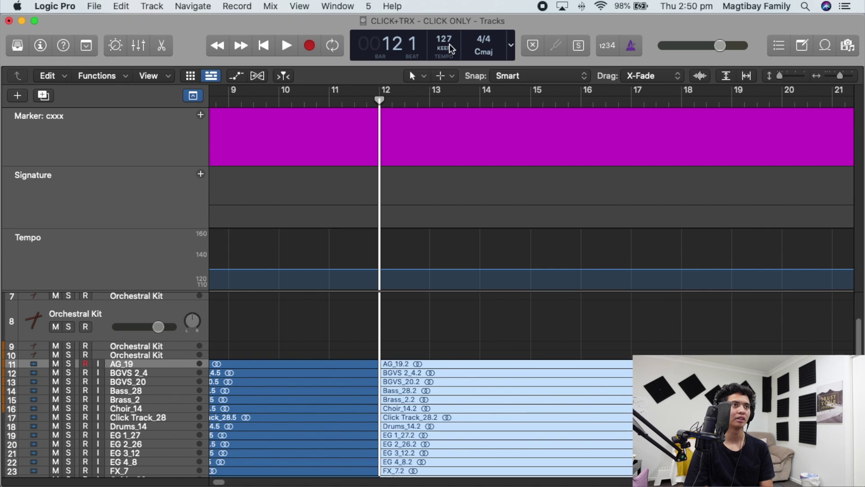
left_click_drag(379, 99, 351, 93)
key("space")
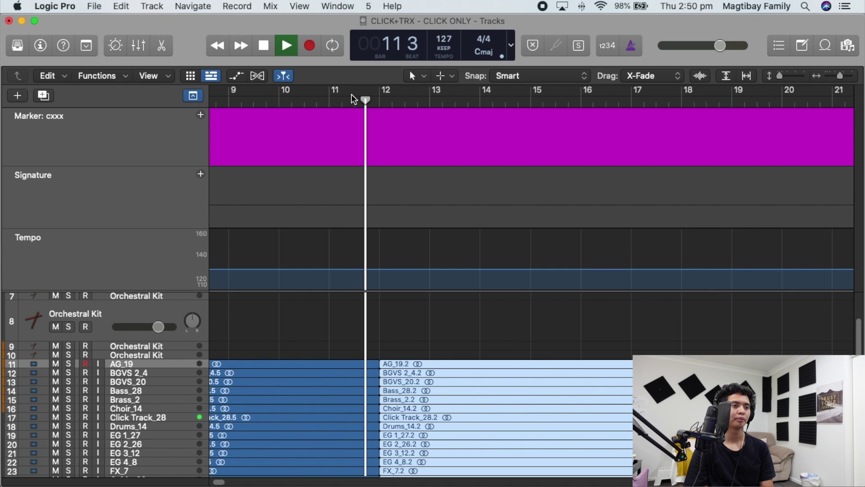
key("space")
left_click(270, 107)
key("space")
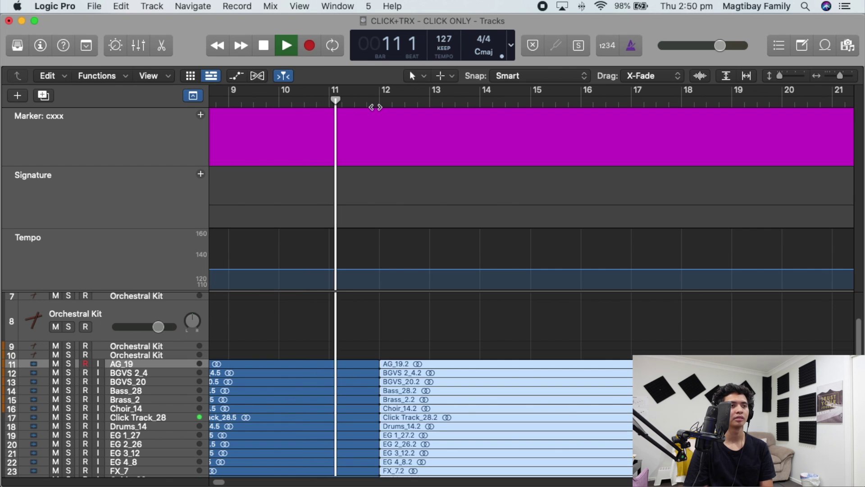
key("space")
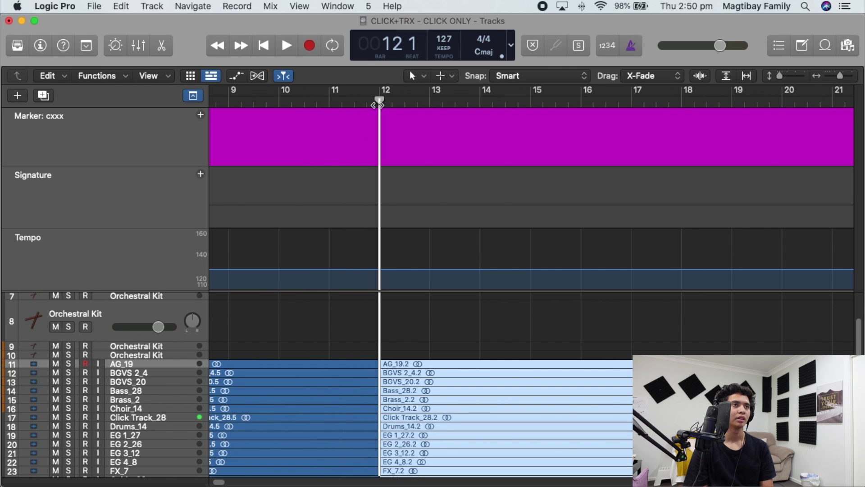
Add a marker named VERSE at bar 12.
left_click(392, 123)
double_click(393, 123)
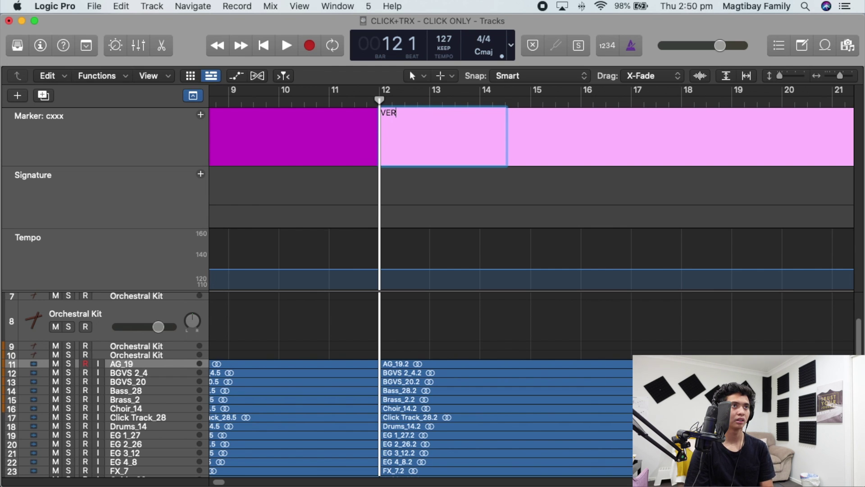
left_click_drag(219, 482, 216, 482)
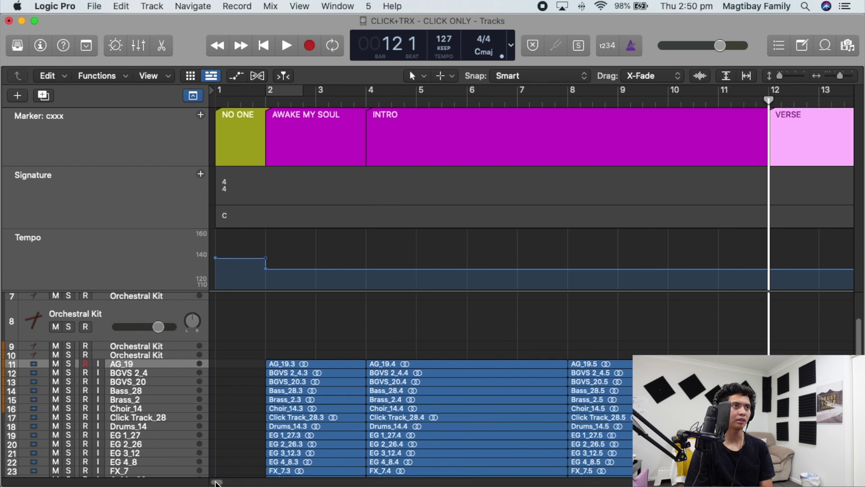
Copy the one-bar click region from track 2 and paste it onto track 3 at bar 2, with cycle mode off.
key("ctrl+super+Left")
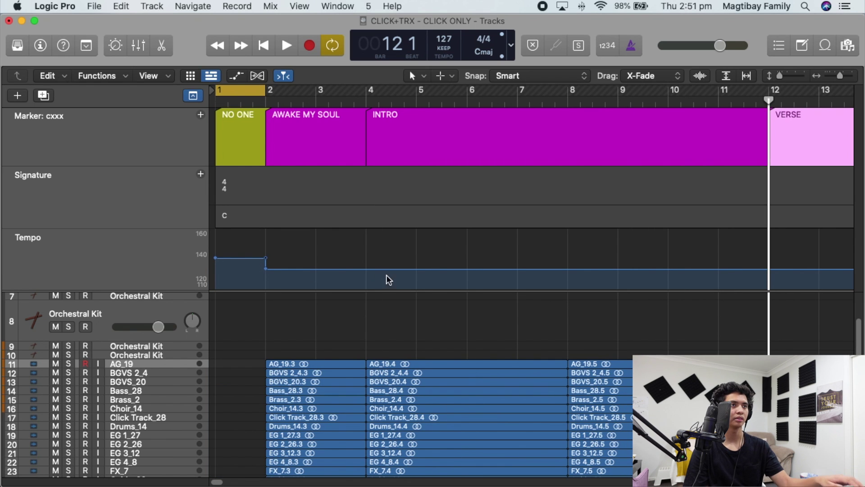
key("ctrl+super+Right")
scroll(404, 304, "up", 4)
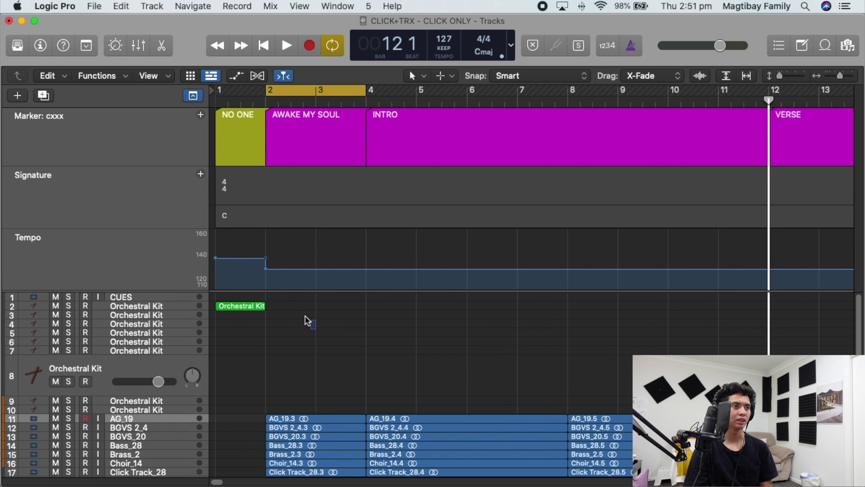
left_click(259, 307)
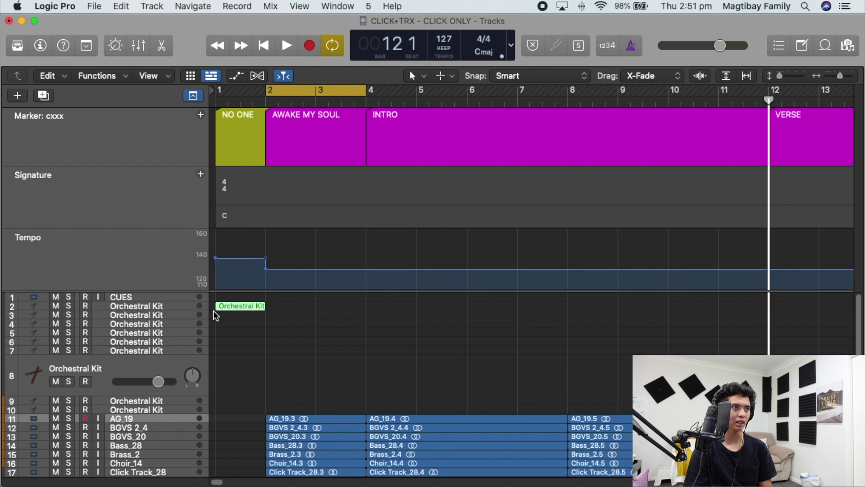
left_click(193, 317)
key("c")
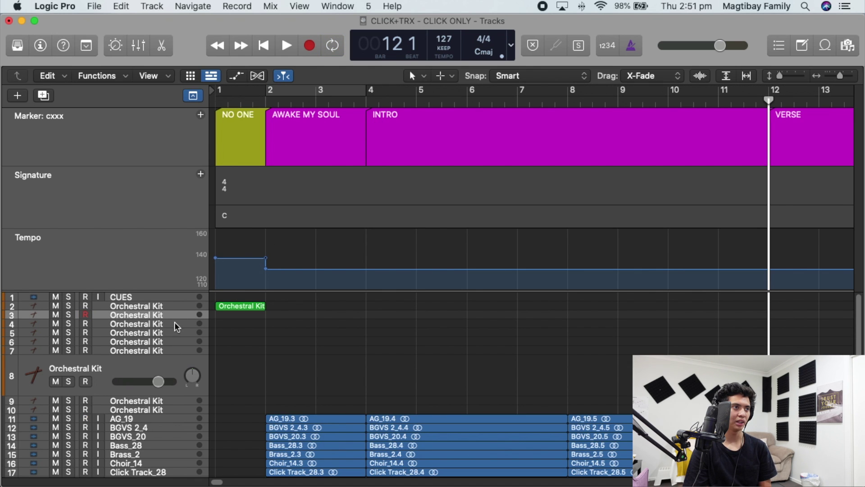
left_click(265, 102)
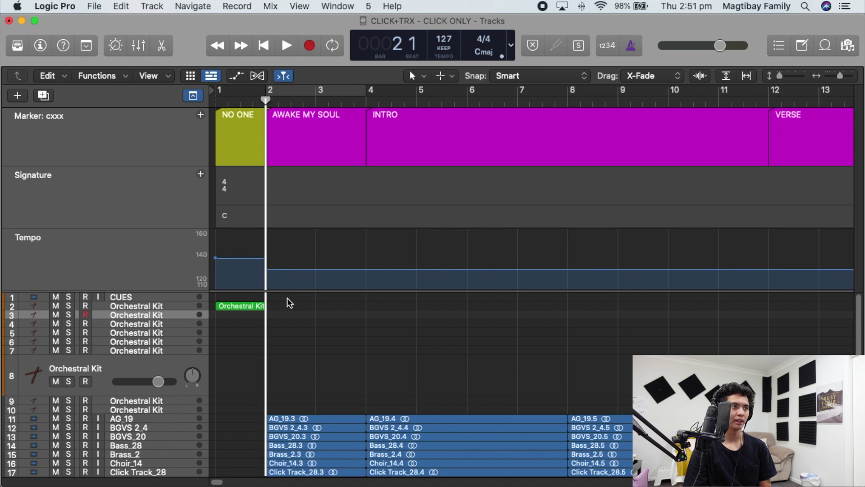
key("r")
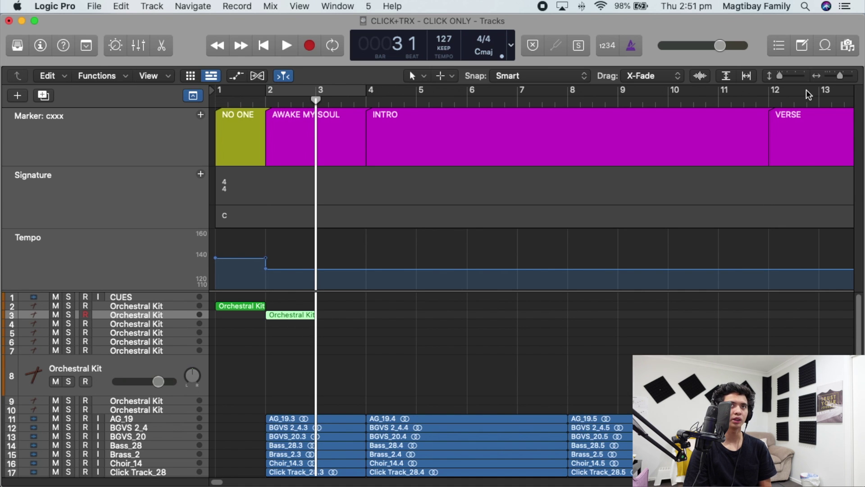
Loop the click region on track 3 from bar 3 out to the end of the multitrack regions.
left_click_drag(779, 74, 783, 75)
mouse_move(837, 77)
left_mouse_down()
mouse_move(785, 78)
mouse_move(840, 77)
left_mouse_up()
scroll(772, 197, "down", 5)
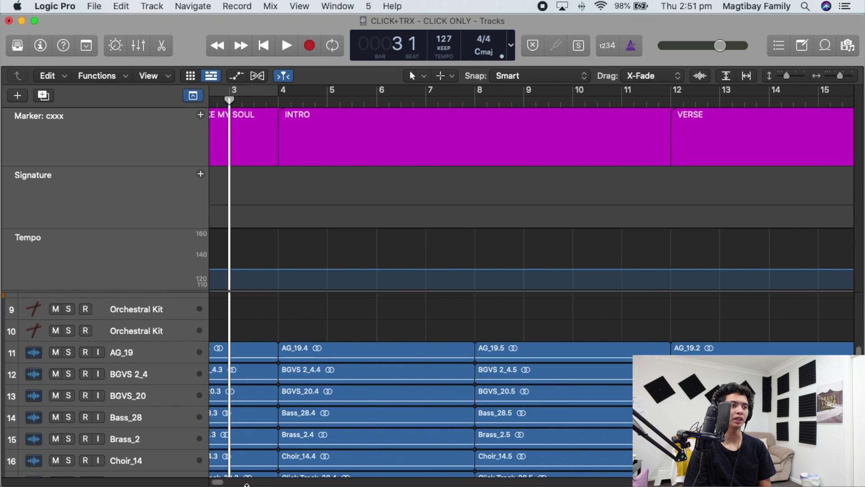
scroll(221, 480, "left", 3)
scroll(368, 340, "up", 5)
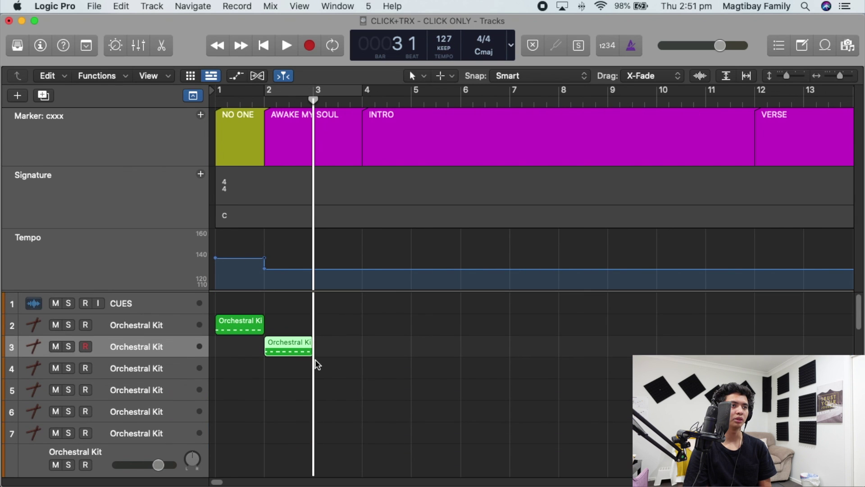
left_click_drag(315, 342, 821, 343)
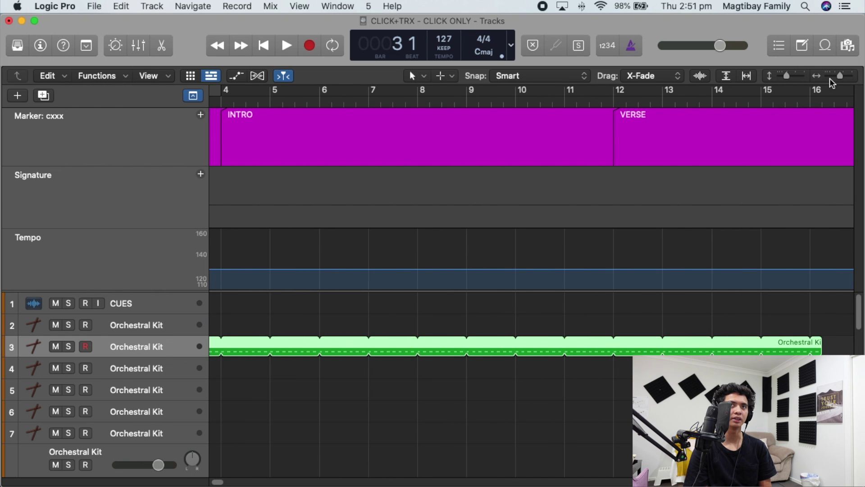
left_click_drag(836, 78, 781, 74)
left_click_drag(837, 75, 831, 76)
scroll(593, 409, "down", 5)
scroll(472, 362, "up", 5)
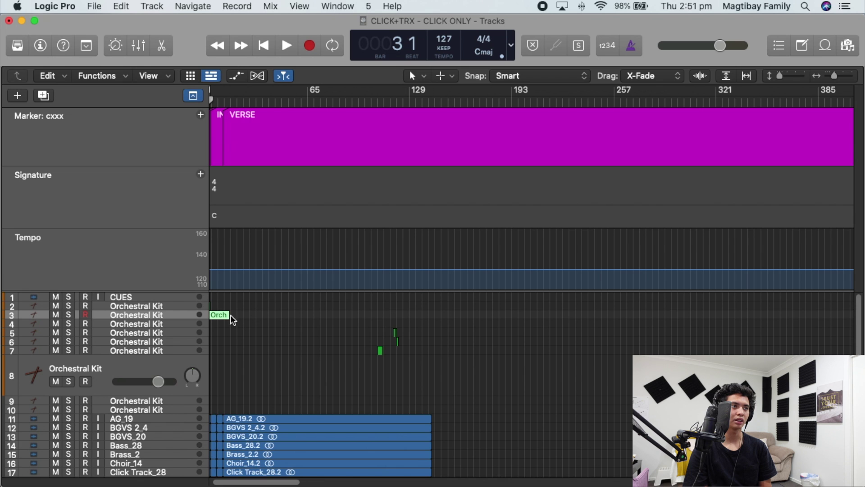
left_click_drag(227, 315, 436, 321)
Select the stray click regions on tracks 5 to 7 and delete them.
left_click_drag(460, 377, 359, 331)
left_click_drag(463, 361, 335, 320)
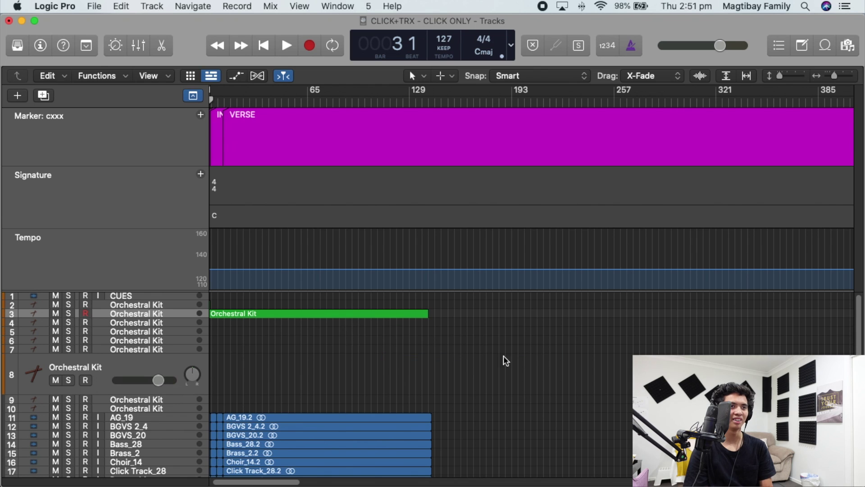
Play back the looped click against the multitracks from bar 3.
scroll(470, 402, "down", 3)
scroll(285, 484, "left", 1)
scroll(267, 344, "up", 3)
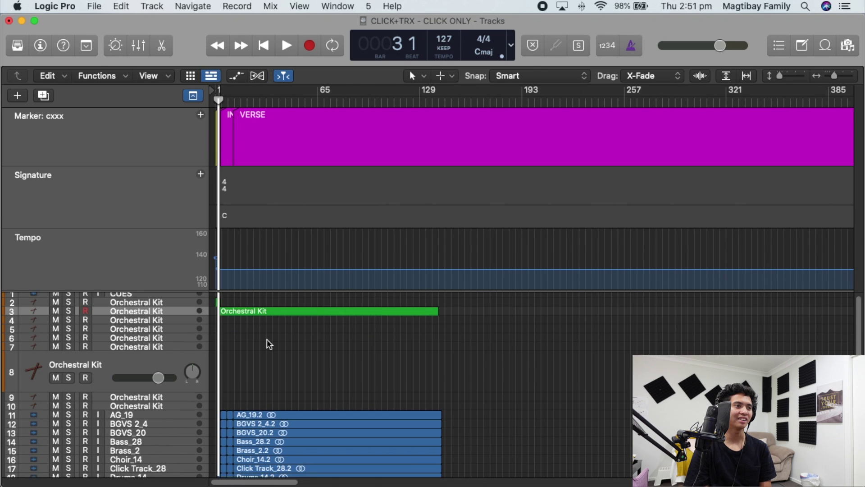
key("space")
scroll(313, 370, "down", 3)
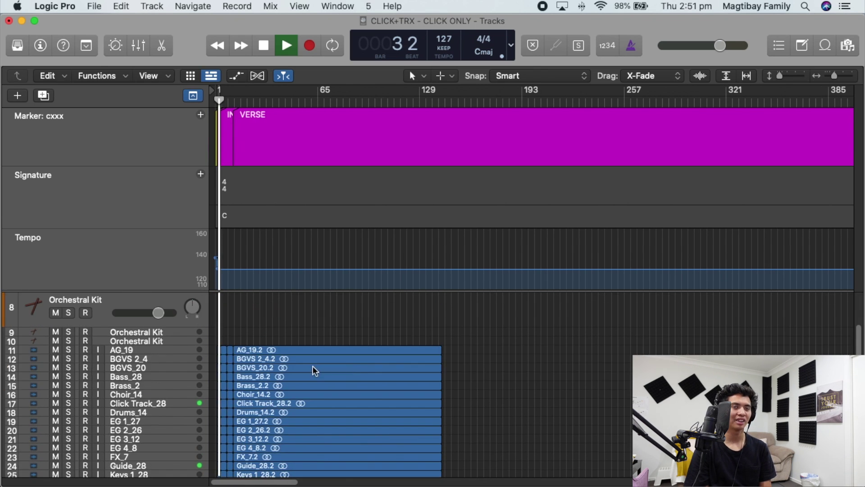
left_click(847, 76)
left_click(847, 77)
left_click(846, 79)
key("space")
Mute the Click Track_28 track and play back the INTRO section.
scroll(320, 444, "down", 7)
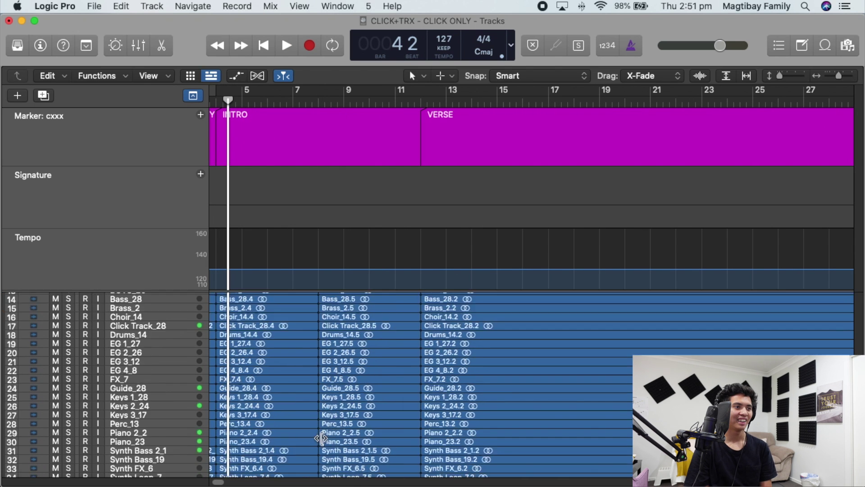
scroll(221, 482, "left", 3)
scroll(183, 379, "up", 5)
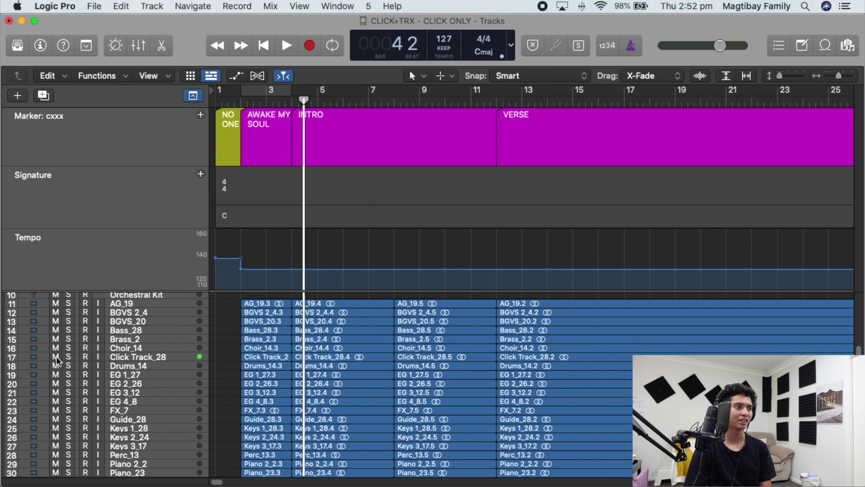
left_click(55, 357)
key("space")
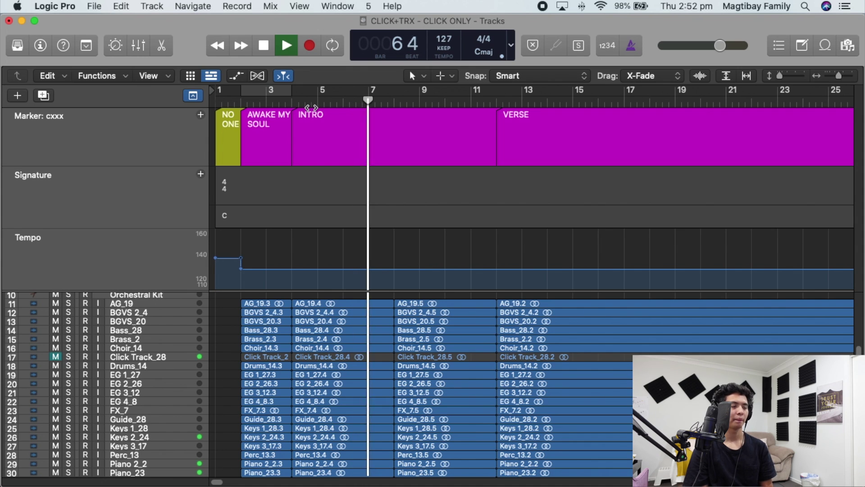
key("space")
Split the INTRO section at bar 8 with a new marker named INTRO 2.
left_click(395, 105)
left_click(415, 138)
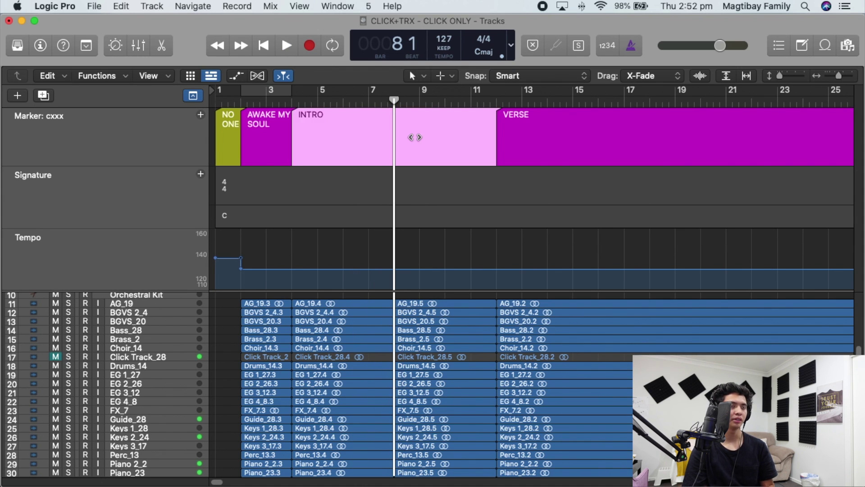
key("alt+apostrophe")
double_click(415, 137)
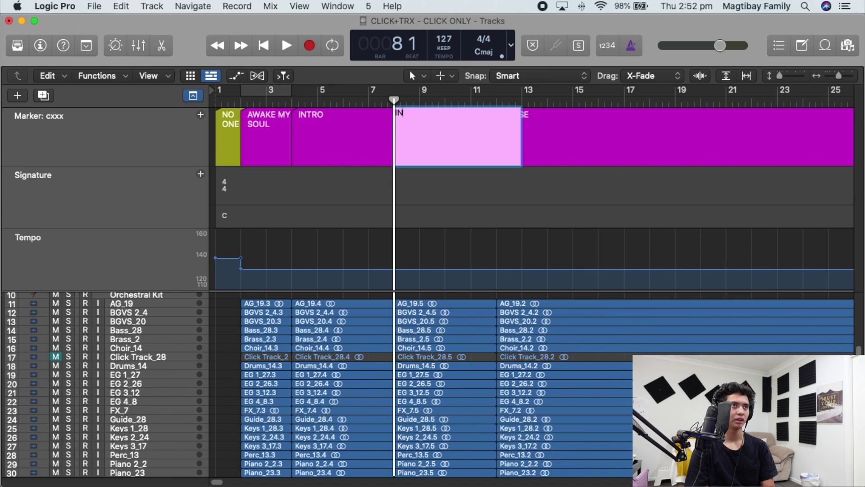
type("INTRO 2")
key("Return")
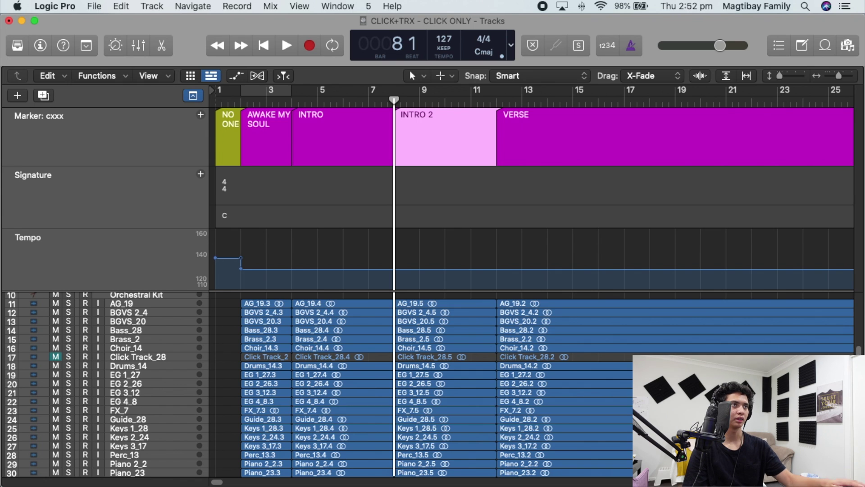
Play the song with cycle mode on, moving the cycle range from AWAKE MY SOUL through INTRO to INTRO 2.
key("c")
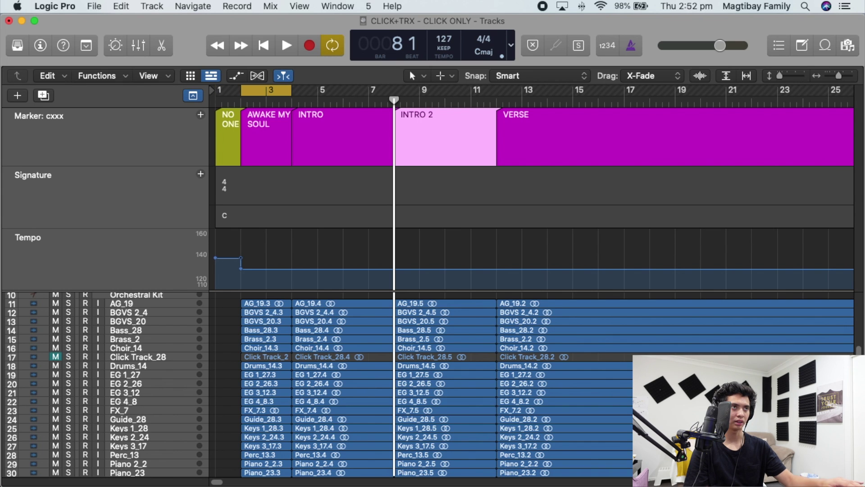
key("space")
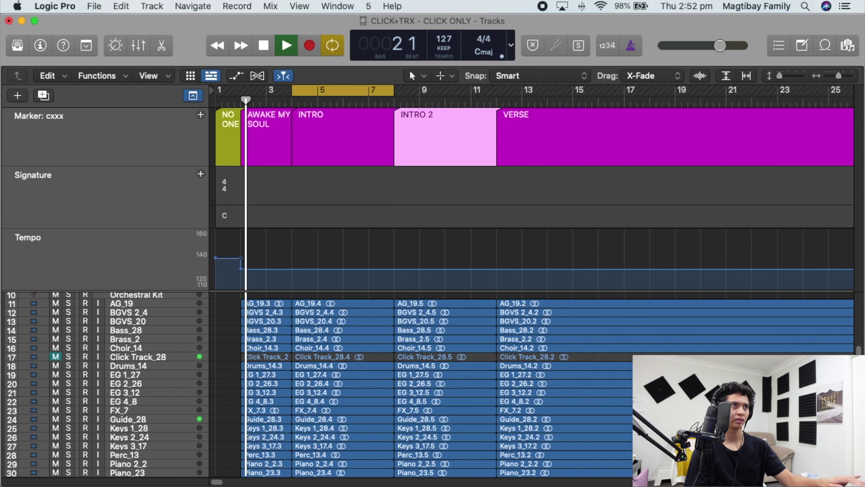
key("super+u")
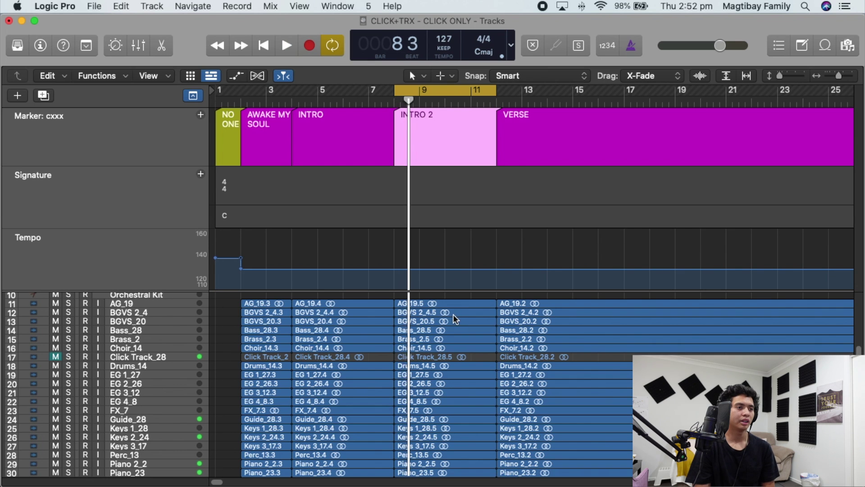
key("space")
Delete the Guide_28 region in the INTRO section between bars 4 and 8.
scroll(392, 374, "down", 3)
left_click(345, 386)
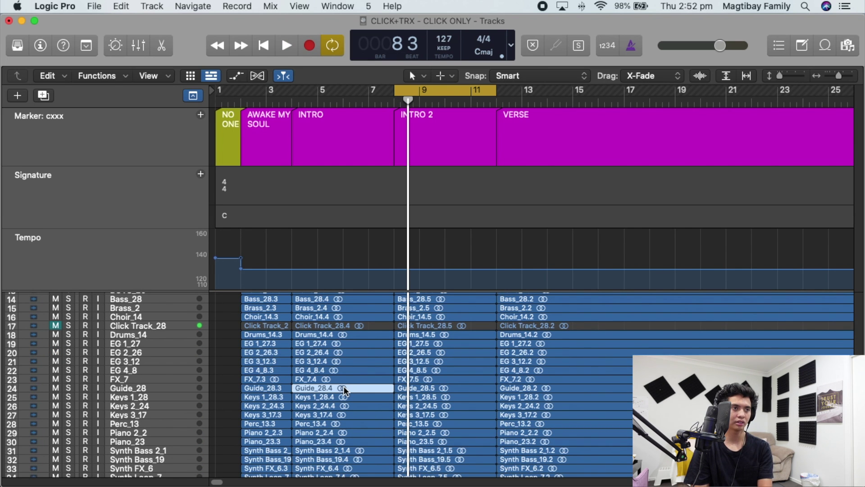
scroll(342, 387, "up", 5)
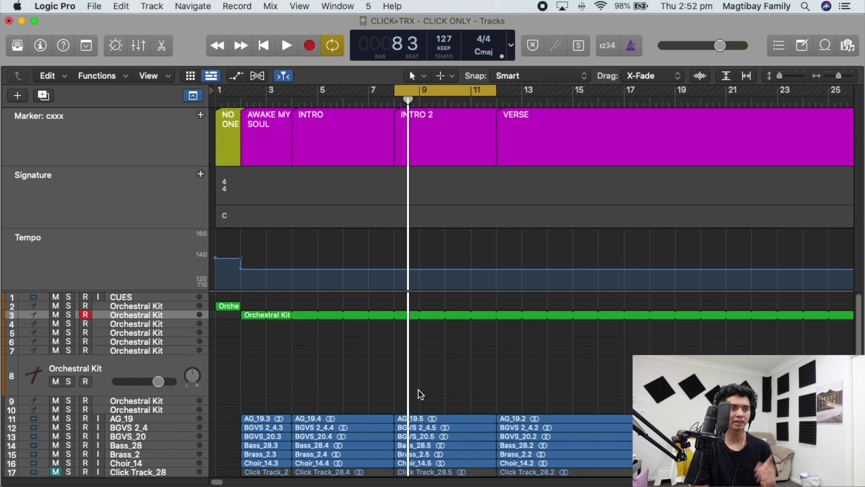
scroll(417, 389, "down", 3)
scroll(416, 390, "down", 2)
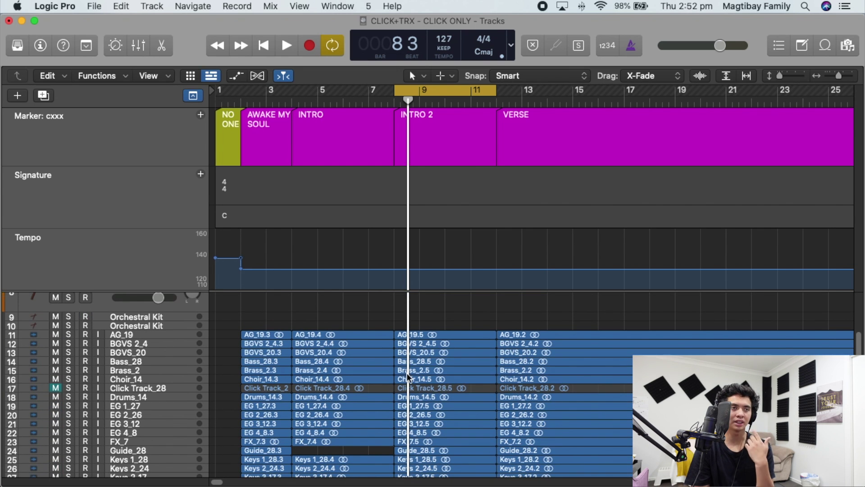
scroll(416, 391, "down", 2)
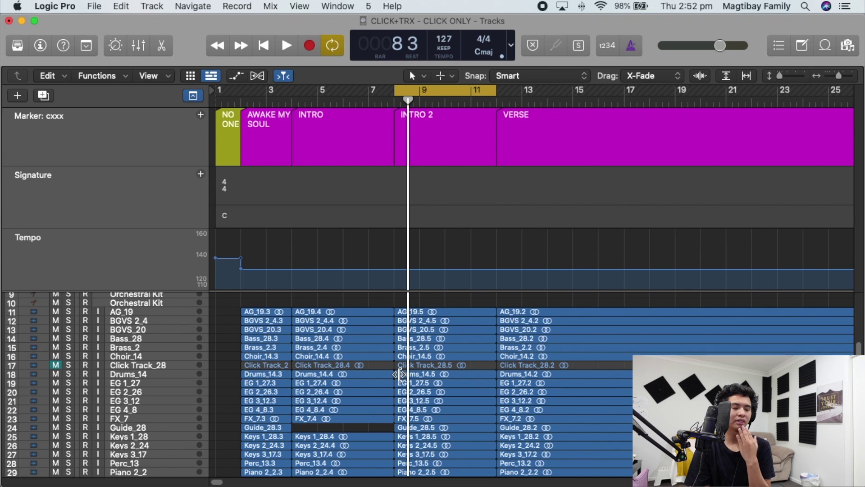
scroll(400, 374, "down", 3)
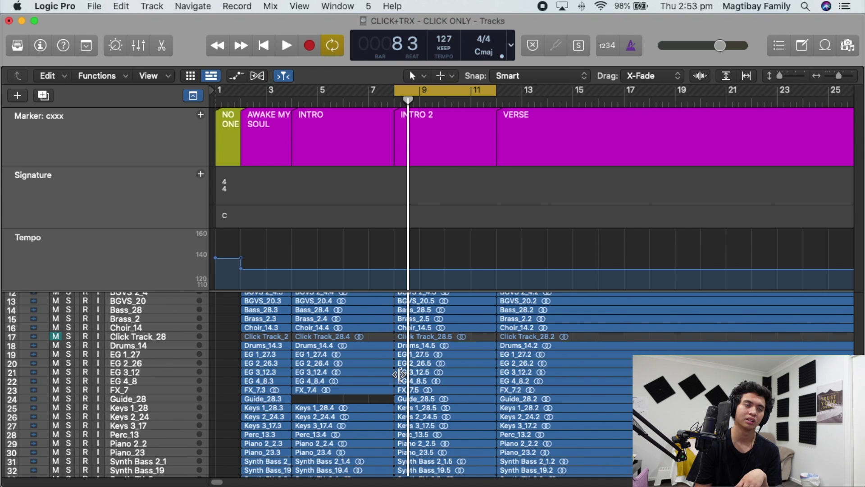
scroll(401, 374, "down", 3)
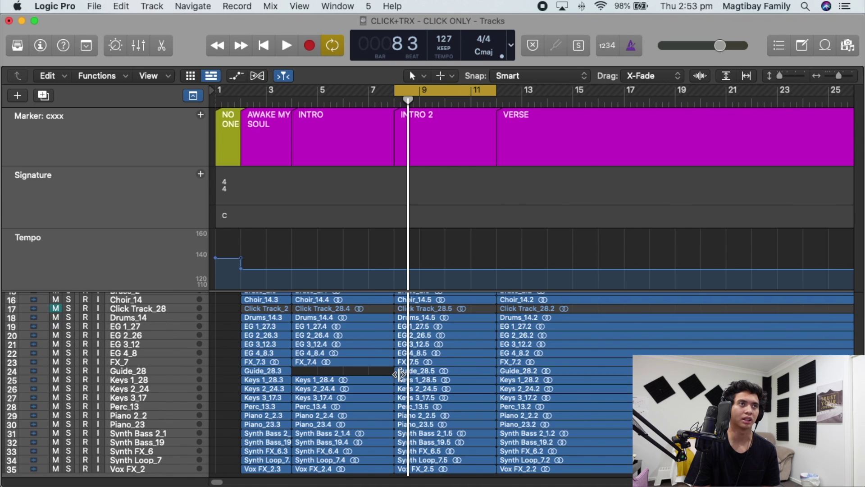
scroll(443, 353, "up", 5)
scroll(498, 394, "up", 1)
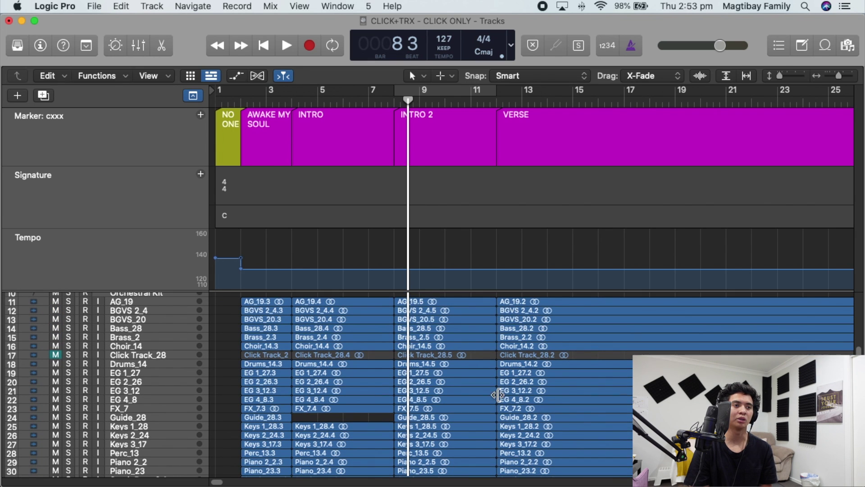
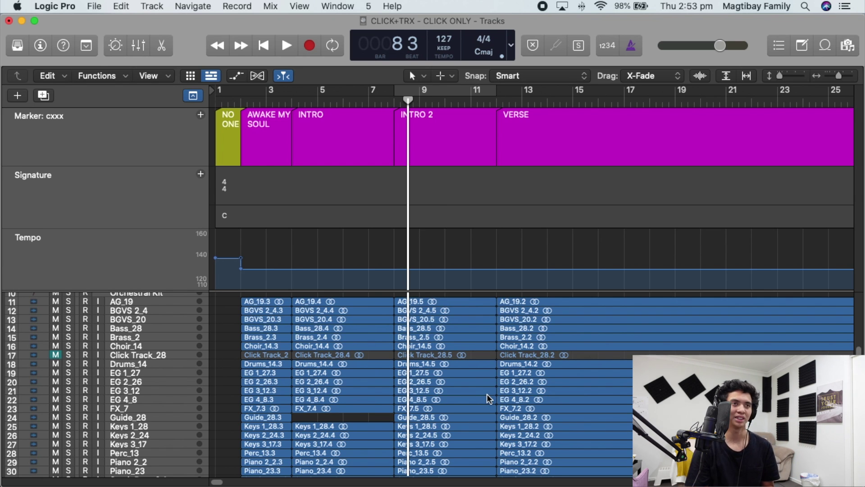
Play the INTRO 2 section with cycle mode on, move the cycle range to VERSE, and turn cycle mode off.
key("space")
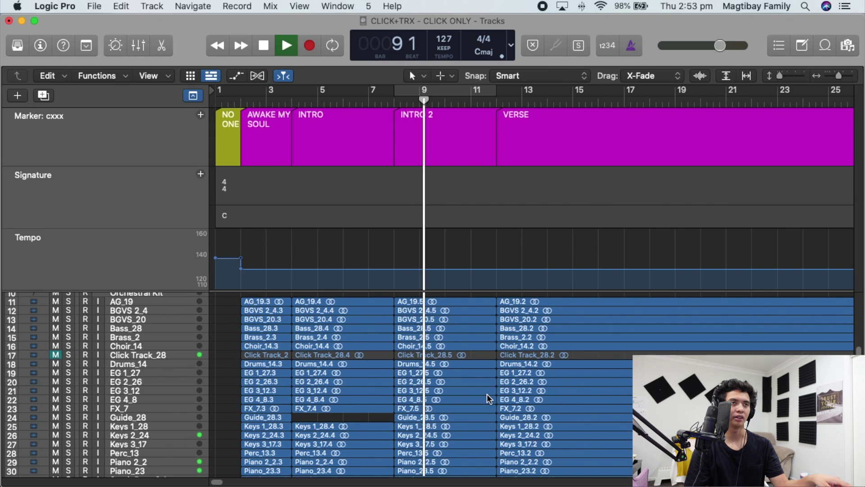
key("c")
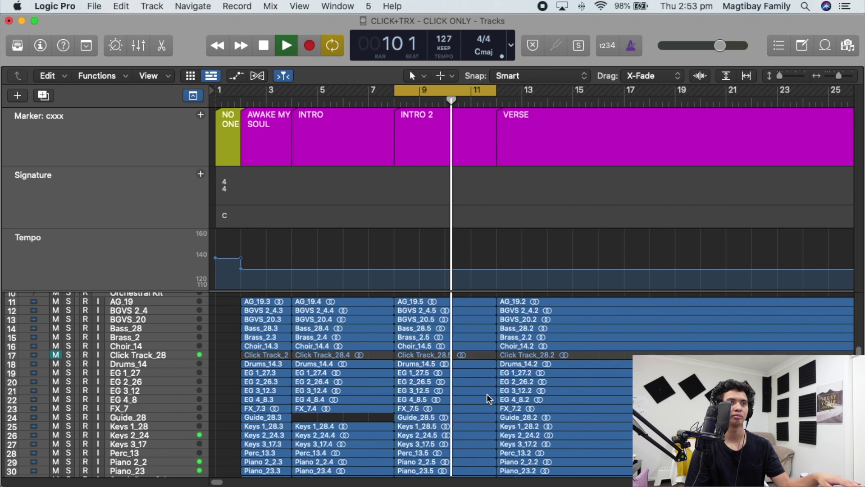
key("alt+period")
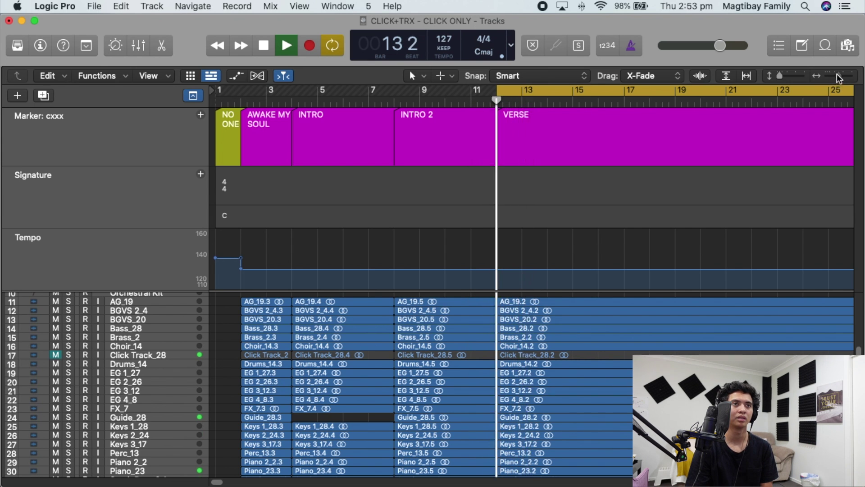
left_click_drag(837, 74, 835, 73)
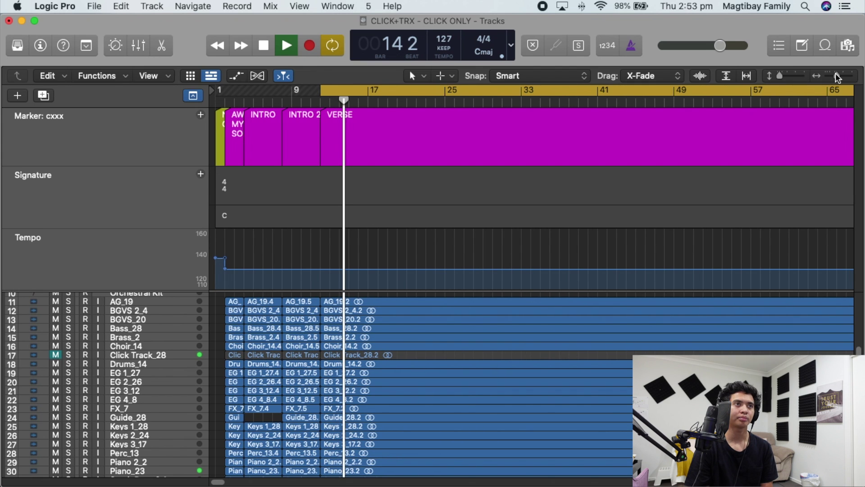
key("c")
Play through the VERSE section and split it at bar 20 with a new marker named TURNAROUND.
left_click(801, 75)
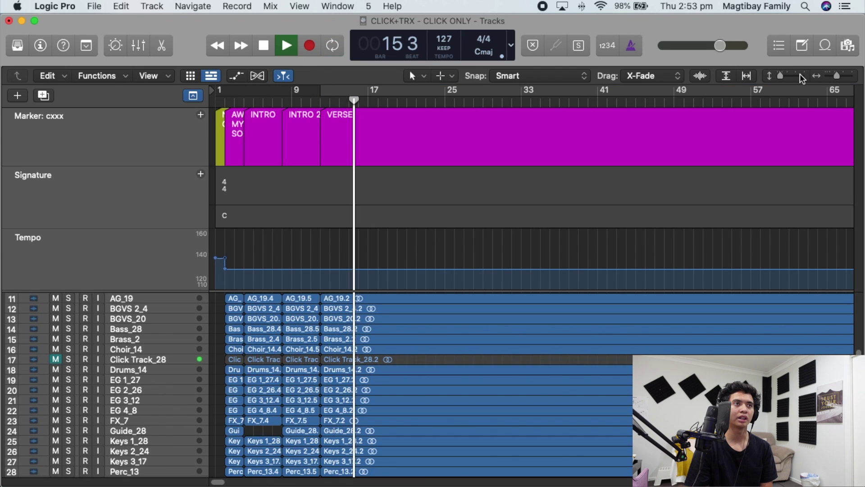
left_click(800, 75)
left_click_drag(834, 78, 835, 78)
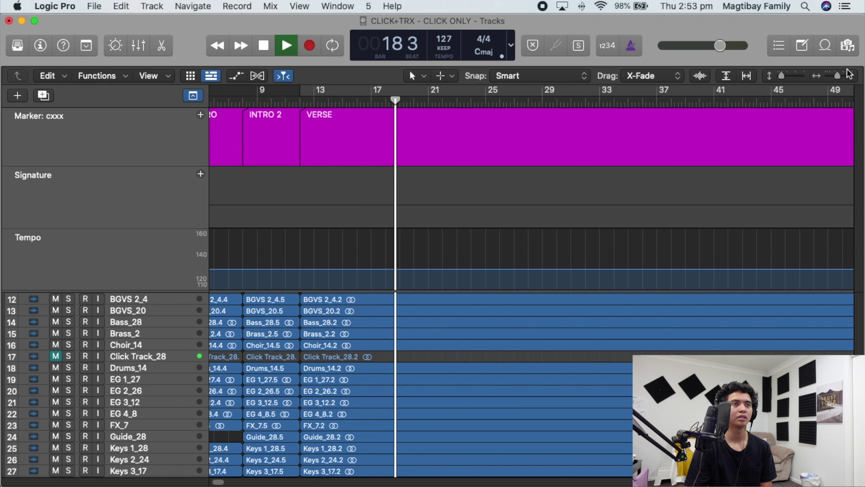
left_click(848, 73)
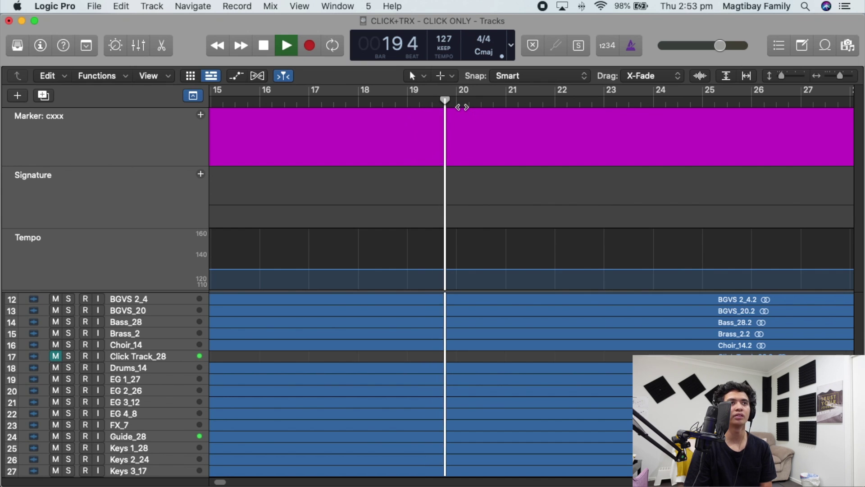
key("space")
left_click(475, 122)
double_click(477, 125)
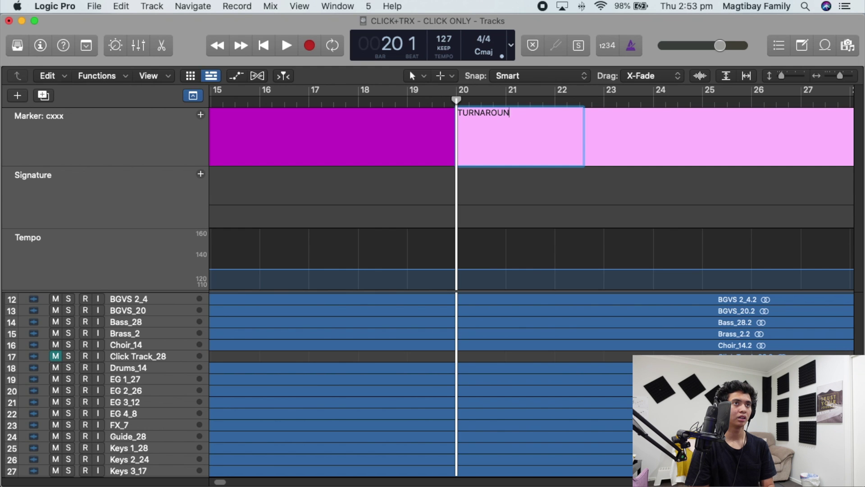
Play on through the first TURNAROUND section and add a marker named VERSE at bar 28.
key("space")
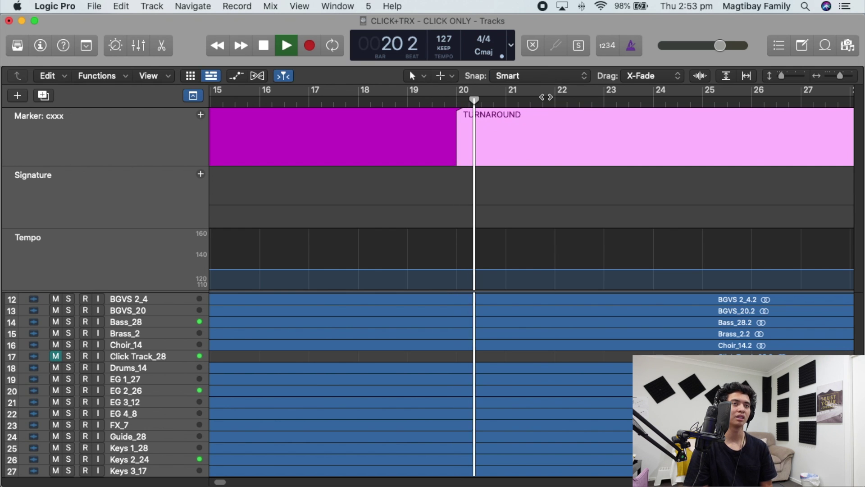
left_click_drag(842, 80, 840, 79)
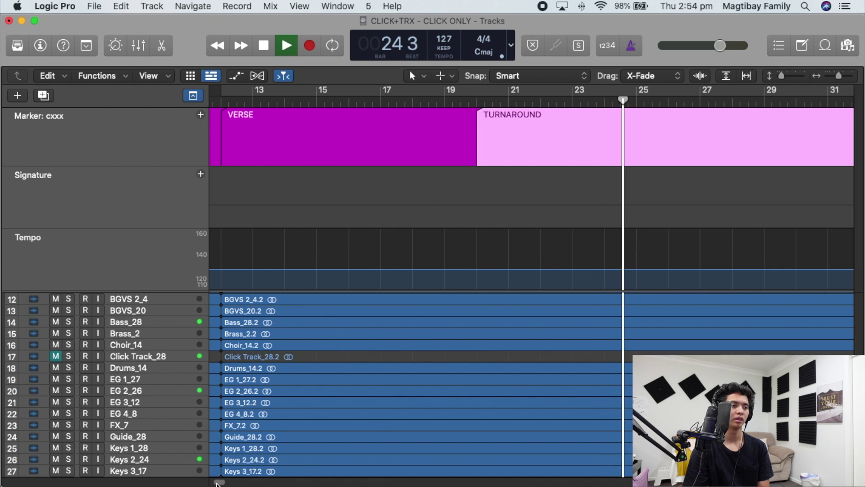
left_click_drag(219, 483, 220, 482)
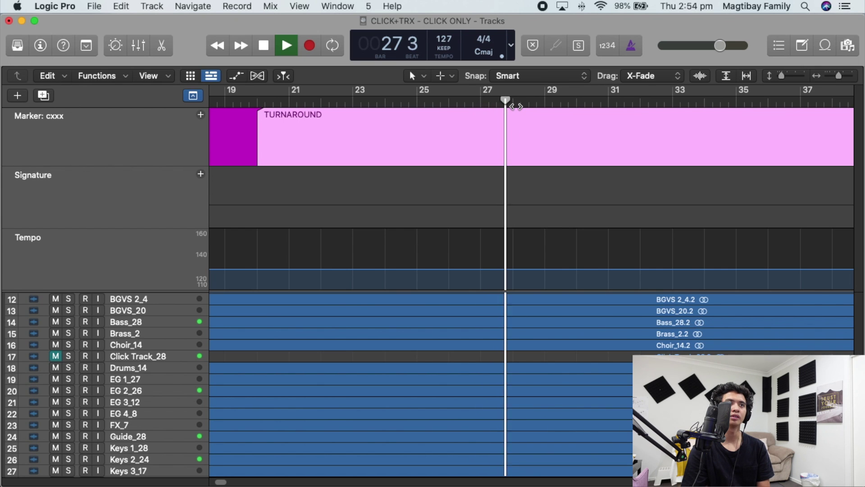
key("space")
key("alt+apostrophe")
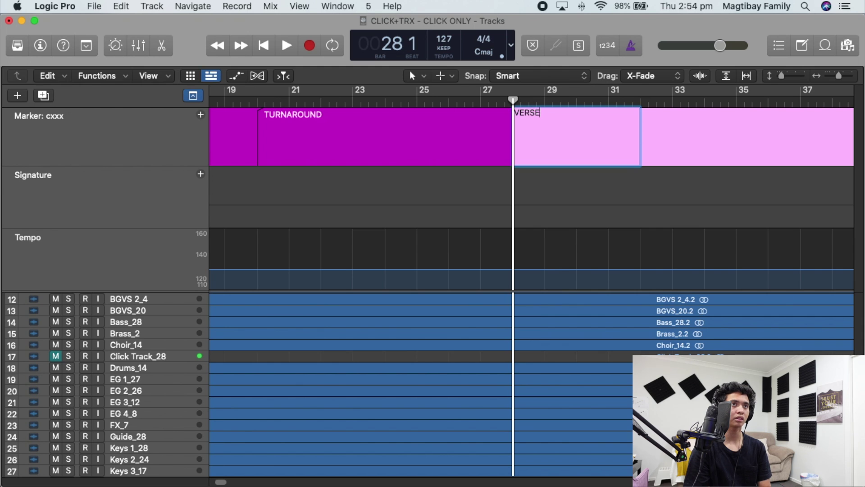
key("Return")
Play through the VERSE section starting at bar 28 and add a marker named TURNAROUND at bar 36.
key("space")
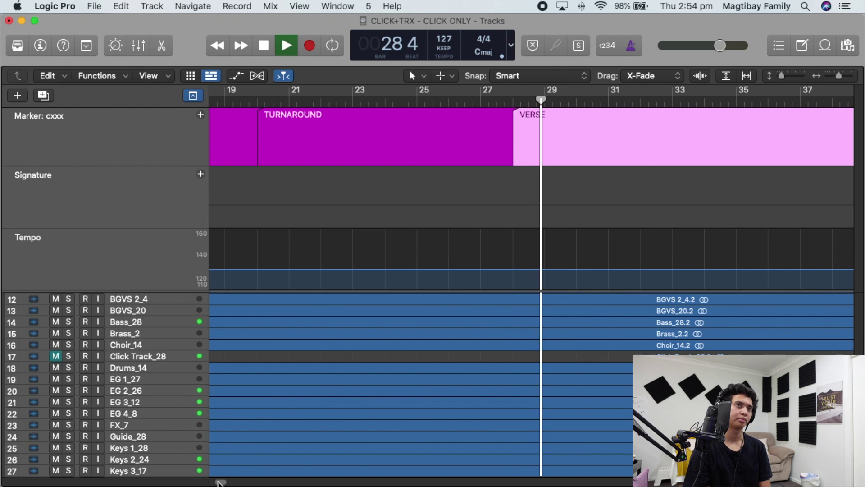
left_click_drag(219, 482, 221, 482)
left_click_drag(841, 79, 834, 73)
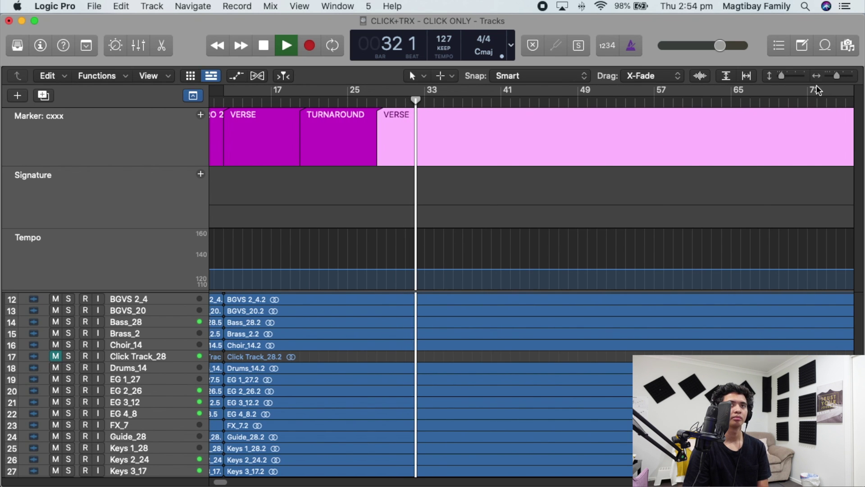
scroll(710, 295, "down", 5)
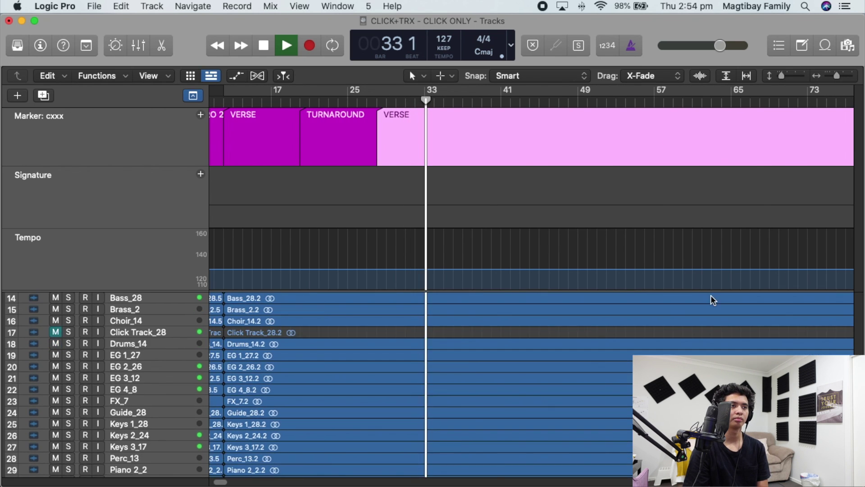
scroll(695, 304, "up", 10)
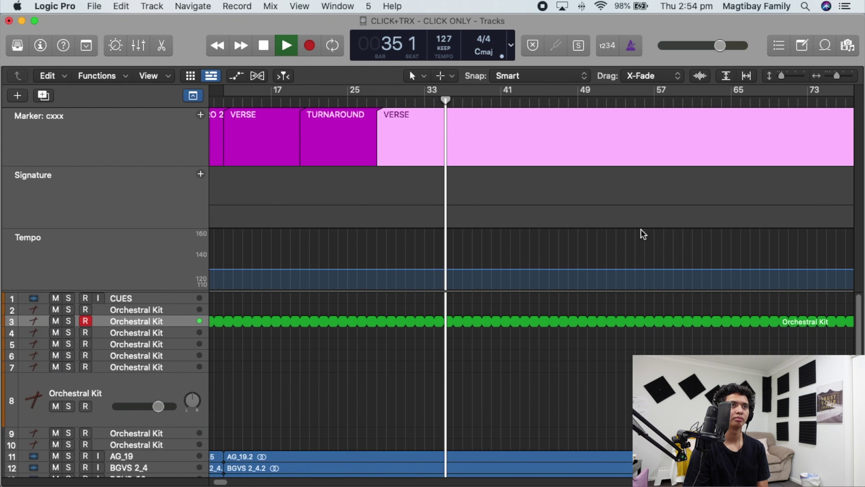
key("space")
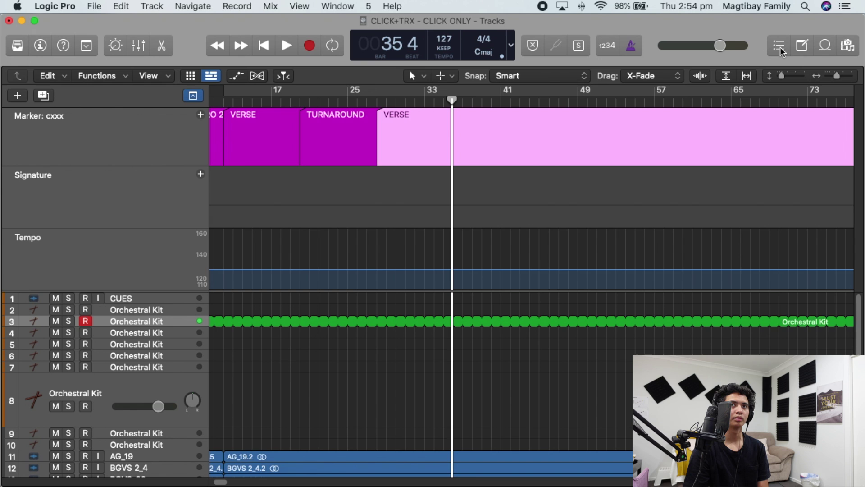
left_click(849, 78)
left_click(463, 101)
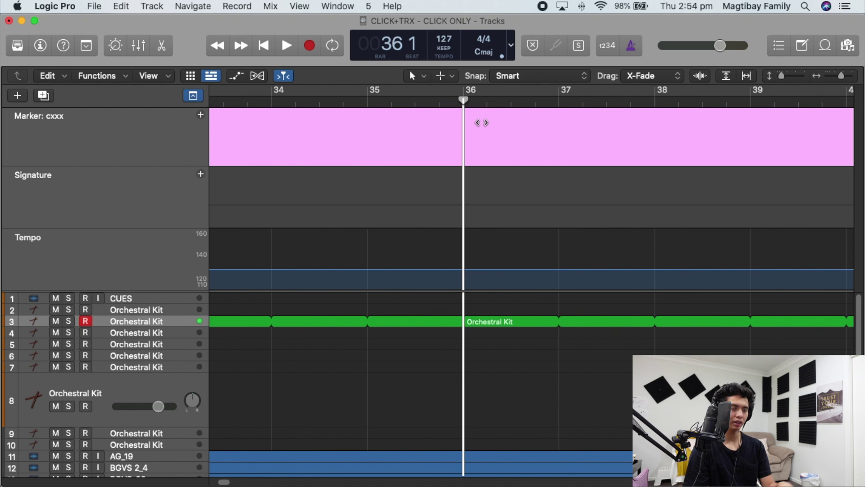
key("alt+apostrophe")
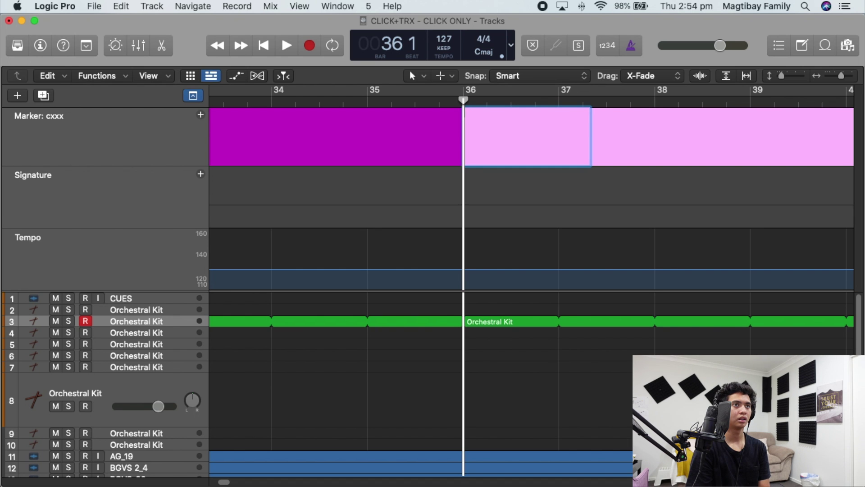
Play through the TURNAROUND section starting at bar 36 and add a marker named CHORUS at bar 44.
key("space")
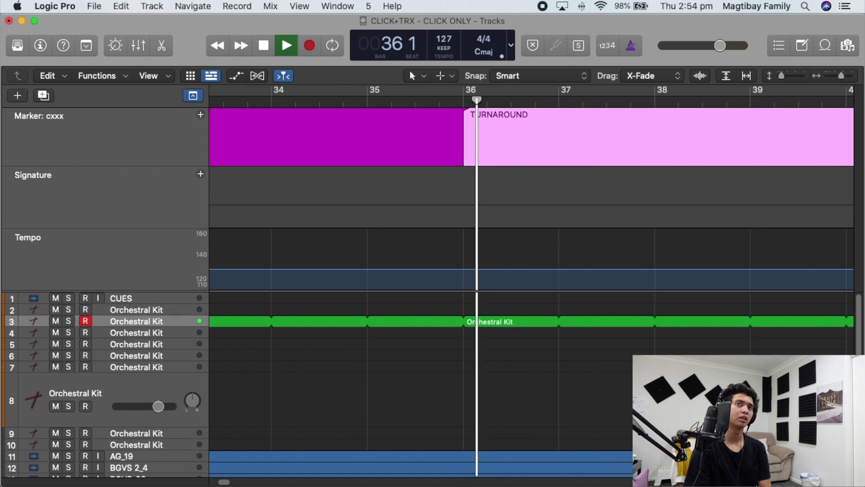
left_click_drag(843, 76, 839, 77)
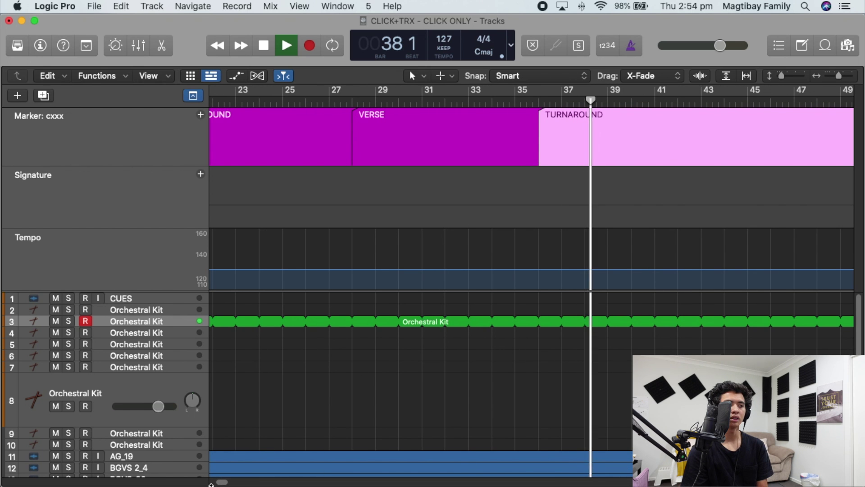
scroll(218, 482, "right", 5)
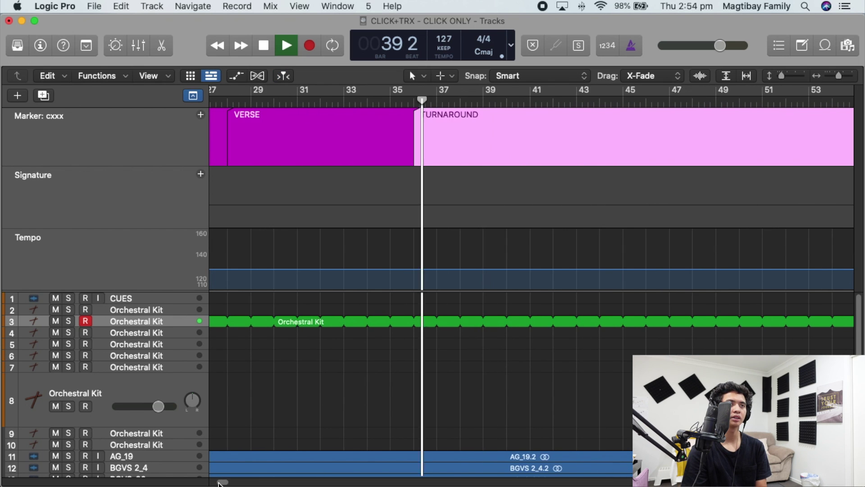
scroll(220, 483, "right", 3)
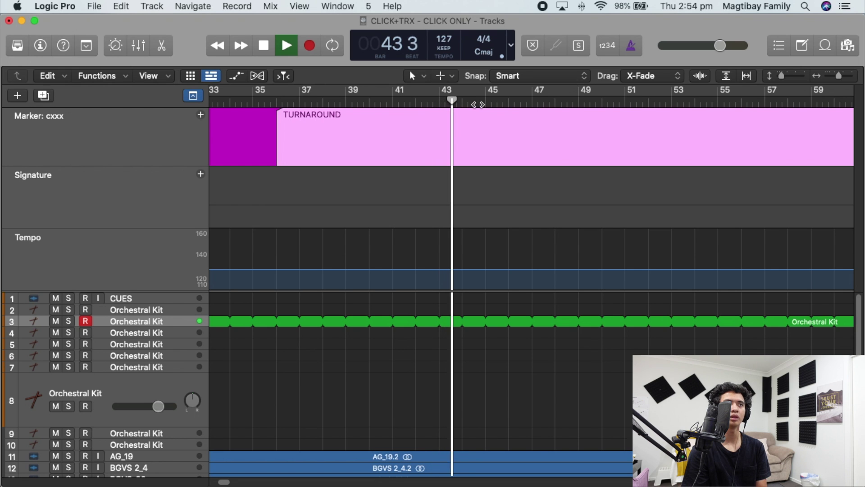
key("space")
left_click(853, 76)
left_click(853, 77)
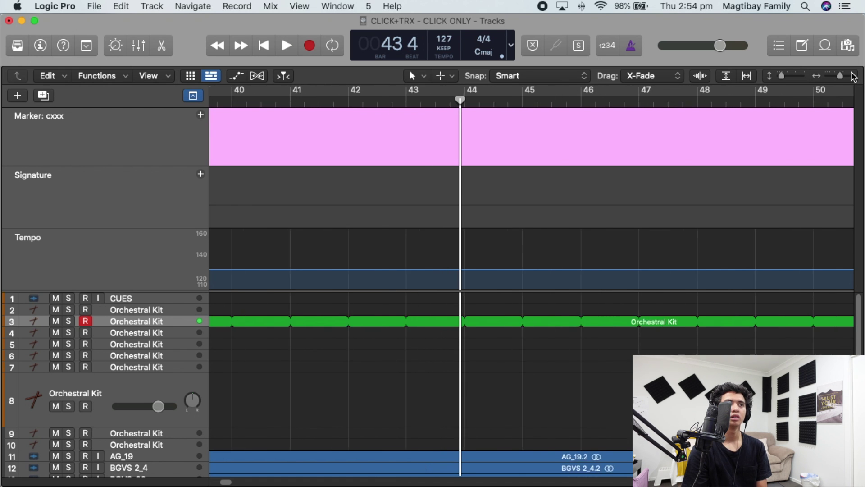
left_click(853, 77)
left_click(477, 104)
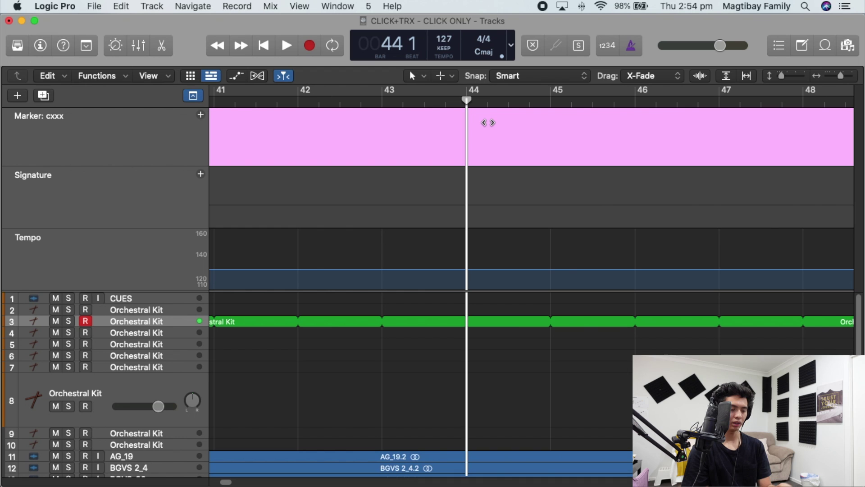
key("alt+apostrophe")
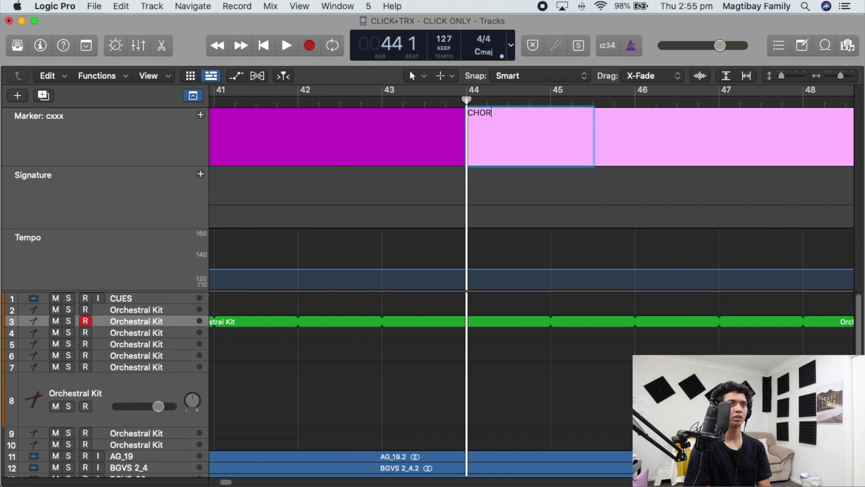
Play through the CHORUS section and add a marker named TURNAROUND at bar 60.
key("space")
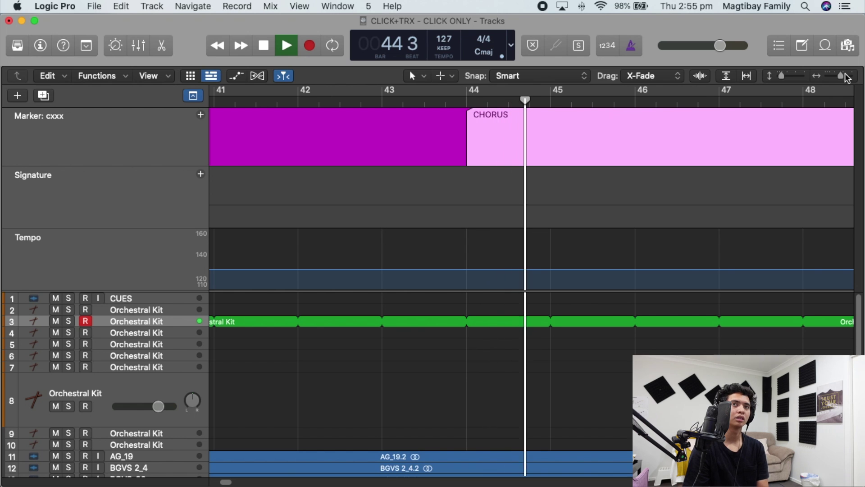
left_click_drag(843, 77, 838, 77)
scroll(656, 282, "down", 5)
scroll(657, 284, "up", 5)
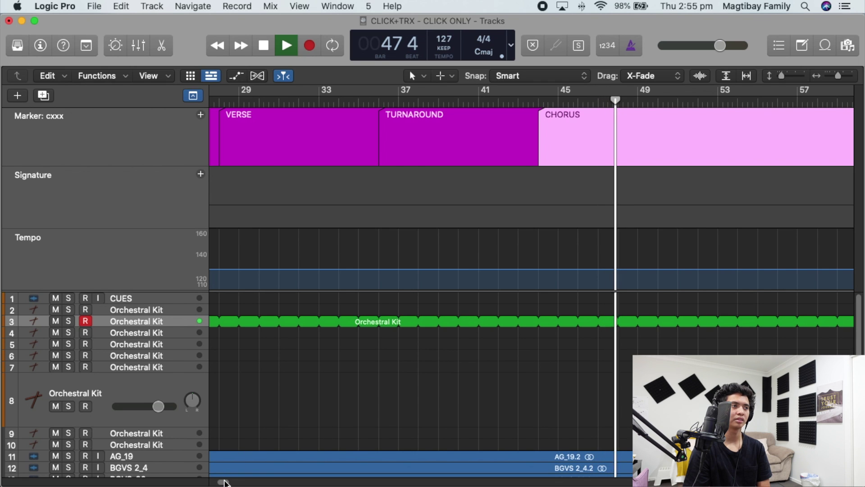
left_click_drag(224, 482, 226, 483)
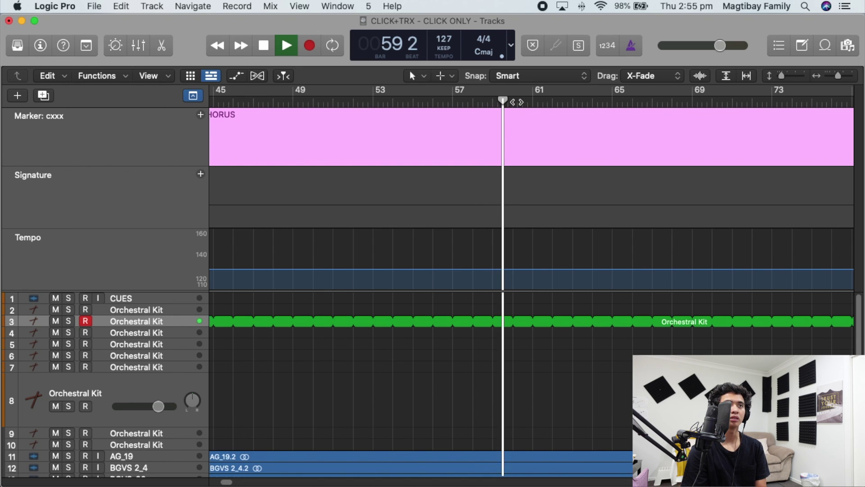
key("super+Right")
key("super+Right")
key("super+Right")
key("super+Right")
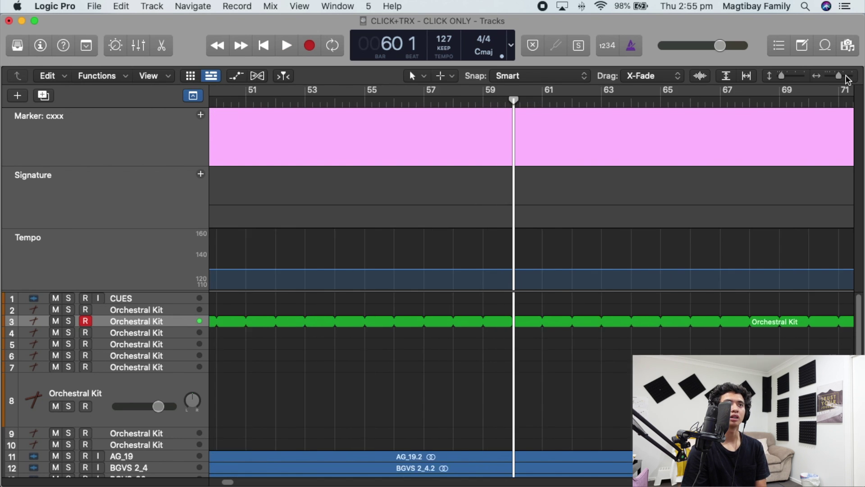
left_click(510, 104)
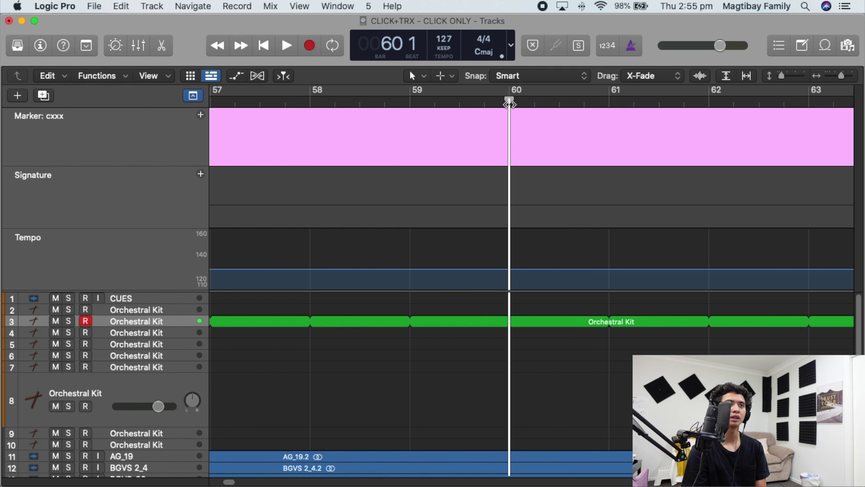
double_click(529, 136)
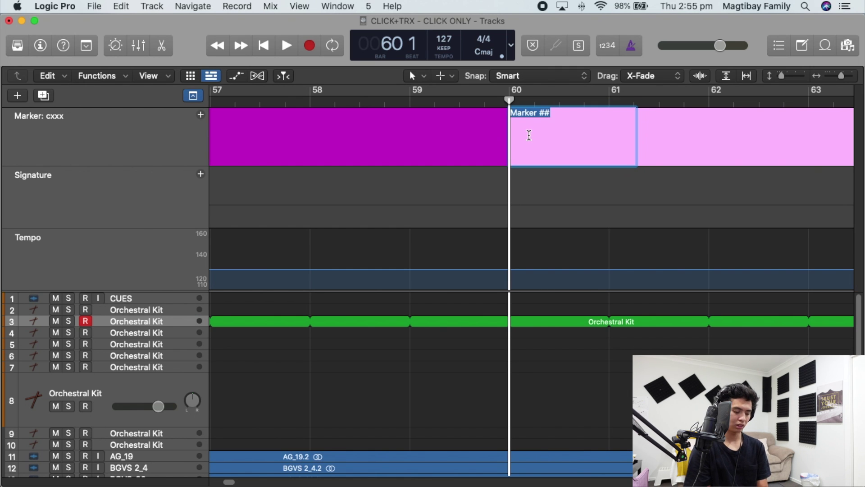
Play through the TURNAROUND section starting at bar 60 and add a marker named VERSE at bar 68.
key("space")
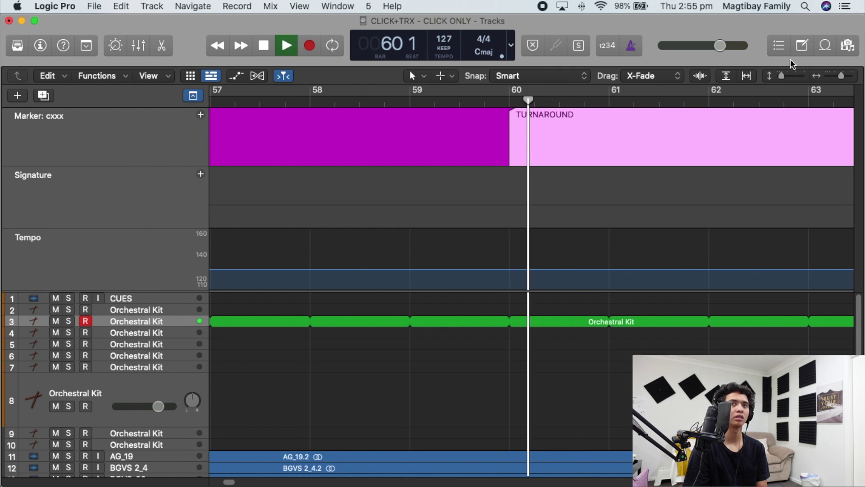
left_click_drag(842, 75, 836, 77)
scroll(487, 363, "down", 2)
left_click_drag(224, 482, 230, 483)
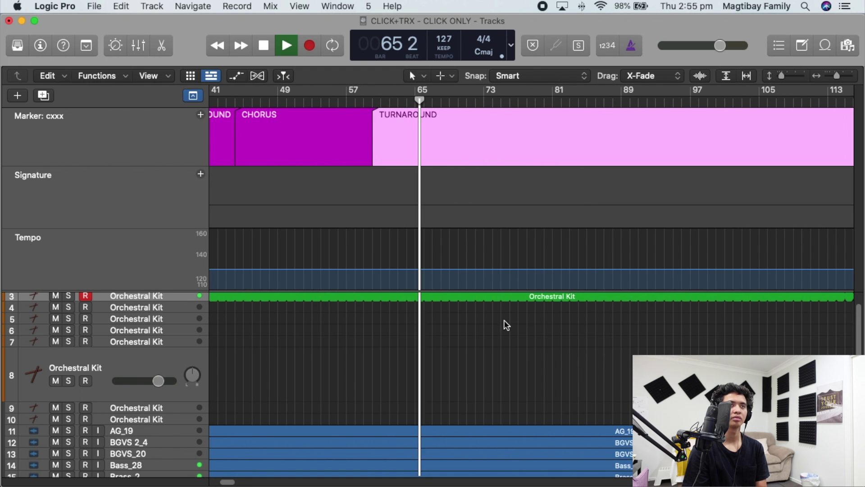
left_click(852, 74)
left_click(852, 75)
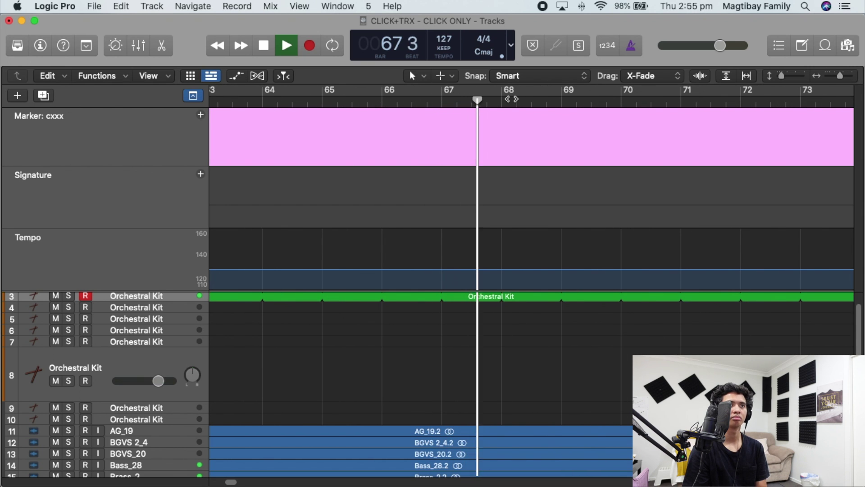
key("space")
key("alt+apostrophe")
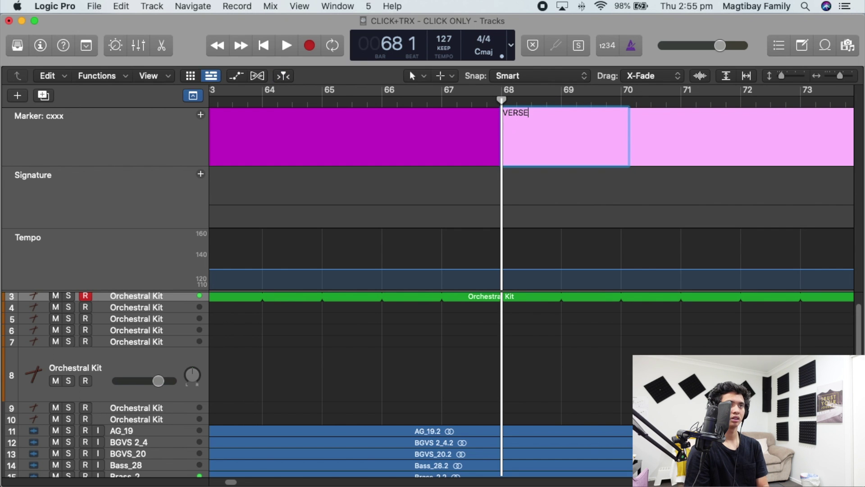
key("Return")
Play through the VERSE section starting at bar 68 and stop just before bar 76.
key("space")
left_click_drag(839, 77, 832, 78)
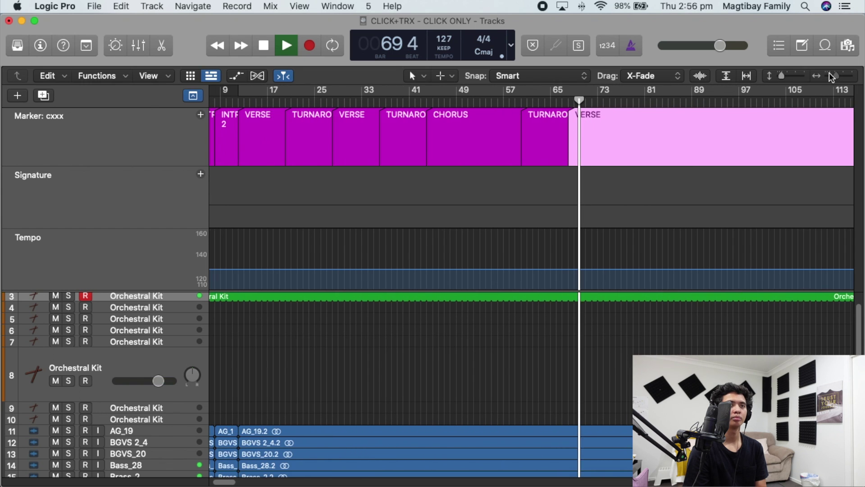
left_click_drag(223, 481, 235, 485)
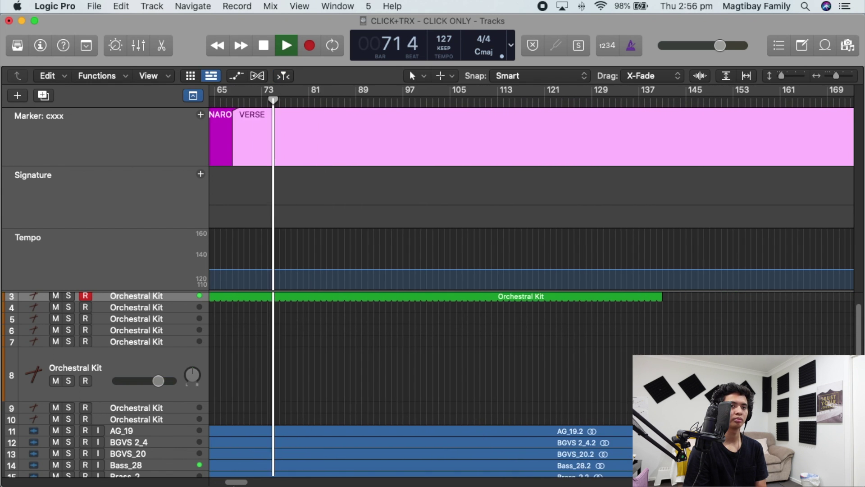
scroll(608, 395, "up", 1)
scroll(605, 392, "up", 1)
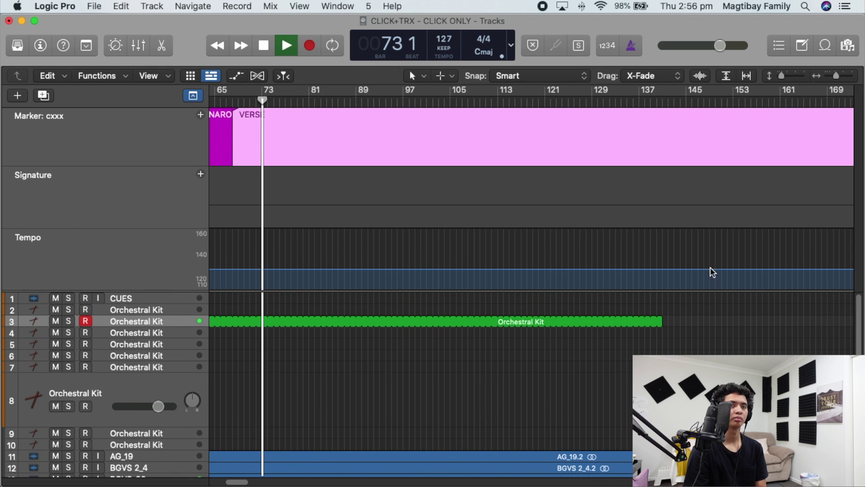
scroll(298, 374, "down", 3)
scroll(295, 370, "down", 2)
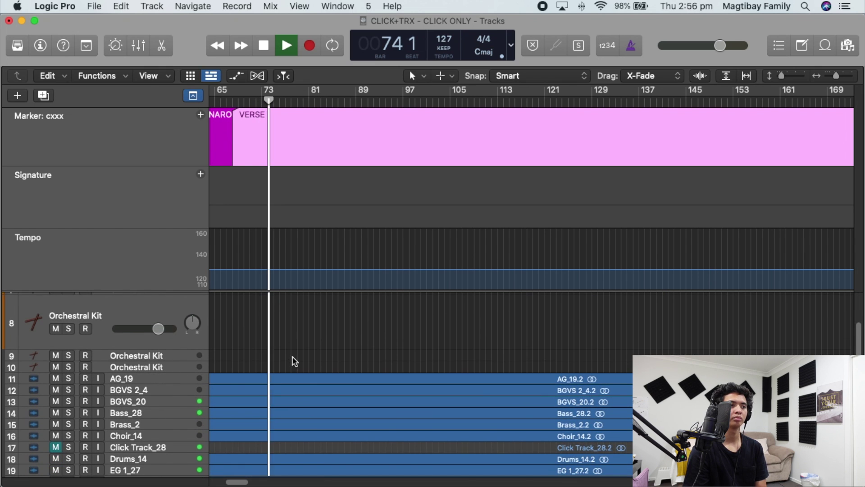
left_click(851, 78)
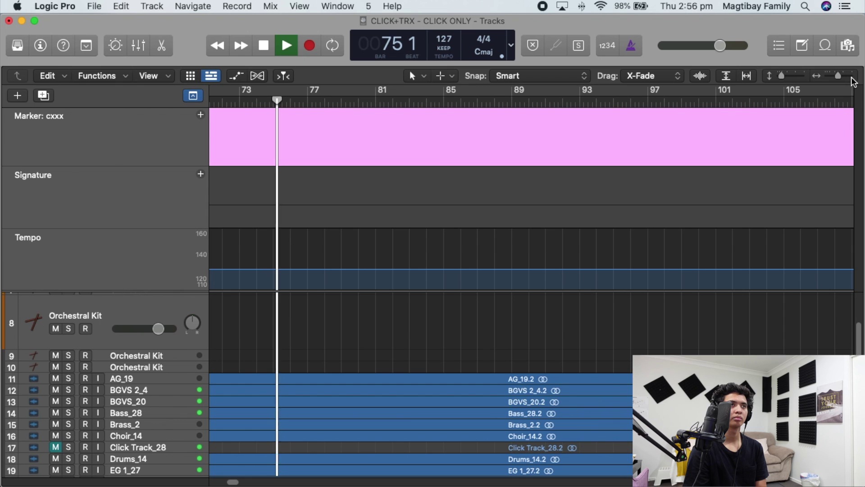
key("space")
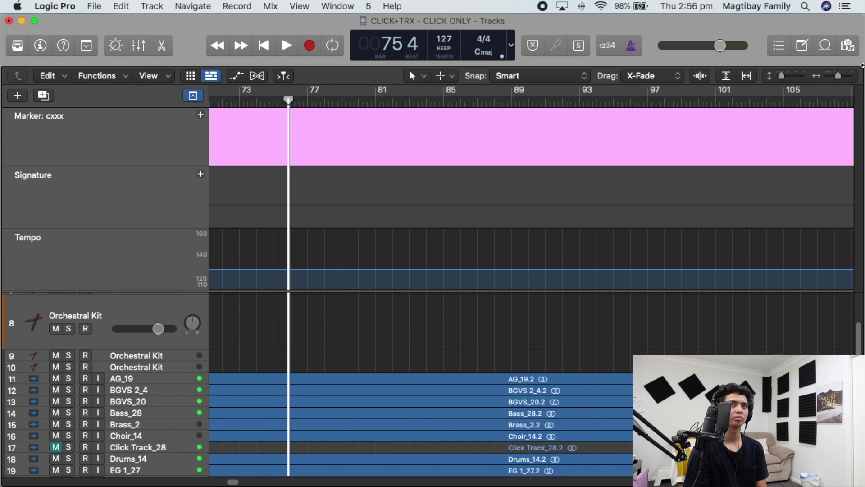
Move the playhead to bar 76 and add a marker named CHORUS there.
left_click(843, 79)
mouse_move(281, 98)
left_mouse_down()
mouse_move(302, 100)
mouse_move(291, 100)
left_mouse_up()
key("super+Right")
key("super+Right")
key("super+Right")
key("super+Right")
key("super+Right")
key("super+Right")
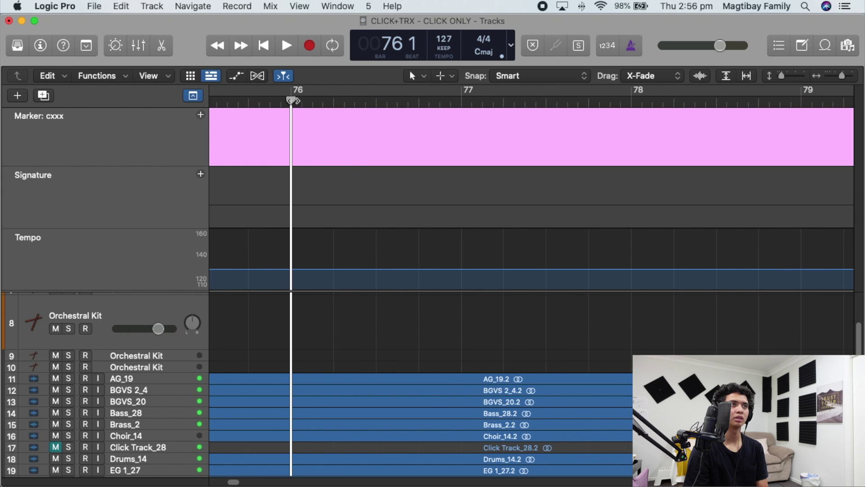
key("alt+apostrophe")
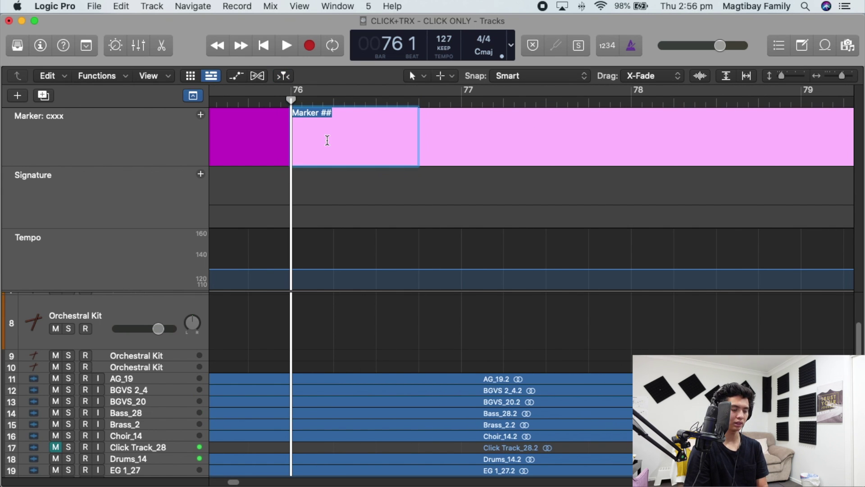
type("S")
key("Return")
Play through the CHORUS section starting at bar 76 and add a marker named BRIDGE 1 at bar 92.
key("space")
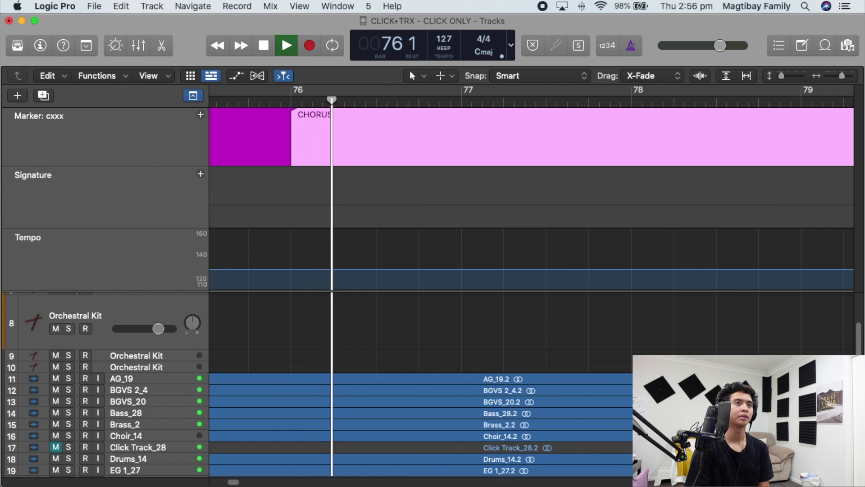
left_click_drag(843, 76, 839, 79)
scroll(455, 400, "down", 3)
scroll(454, 397, "down", 3)
left_click_drag(228, 480, 231, 482)
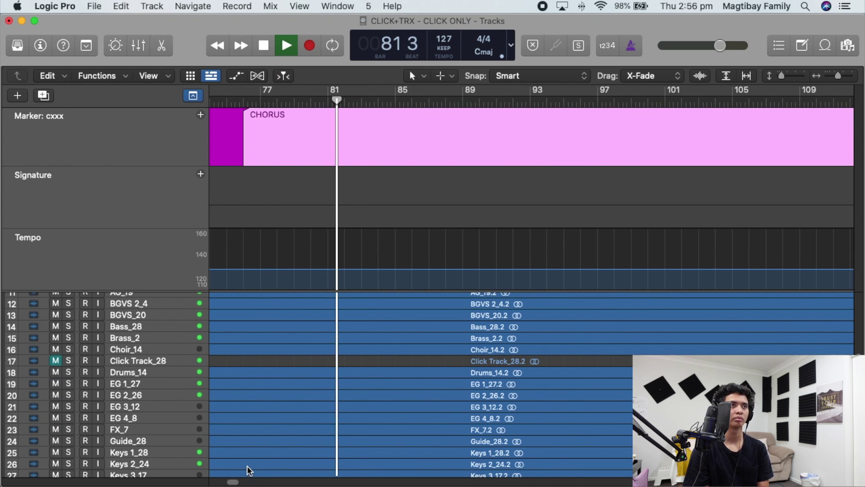
scroll(506, 379, "down", 2)
scroll(504, 378, "down", 5)
scroll(503, 370, "up", 4)
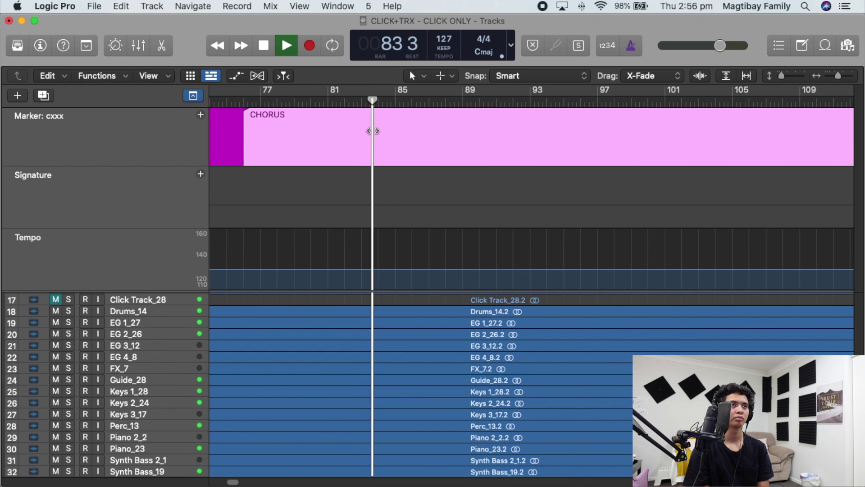
key("space")
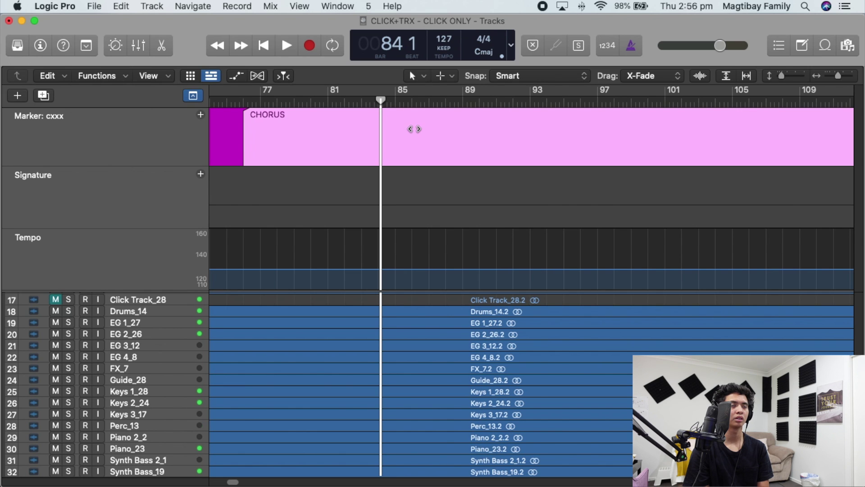
key("space")
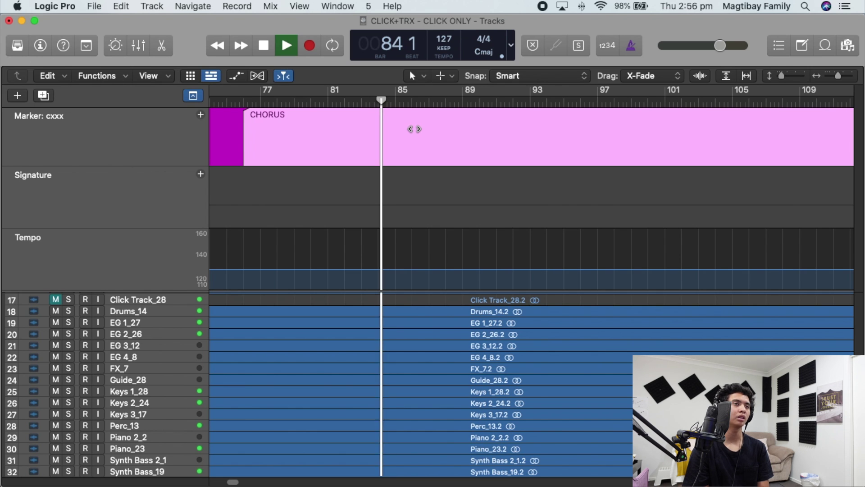
left_click(850, 78)
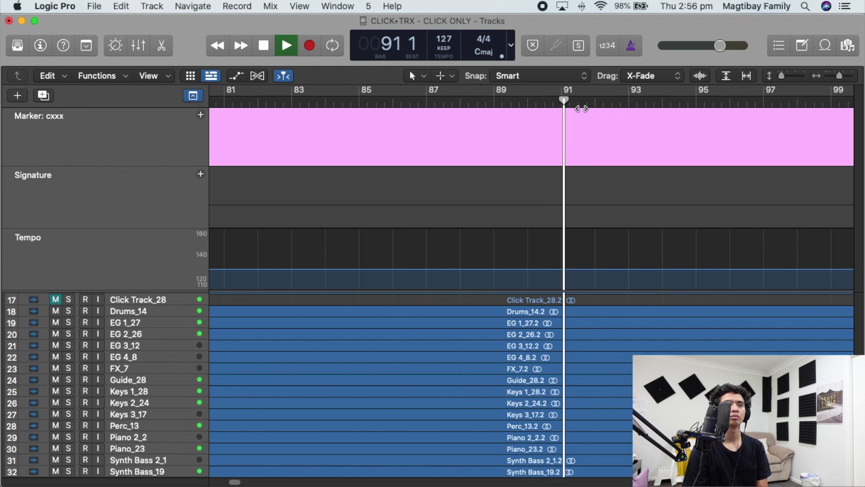
key("space")
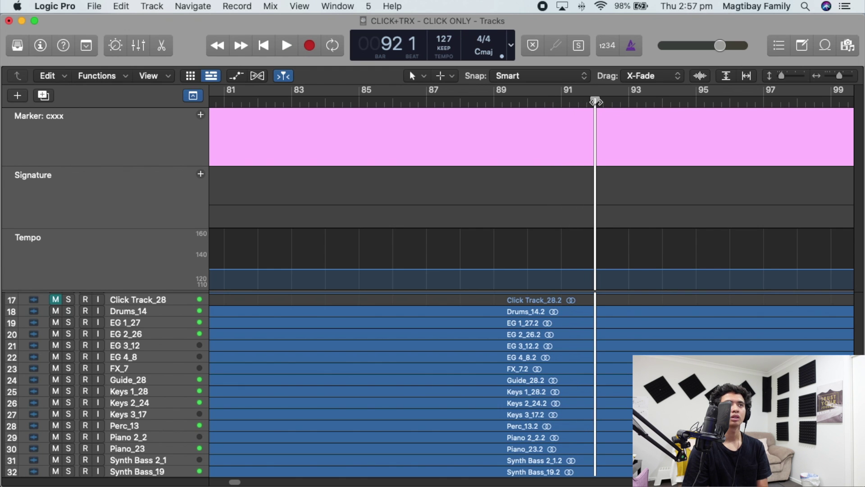
key("alt+apostrophe")
double_click(609, 124)
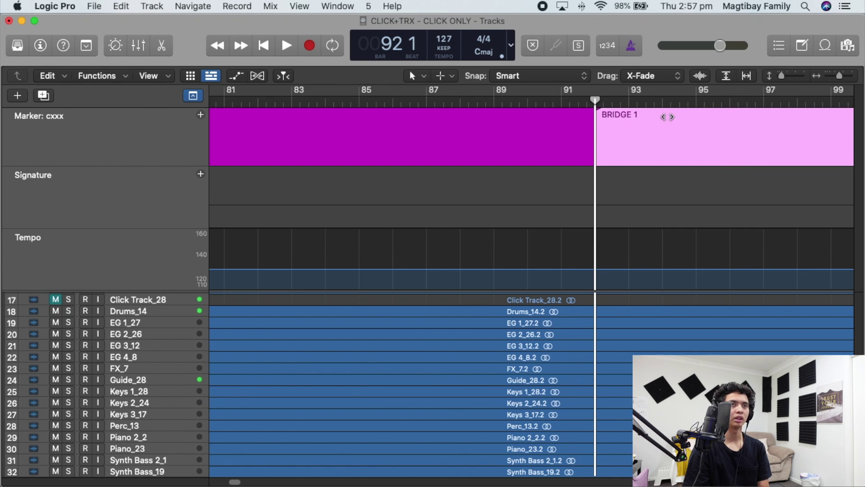
Loop playback of the CHORUS section starting at bar 76 in cycle mode and mute the Guide_28 track.
key("c")
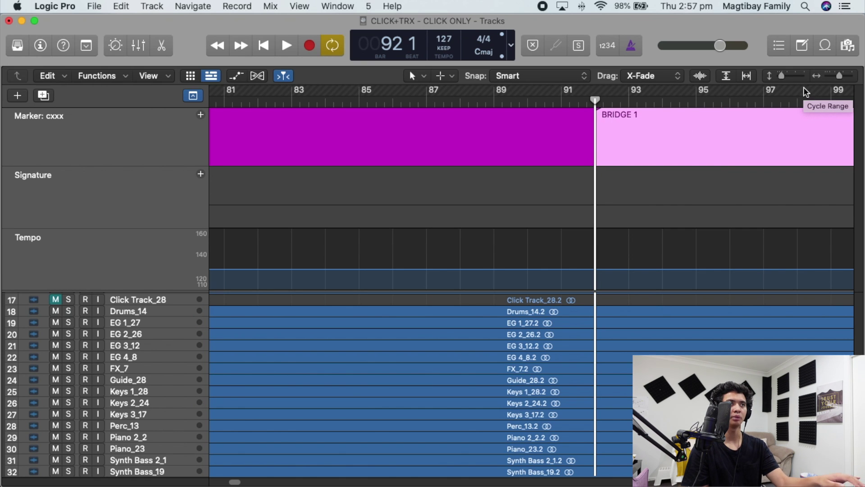
key("super+u")
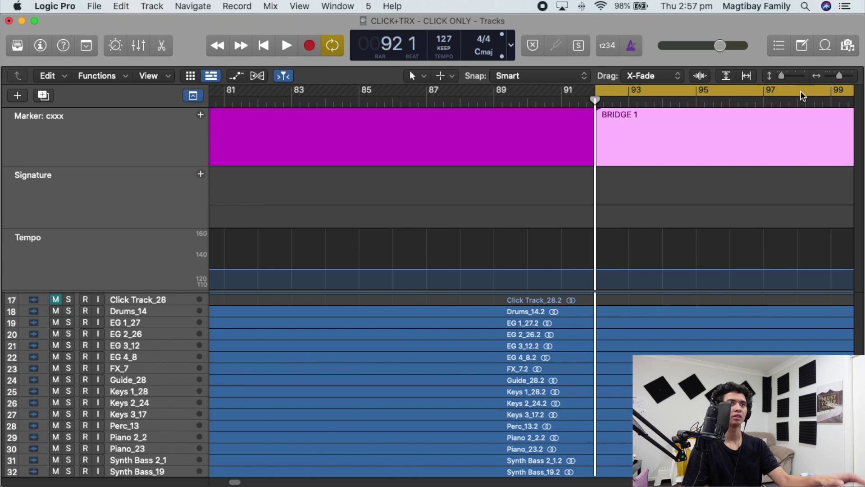
key("space")
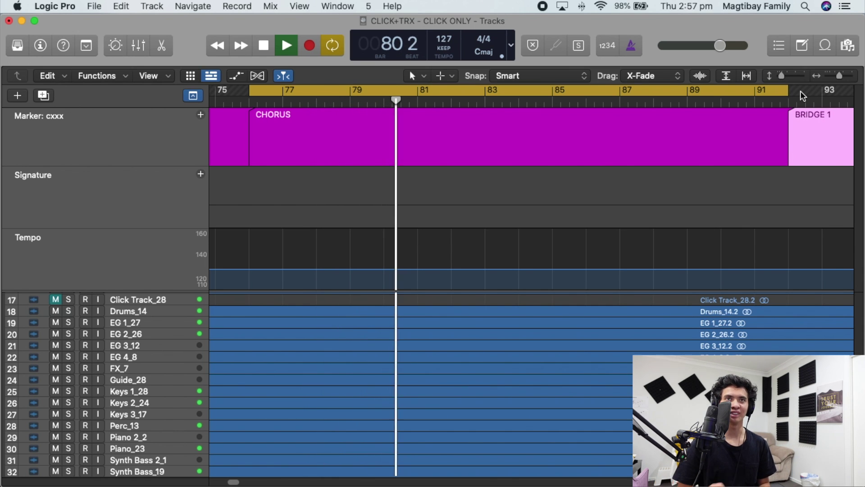
left_click_drag(839, 75, 835, 72)
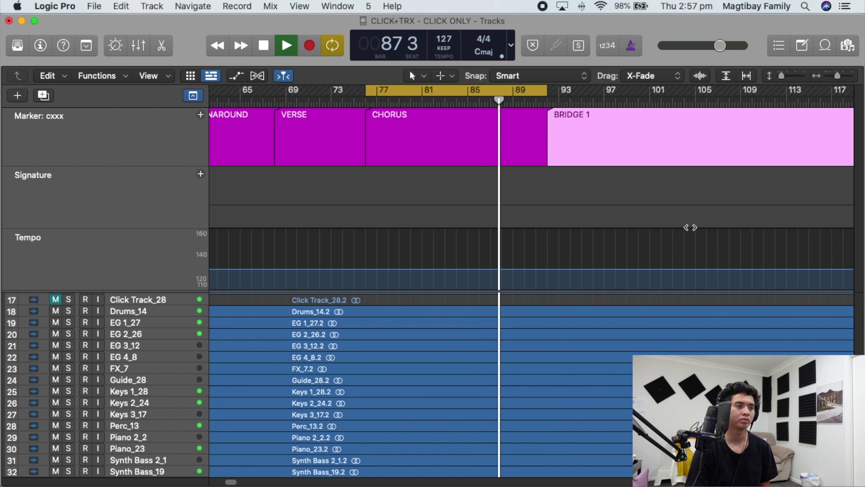
left_click(55, 380)
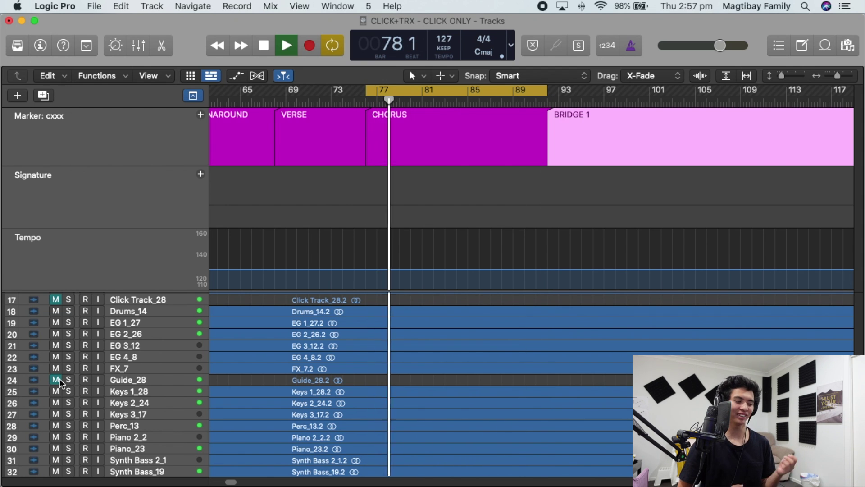
key("c")
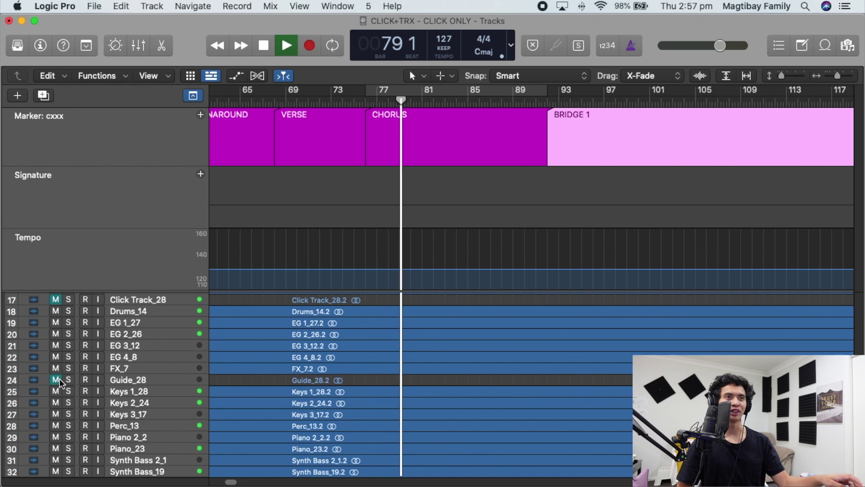
Start cycle playback of the BRIDGE 1 section from bar 92, and switch cycle mode off during playback.
key("c")
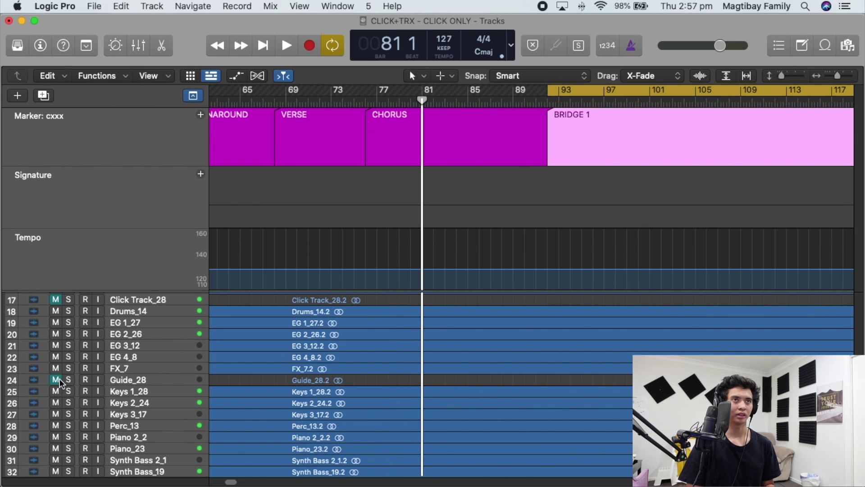
key("space")
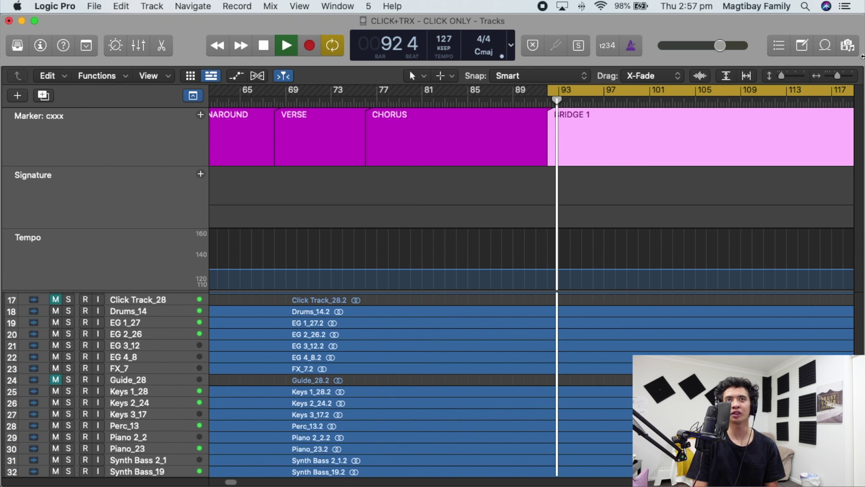
left_click(851, 77)
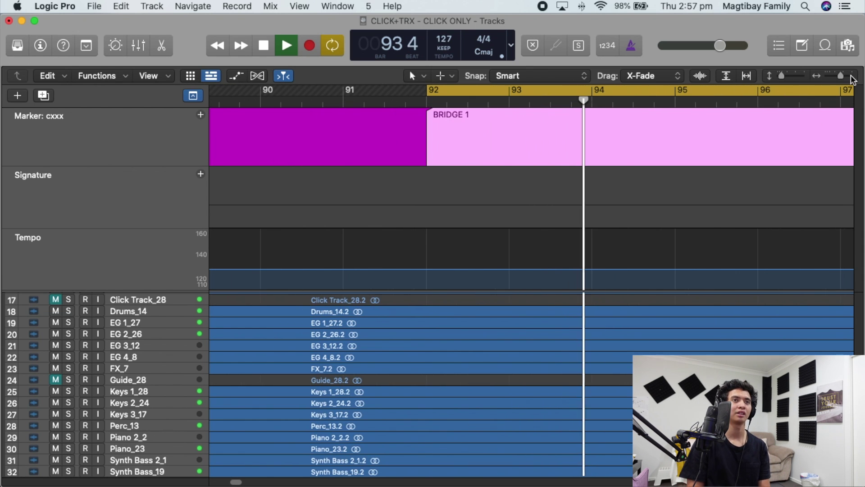
left_click(839, 75)
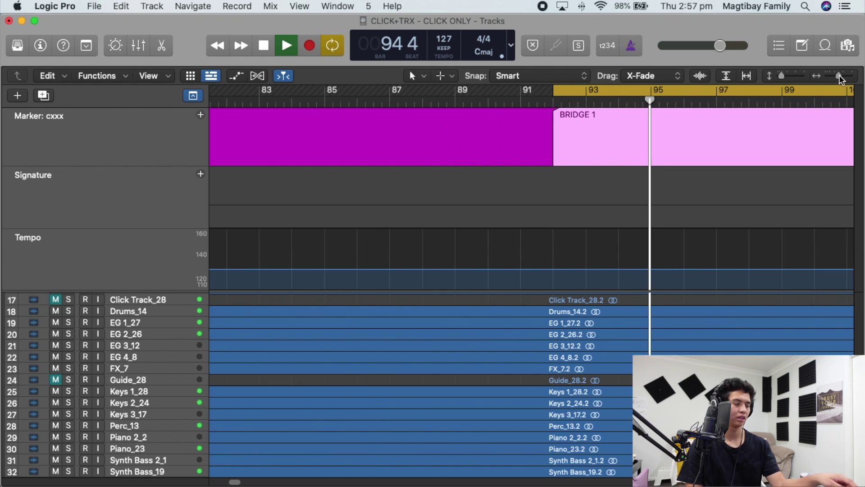
key("c")
Unmute the Guide_28 track and add a marker named BRIDGE 2 at bar 100.
left_click_drag(238, 481, 240, 481)
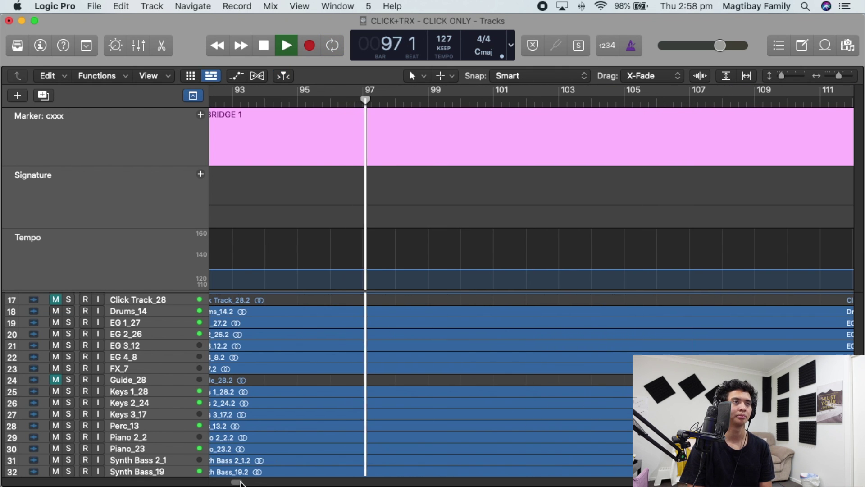
left_click(55, 379)
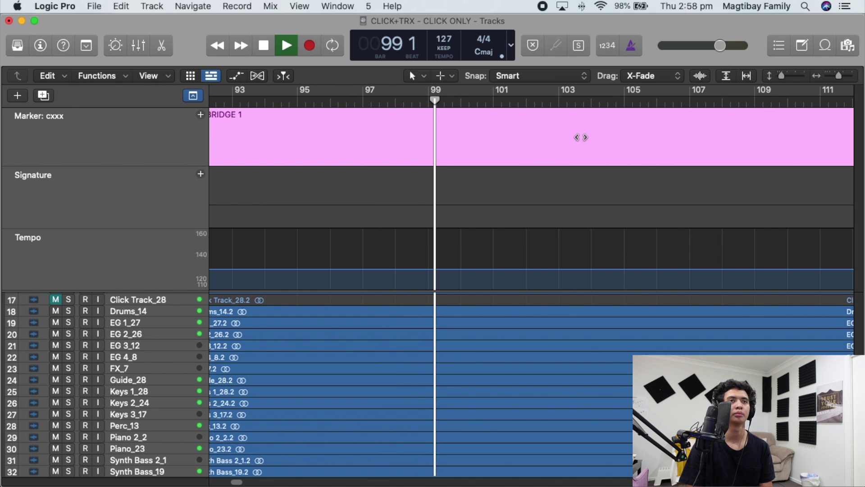
key("space")
left_click_drag(457, 101, 461, 102)
key("alt+apostrophe")
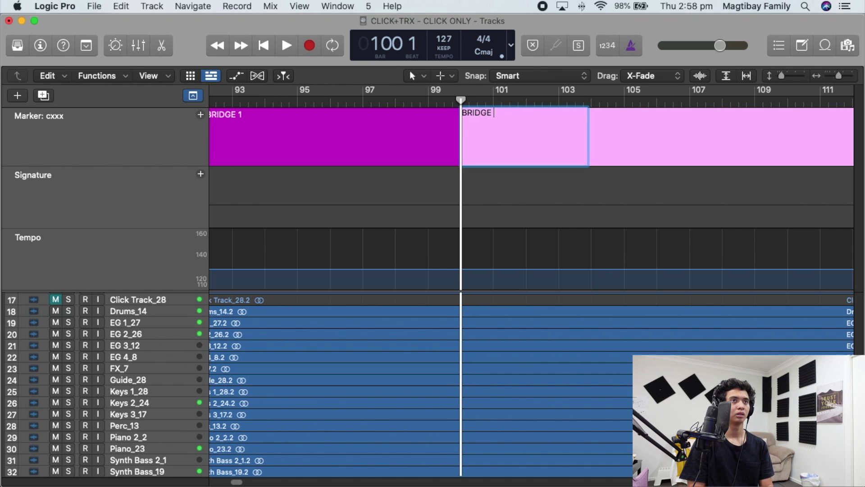
Play through the BRIDGE 2 section from bar 100 and add a marker named AY OH at bar 108.
key("space")
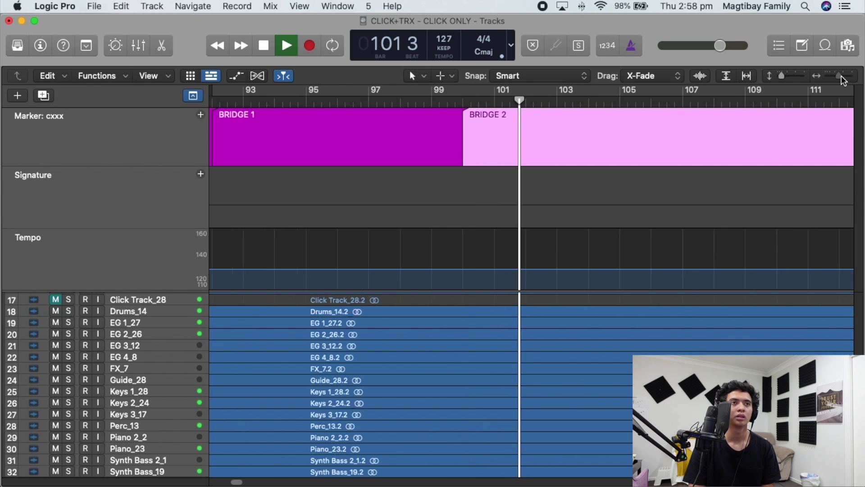
left_click_drag(842, 75, 840, 75)
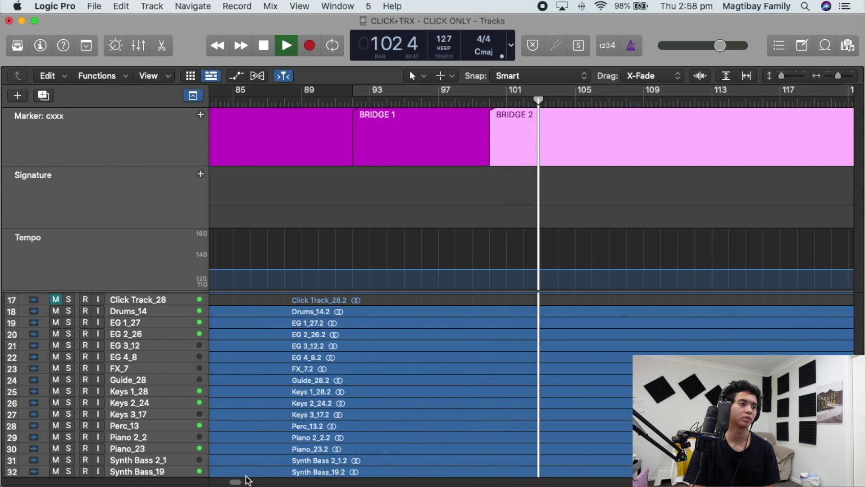
left_click_drag(232, 481, 237, 481)
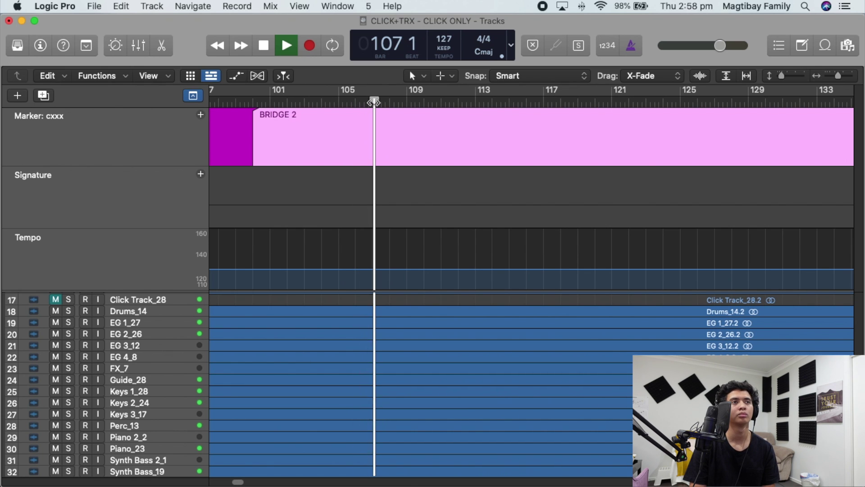
key("space")
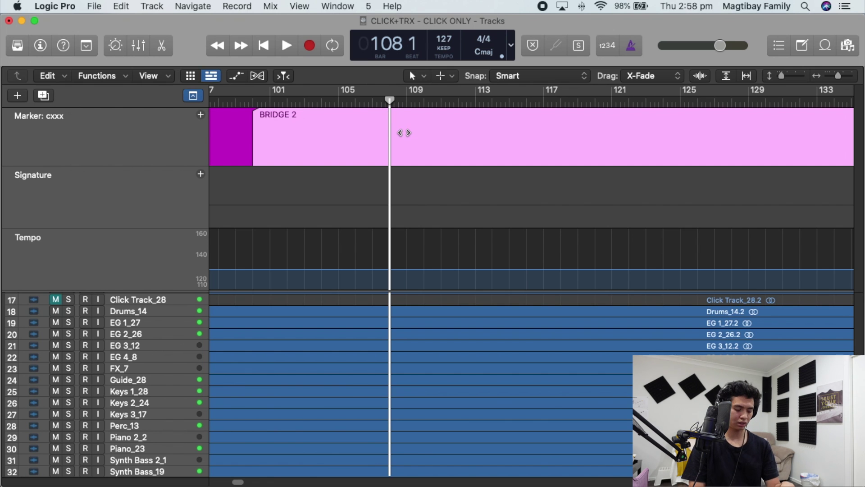
key("alt+apostrophe")
key("a")
key("y")
key("y")
key("a")
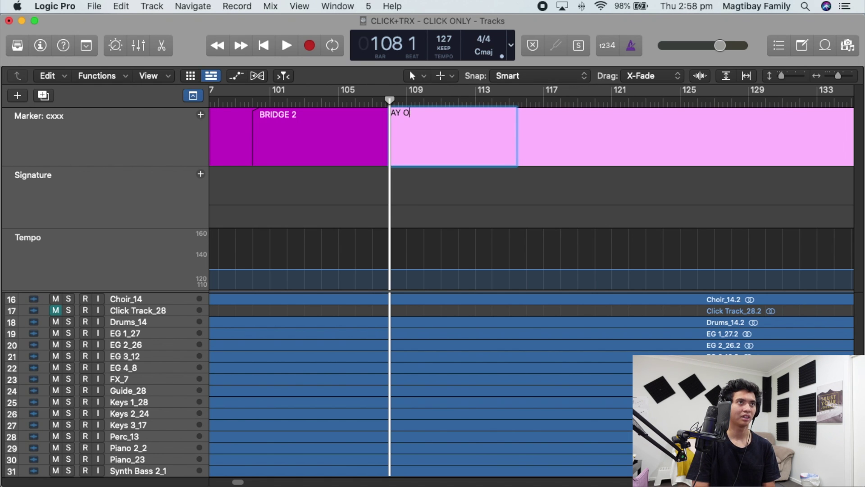
type("H")
key("Return")
Play through the AY OH section from bar 108 and add a marker named CHORUS CLICK at bar 124.
key("space")
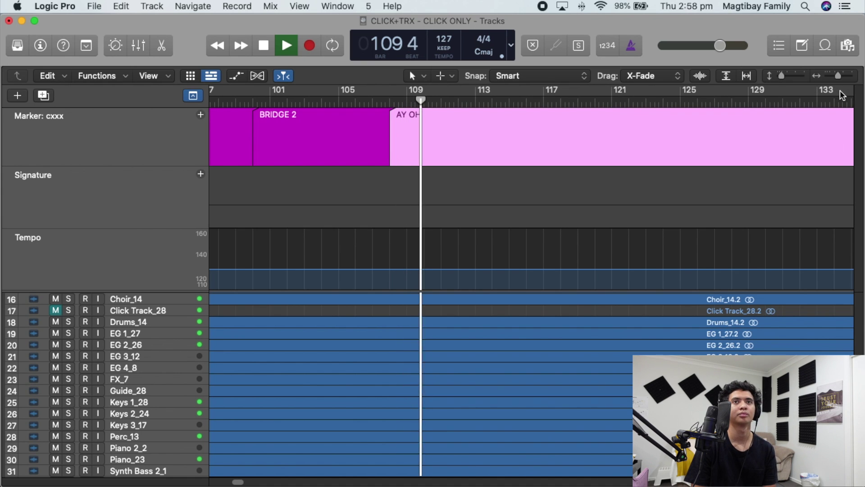
left_click(844, 76)
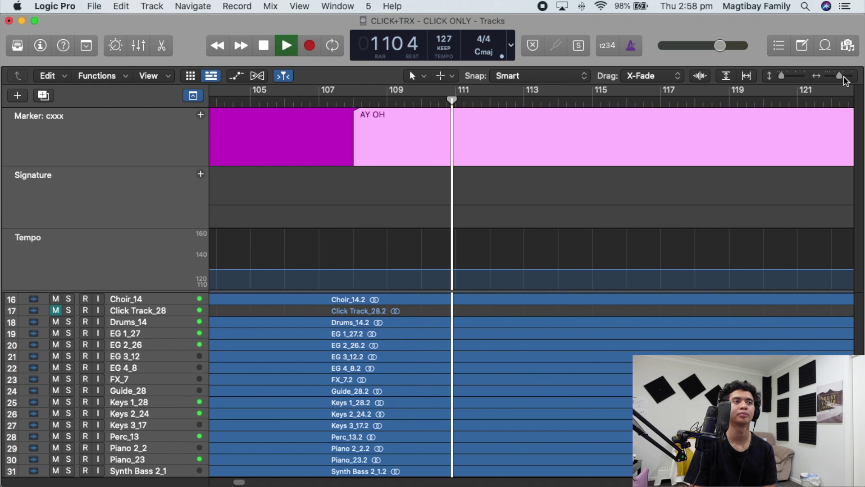
left_click_drag(844, 77, 839, 76)
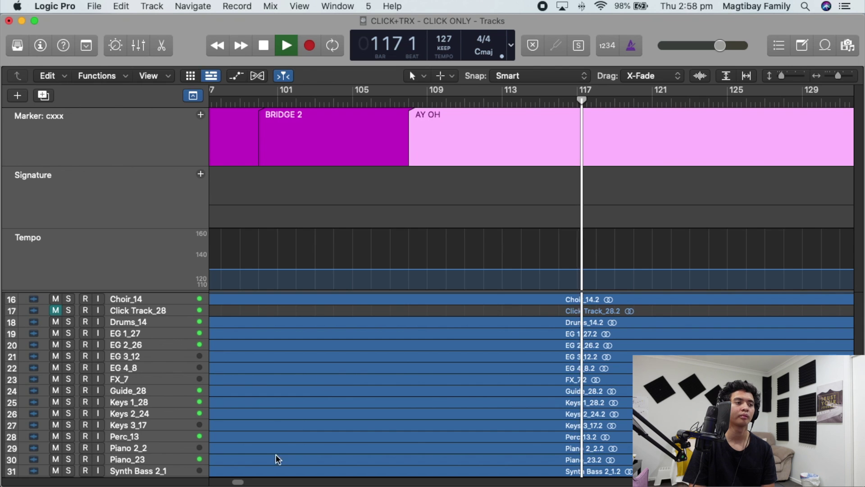
left_click_drag(237, 482, 241, 483)
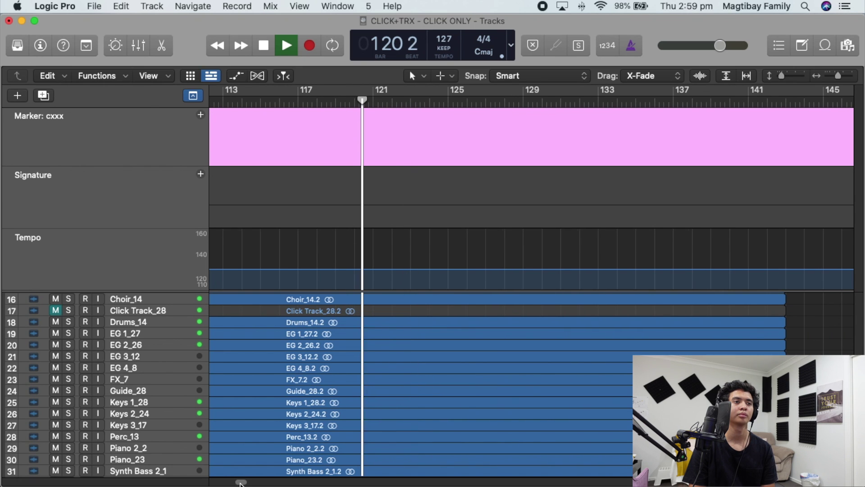
scroll(451, 324, "up", 10)
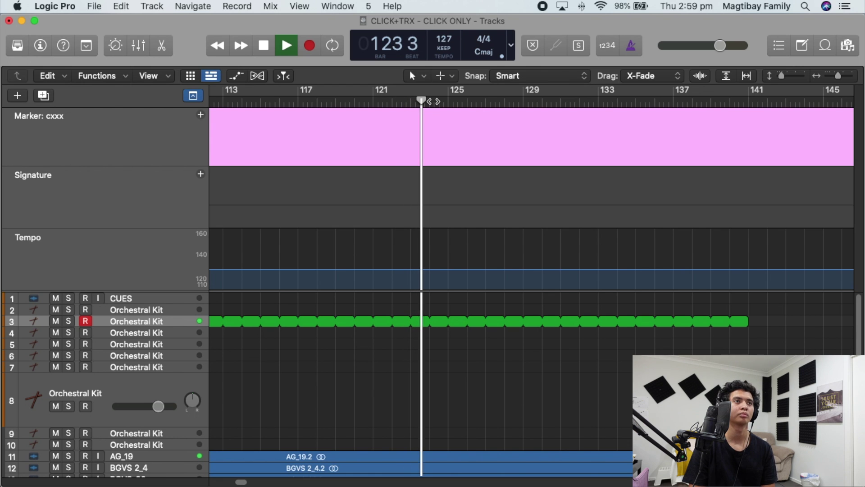
key("space")
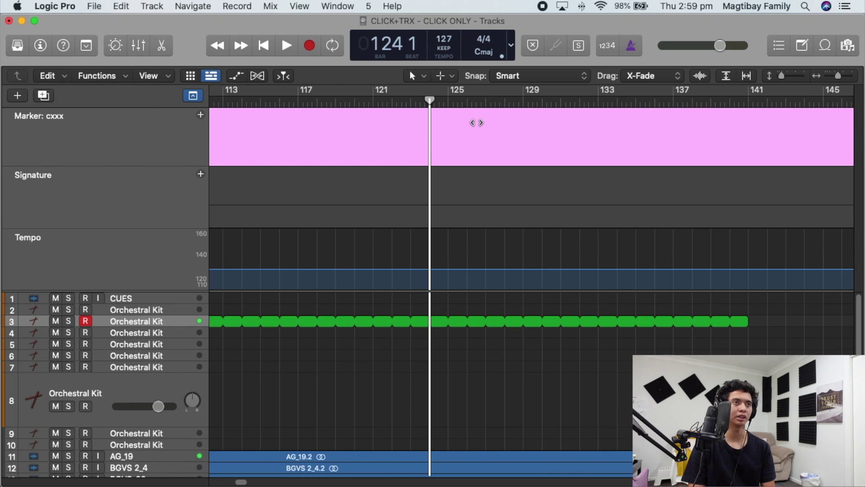
key("alt+apostrophe")
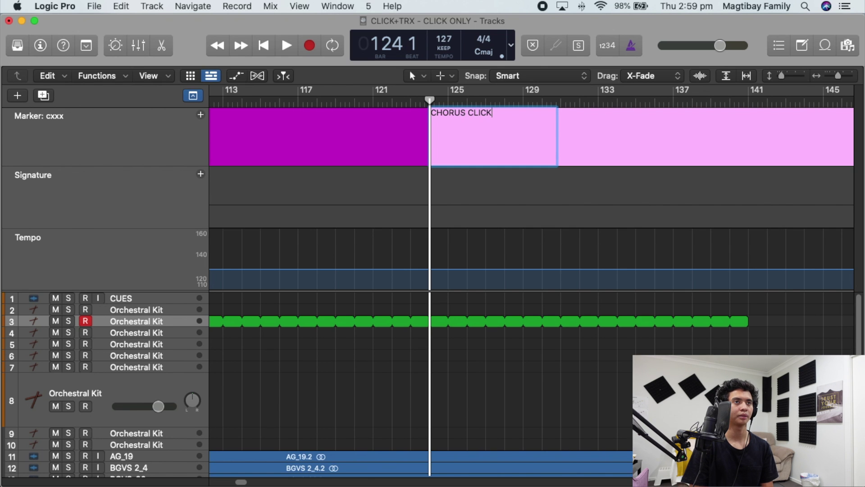
key("Return")
Split the song's audio regions at bar 124 on all stem tracks and delete the portions after it.
scroll(568, 400, "down", 10)
mouse_move(606, 460)
left_mouse_down()
mouse_move(471, 329)
mouse_move(442, 206)
mouse_move(448, 185)
mouse_move(454, 367)
mouse_move(442, 401)
left_mouse_up()
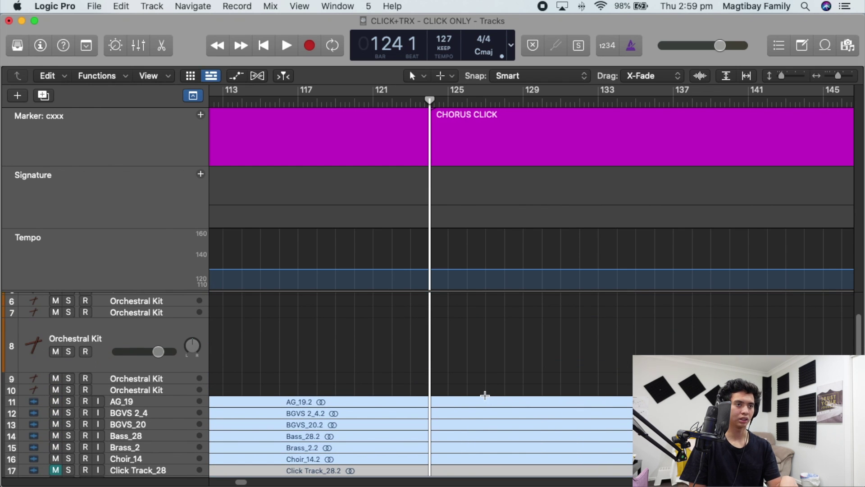
scroll(491, 383, "down", 10)
scroll(514, 434, "up", 12)
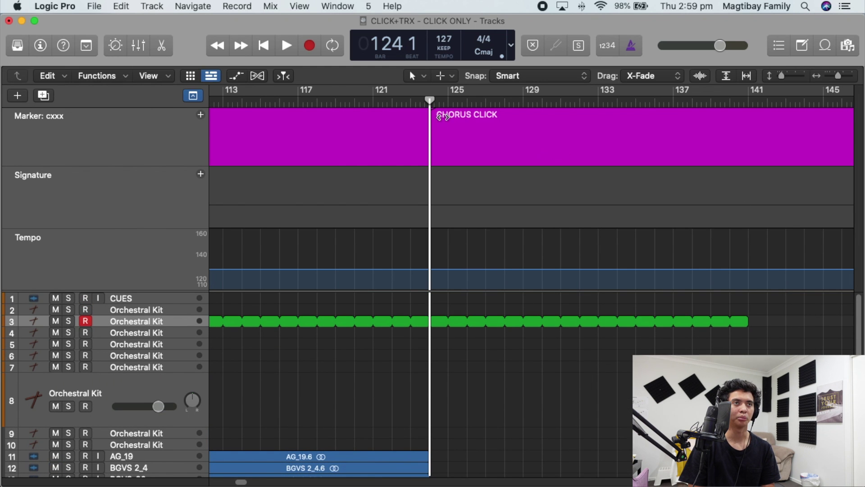
Play the first bar of CHORUS CLICK and add an unnamed marker at bar 125.
left_click(844, 79)
key("space")
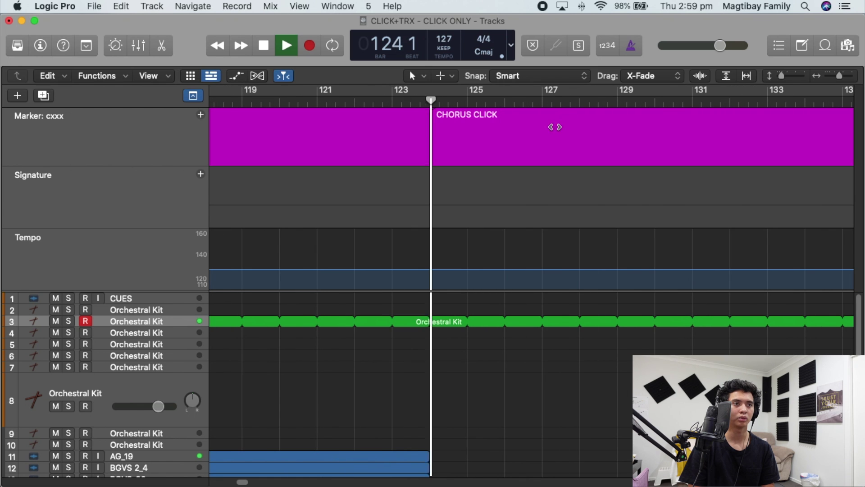
key("space")
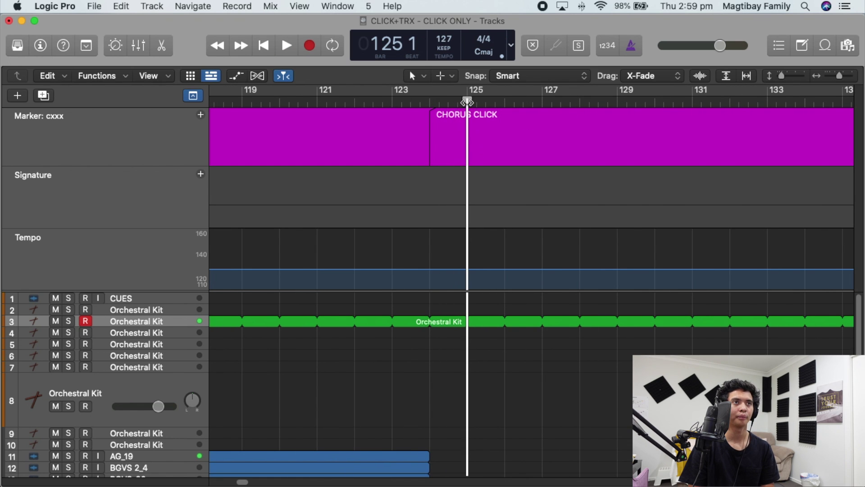
left_click(480, 138)
key("alt+apostrophe")
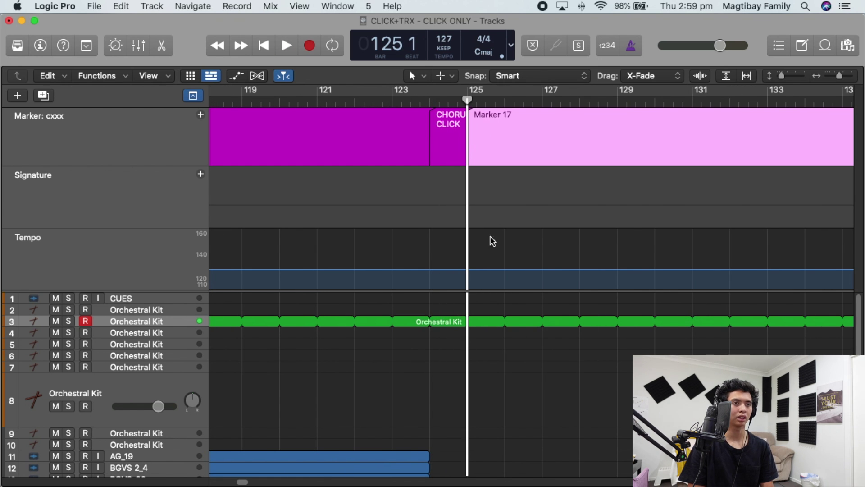
Shorten the looped click region on the Orchestral Kit track 3 so it ends at bar 125.
left_click(504, 322)
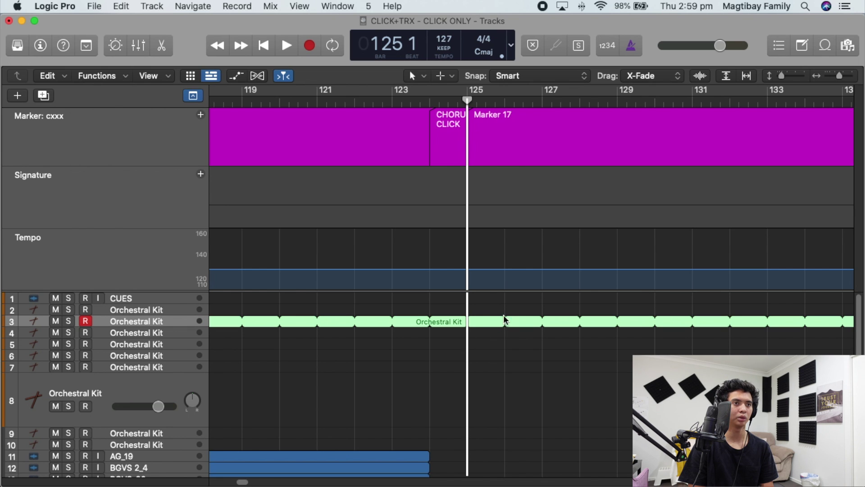
key("super+equal")
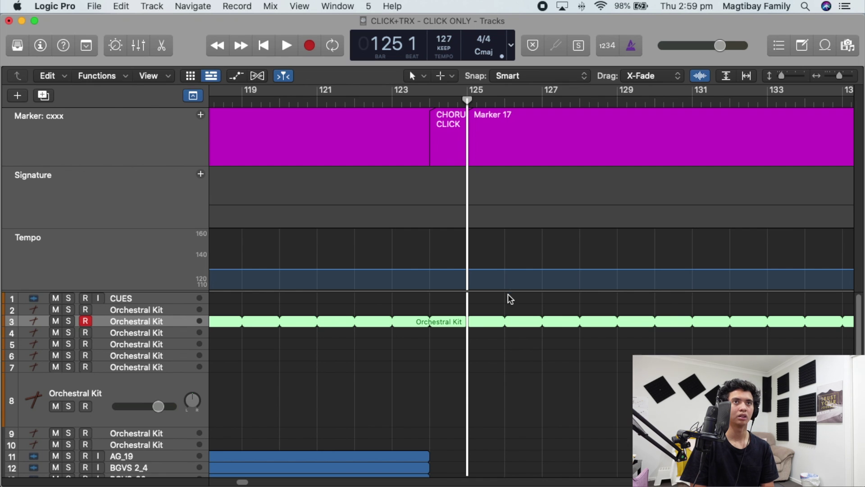
left_click(846, 78)
left_click(846, 77)
left_click(801, 77)
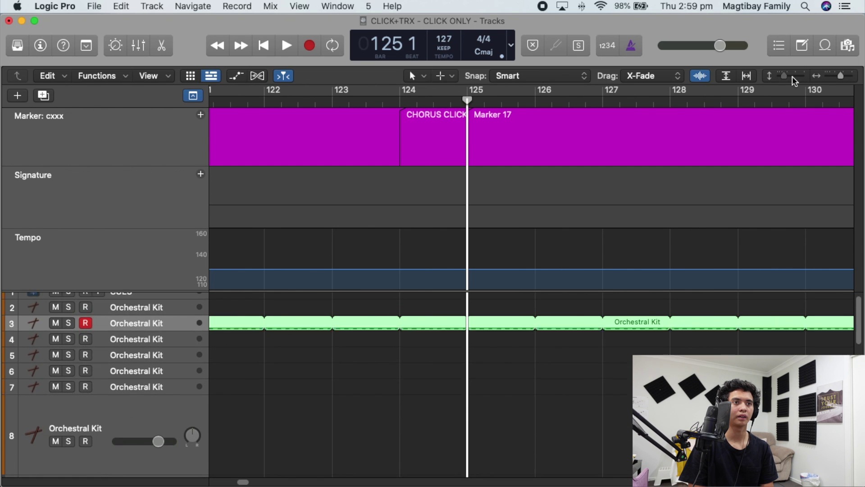
left_click_drag(531, 322, 468, 337)
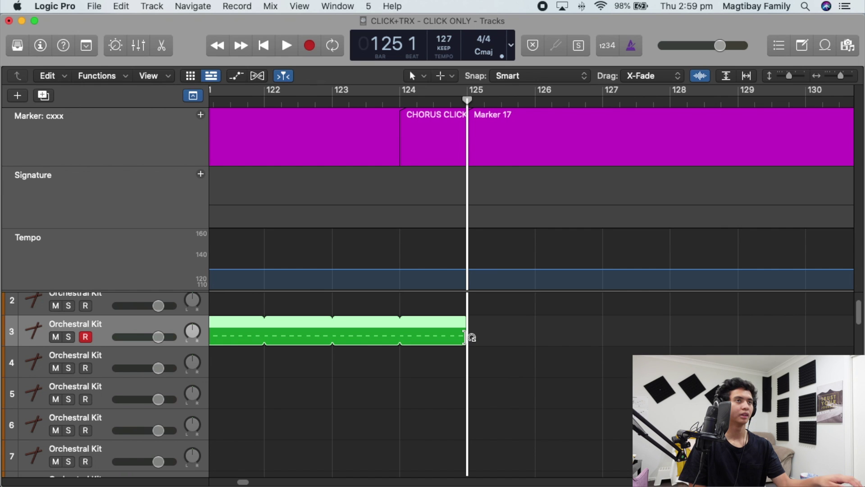
Set the cycle range to the CHORUS CLICK marker at bar 124 and play it in a loop.
key("c")
key("ctrl+super+Right")
key("ctrl+super+Right")
key("ctrl+super+Right")
key("ctrl+super+Left")
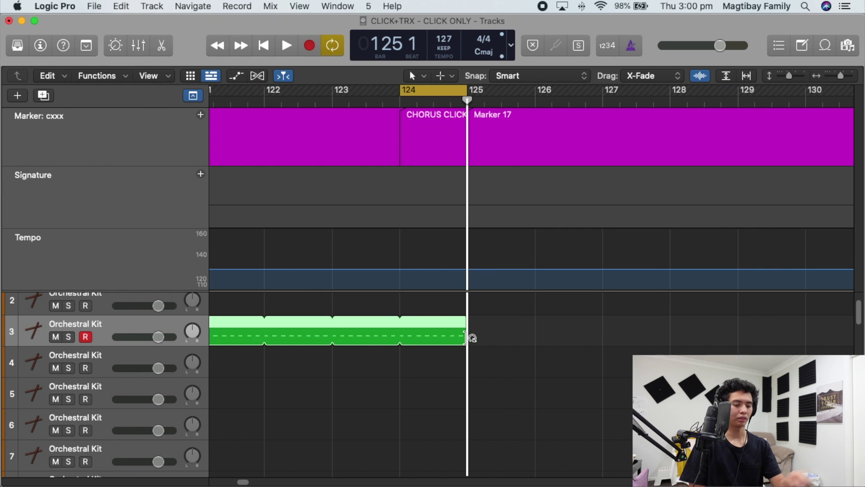
key("space")
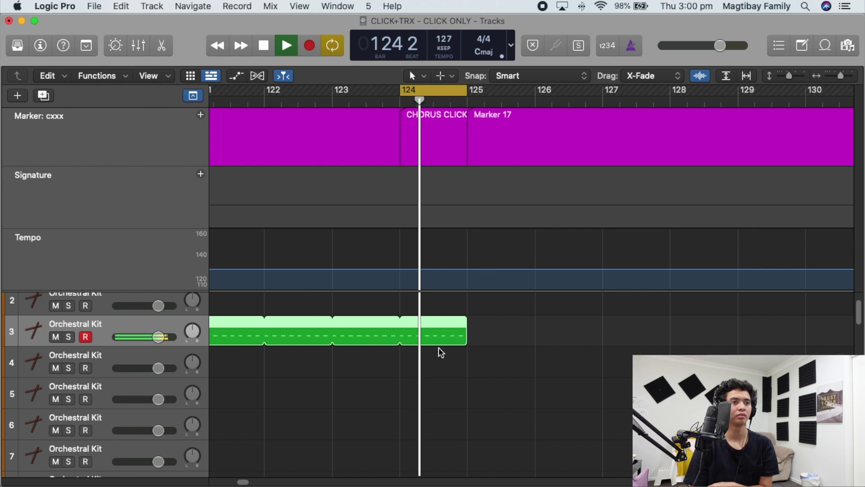
scroll(443, 347, "down", 3)
scroll(446, 346, "up", 4)
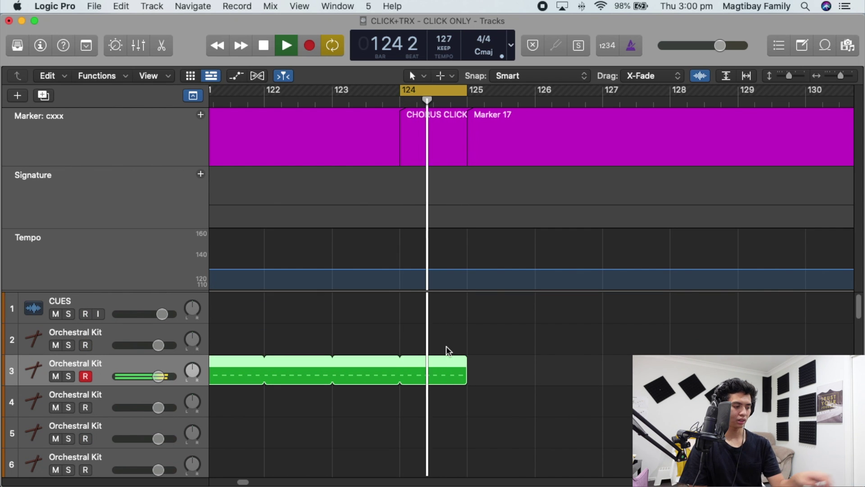
key("space")
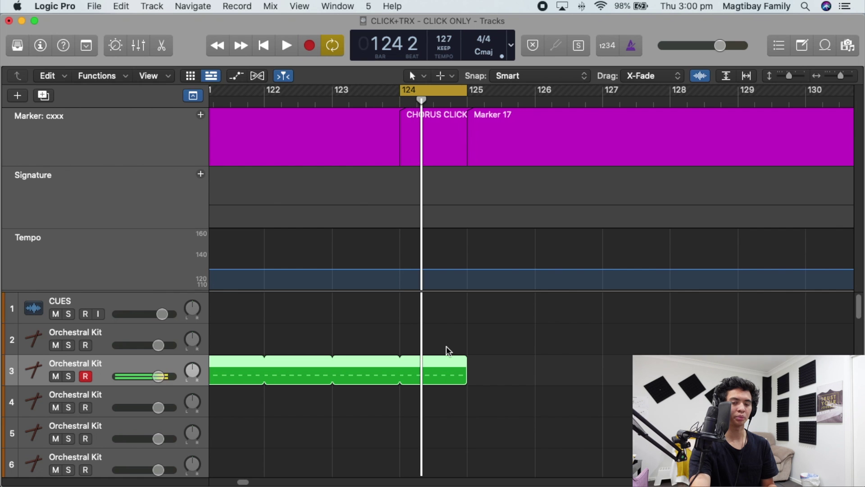
Play from bar 122 into CHORUS CLICK, switch cycle mode on during playback, and switch it off after stopping.
key("c")
left_click(263, 101)
key("space")
key("c")
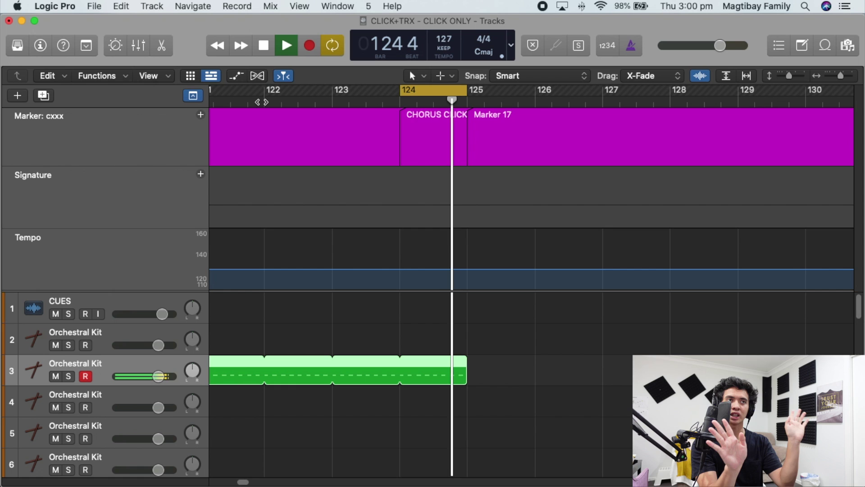
key("space")
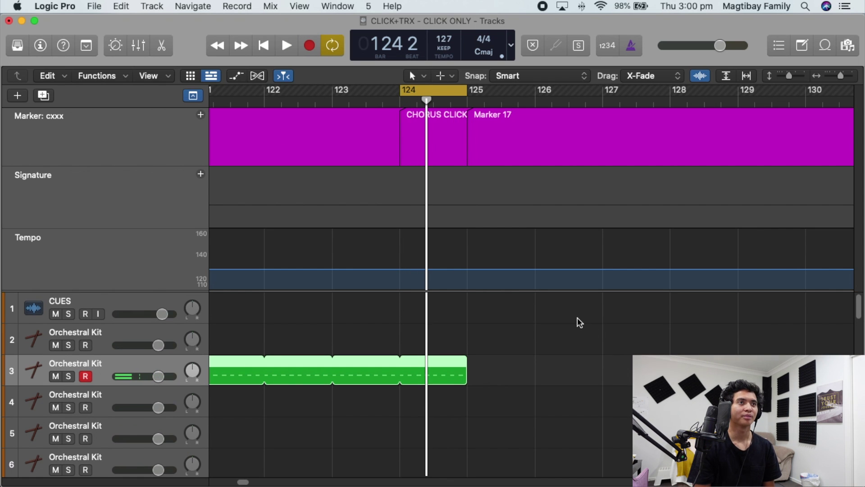
key("c")
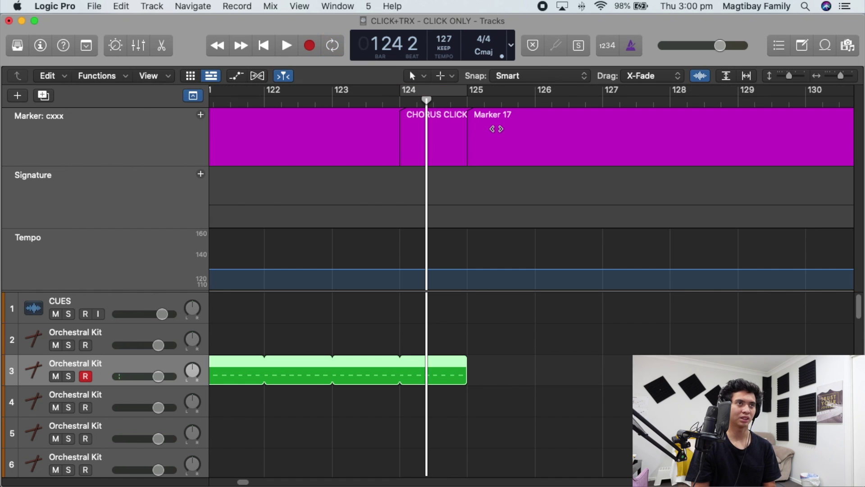
Add unnamed one-bar section markers at bars 126, 127 and 128.
left_click(482, 103)
left_click_drag(483, 101, 468, 102)
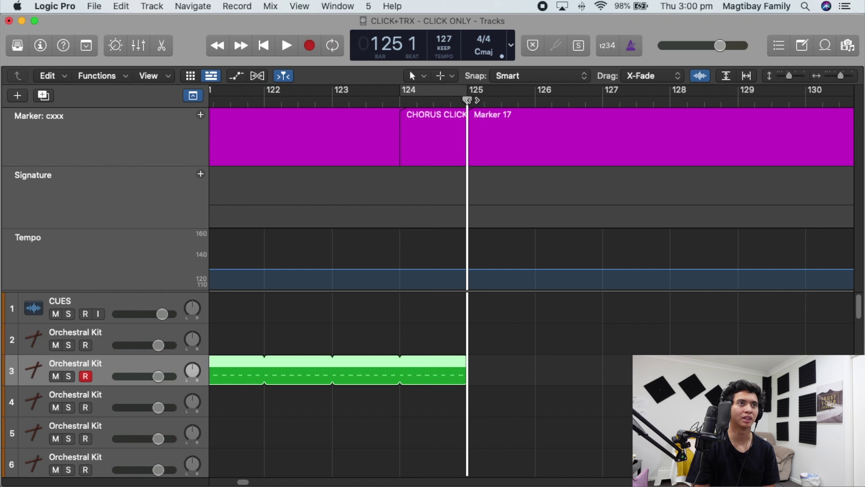
left_click(488, 123)
left_click(535, 102)
key("alt+apostrophe")
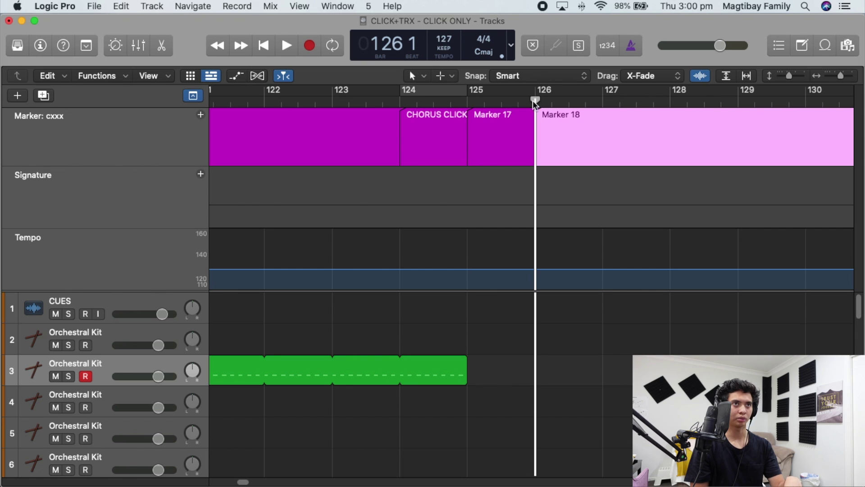
left_click(603, 102)
key("alt+apostrophe")
left_click(671, 102)
key("alt+apostrophe")
Color the marker at bar 125 turquoise, the marker at bar 126 red and the marker at bar 127 green.
left_click(499, 143)
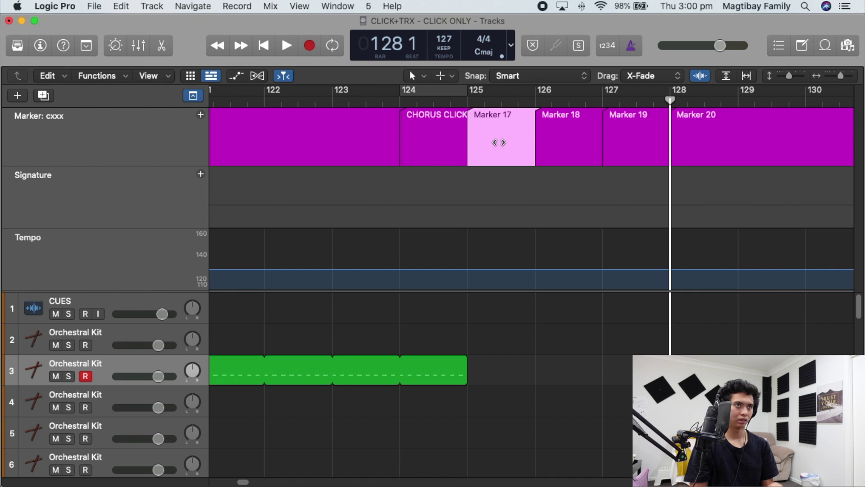
key("alt+c")
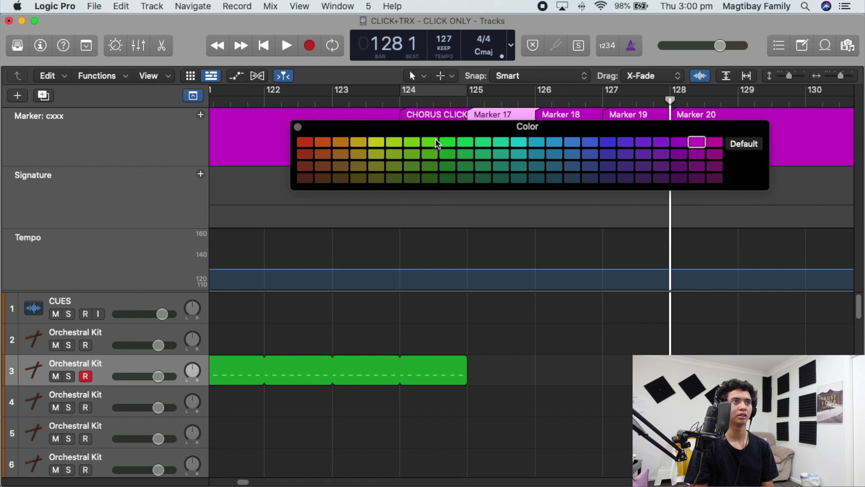
left_click(519, 142)
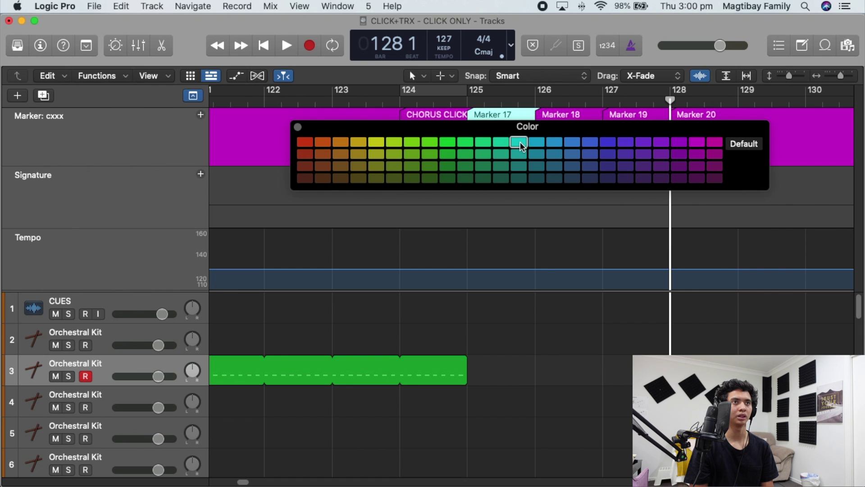
left_click(562, 115)
left_click(310, 143)
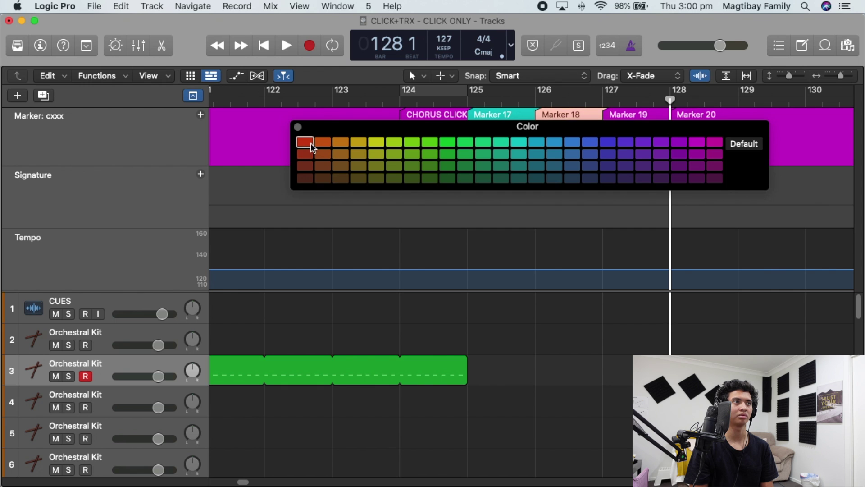
left_click(623, 116)
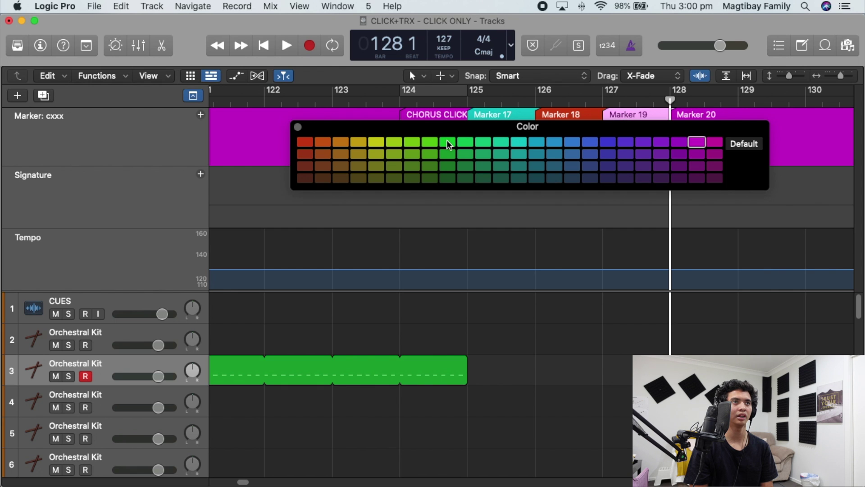
left_click(431, 143)
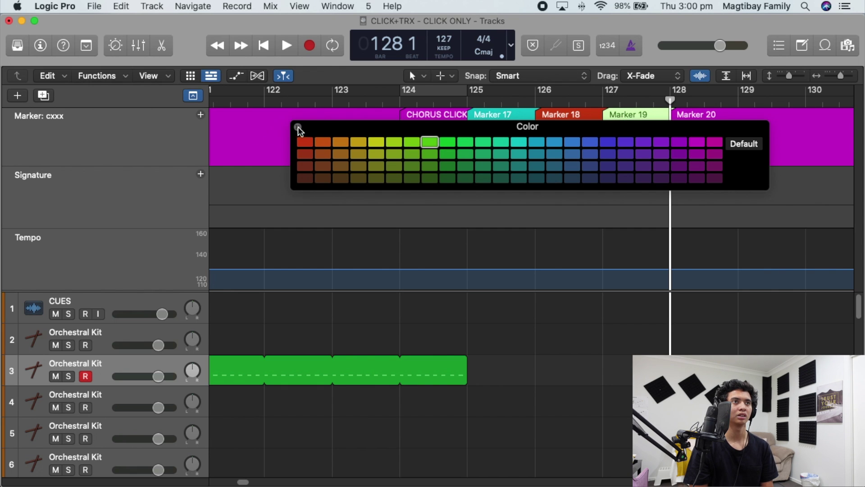
left_click(298, 128)
Switch to Chrome, check the Sunday Set playlist, and search MultiTracks for "SHOW me your" to open the Show Me Your Face song page.
double_click(487, 118)
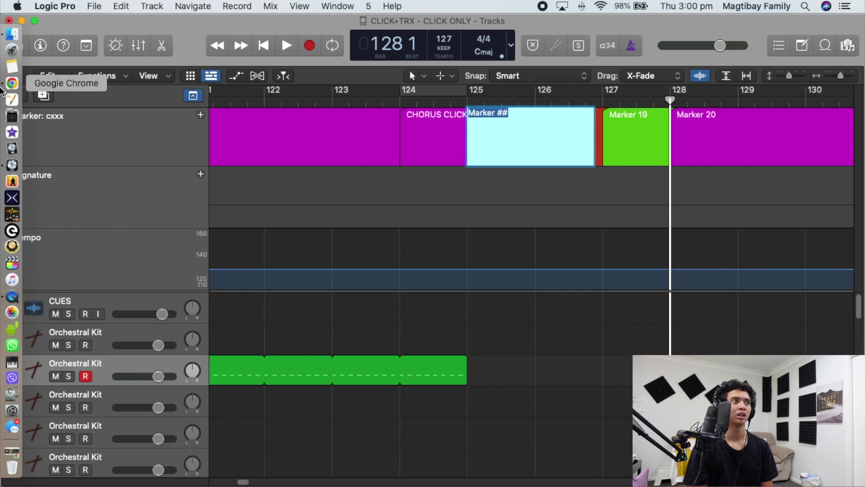
left_click(2, 86)
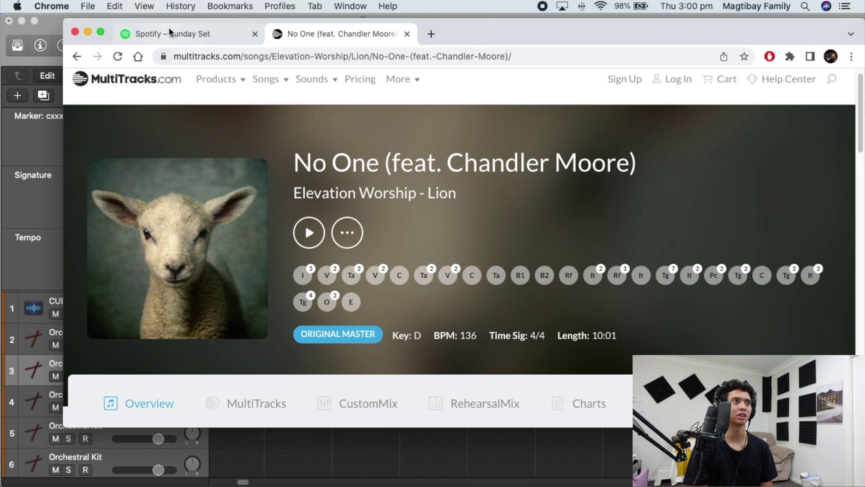
left_click(169, 32)
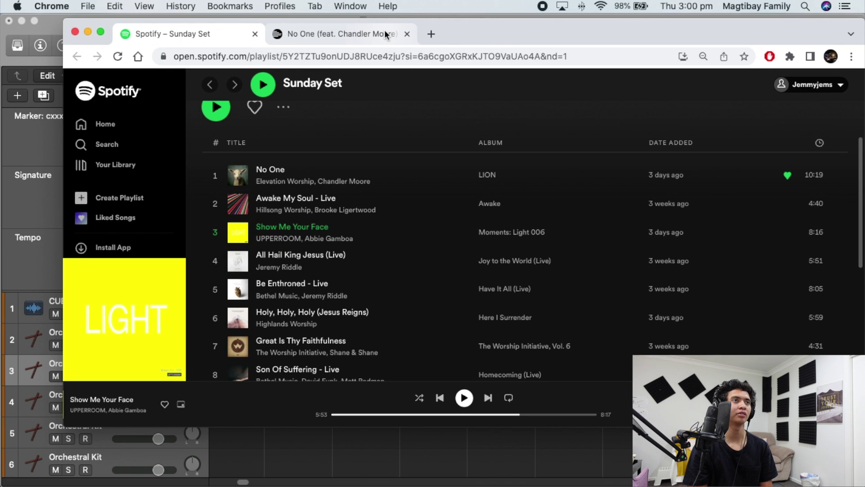
left_click(385, 34)
left_click(838, 87)
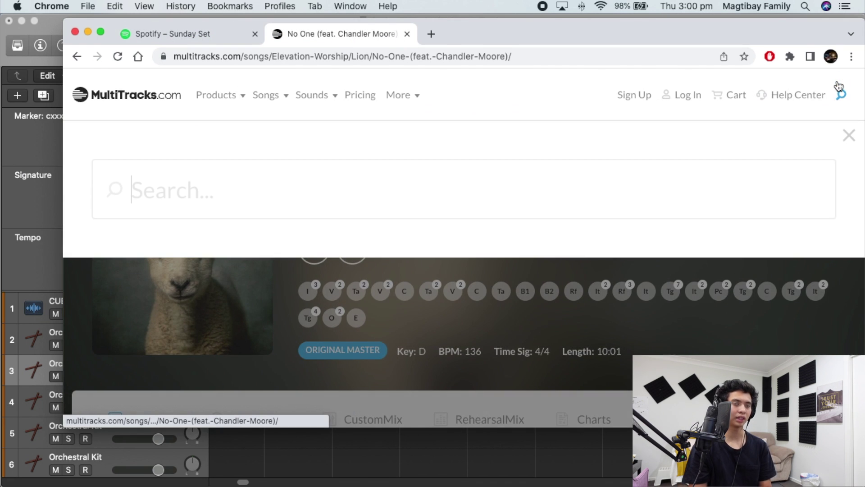
type("SHOW m")
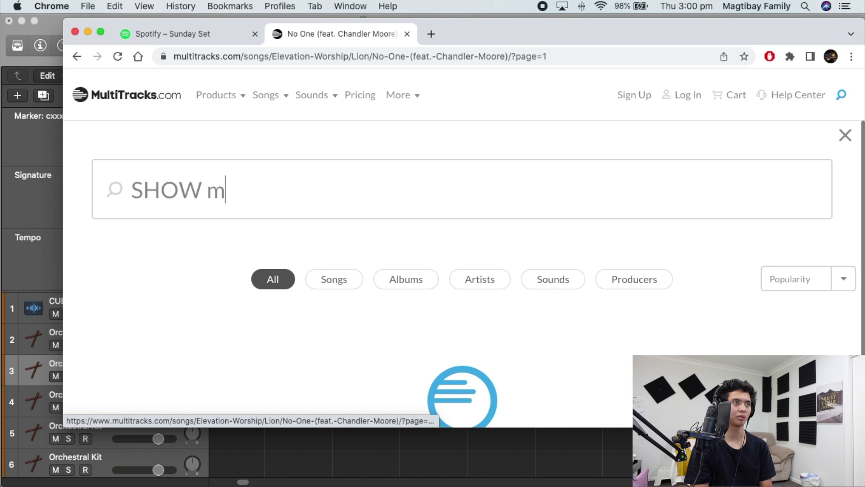
type("e your")
left_click(161, 370)
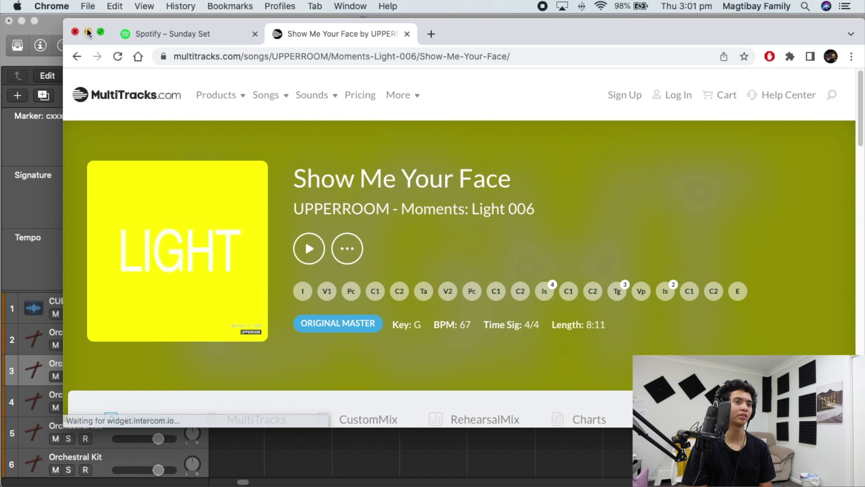
left_click(88, 32)
Name the turquoise marker at bar 125 SHOW ME YOUR FACE.
left_click(529, 129)
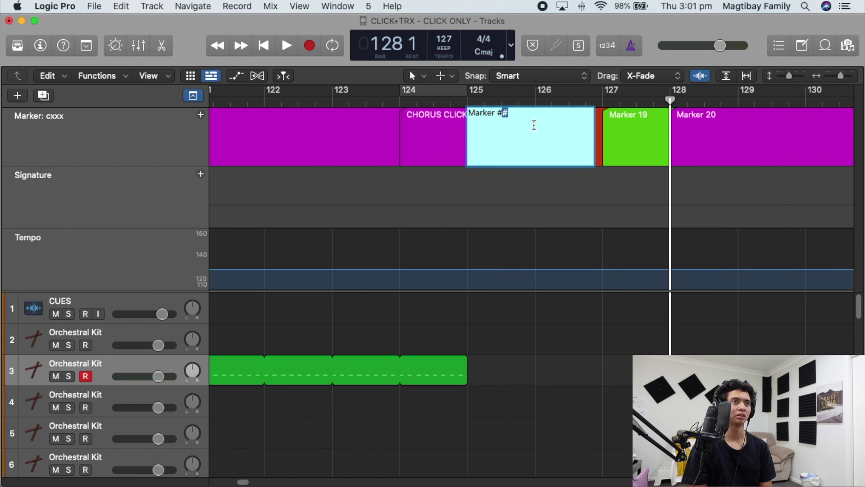
type("SHOW ME YOUR FACE")
key("Return")
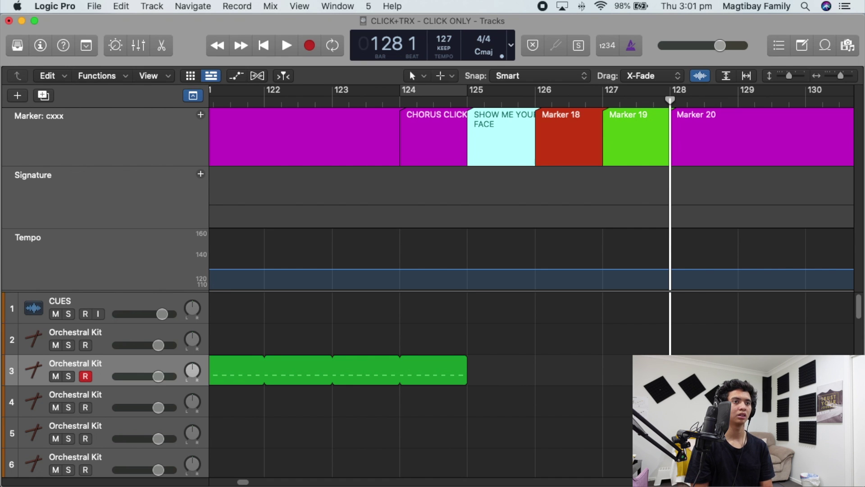
Copy the click region from Orchestral Kit track 3 to track 4 at bar 125 and shorten it to end at bar 126.
left_click(374, 373)
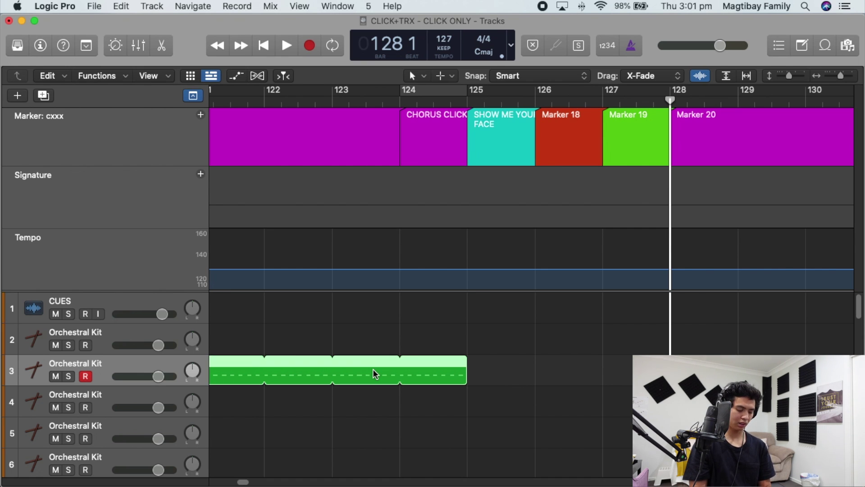
left_click(98, 396)
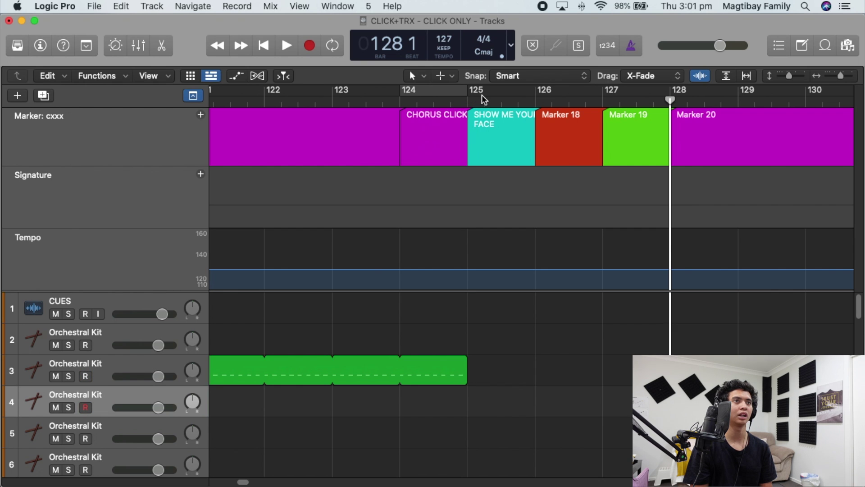
left_click(468, 100)
scroll(500, 458, "down", 2)
key("super+v")
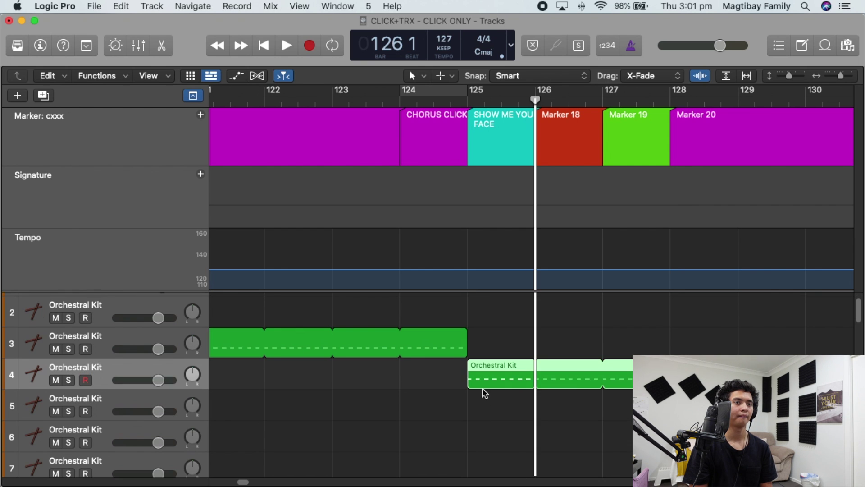
left_click_drag(537, 359, 535, 361)
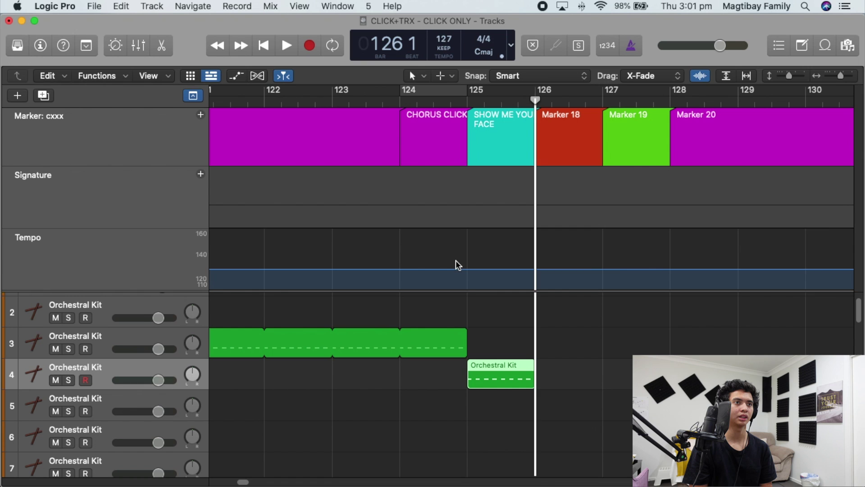
Add a tempo change at bar 125 and set it to 67 BPM.
left_click(468, 269)
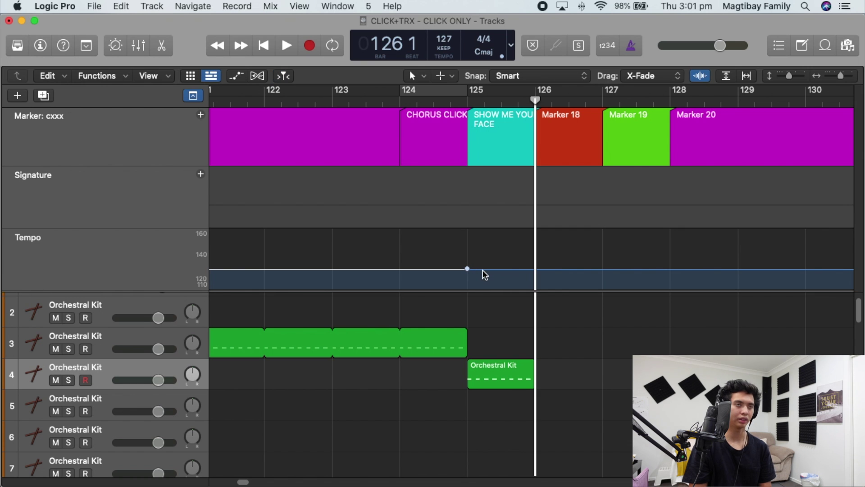
left_click(468, 103)
key("d")
double_click(682, 177)
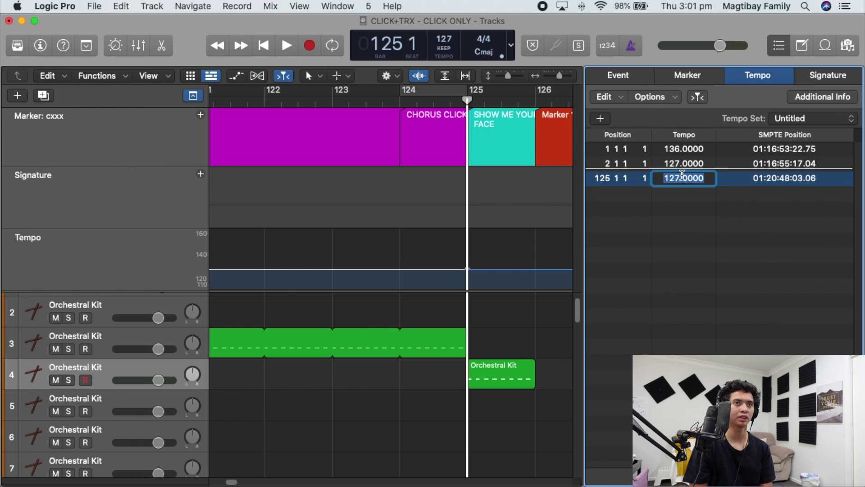
type("67")
key("Return")
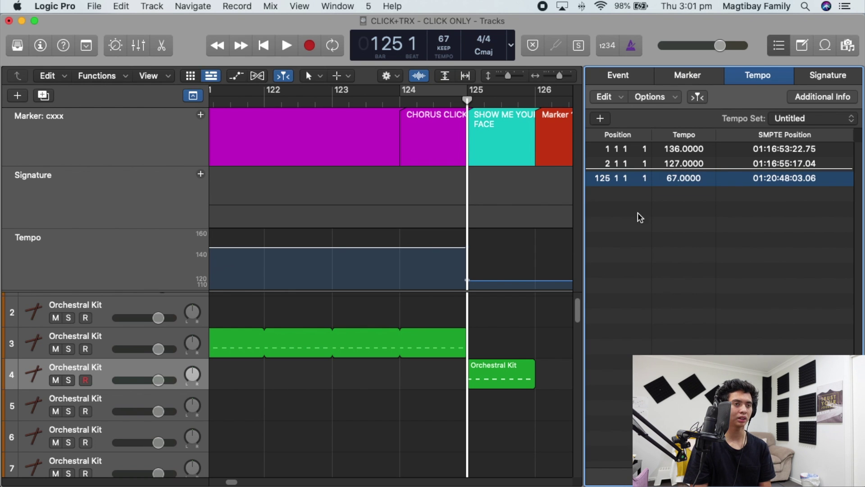
Play the SHOW ME YOUR FACE bar in a loop, stop playback, and set the cycle range to bar 126.
left_click(546, 427)
key("c")
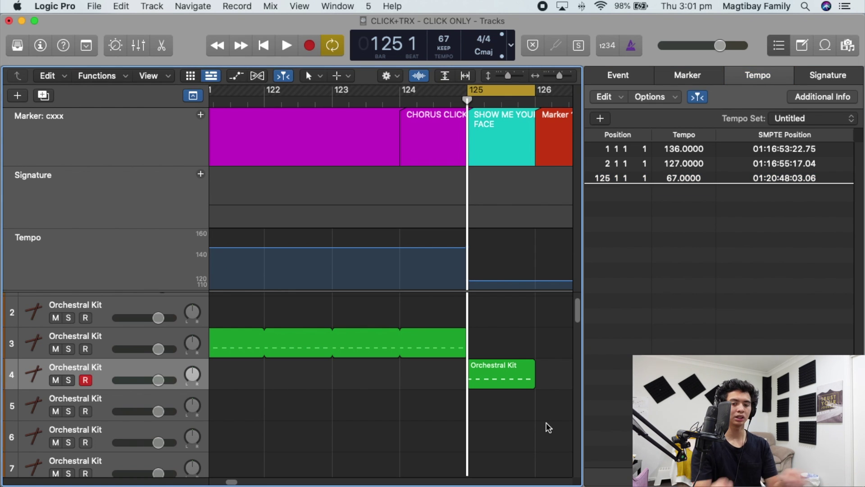
key("space")
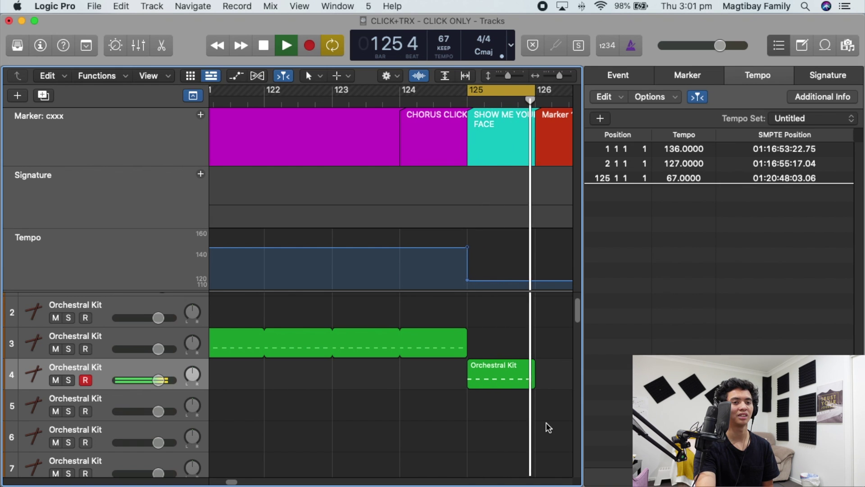
key("space")
key("c")
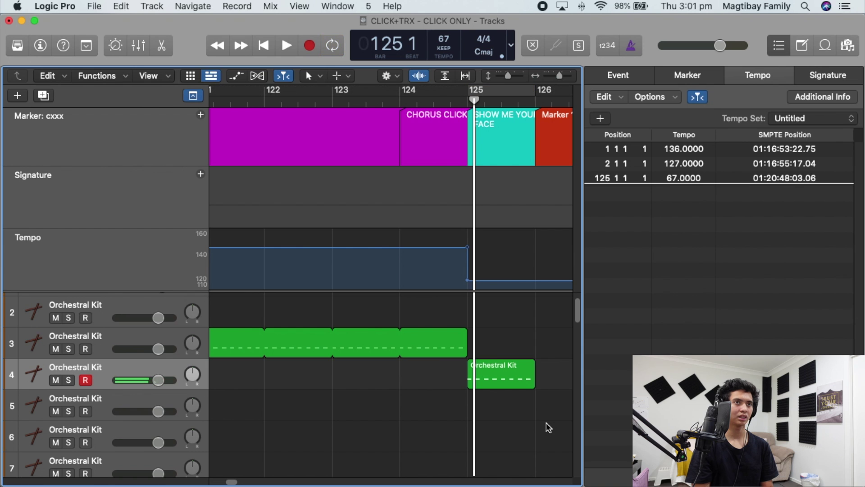
key("c")
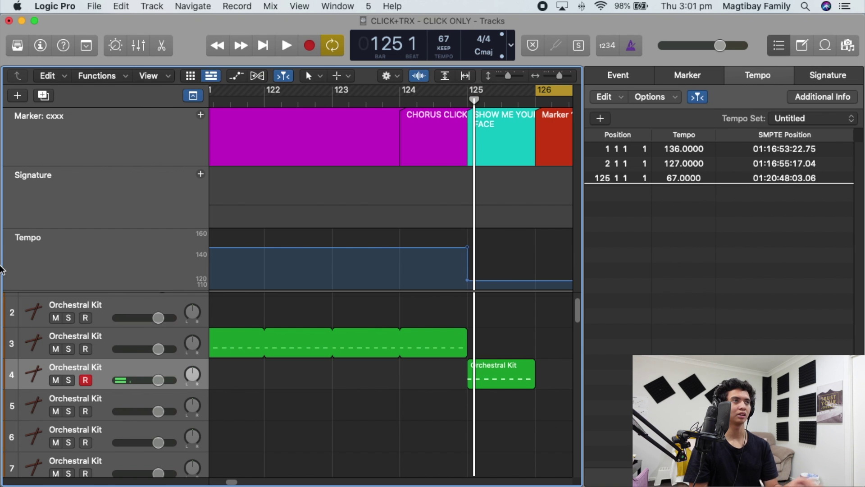
Switch to Chrome, check the Sunday Set playlist, and search MultiTracks for "ALL HAIL" to open the Bethel Music All Hail King Jesus page.
mouse_move(9, 261)
left_click(12, 86)
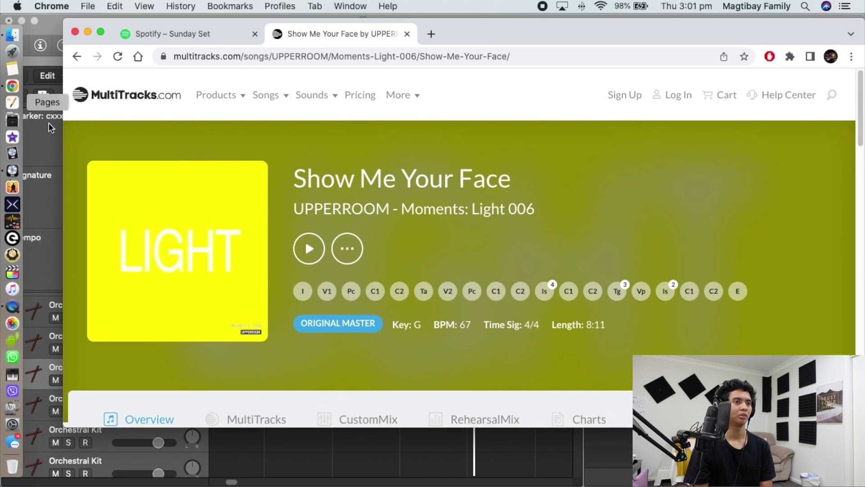
scroll(128, 158, "down", 10)
left_click(147, 34)
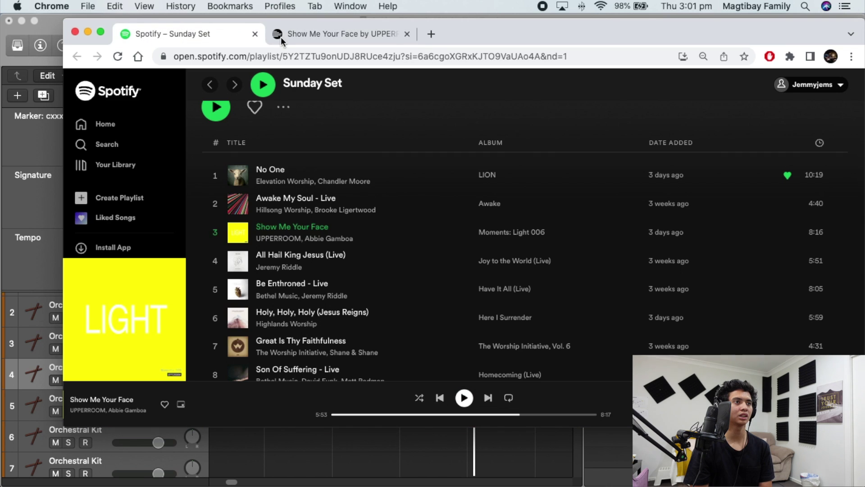
left_click(367, 30)
scroll(721, 135, "up", 10)
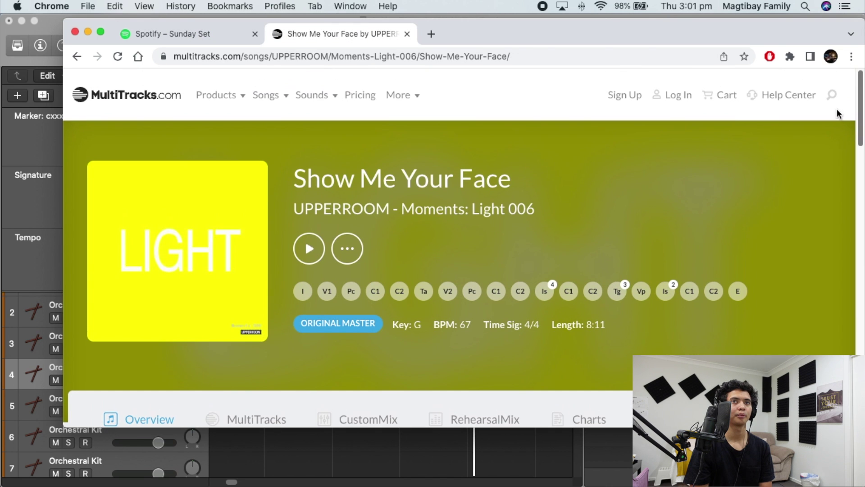
left_click(841, 96)
type("ALL HAIL")
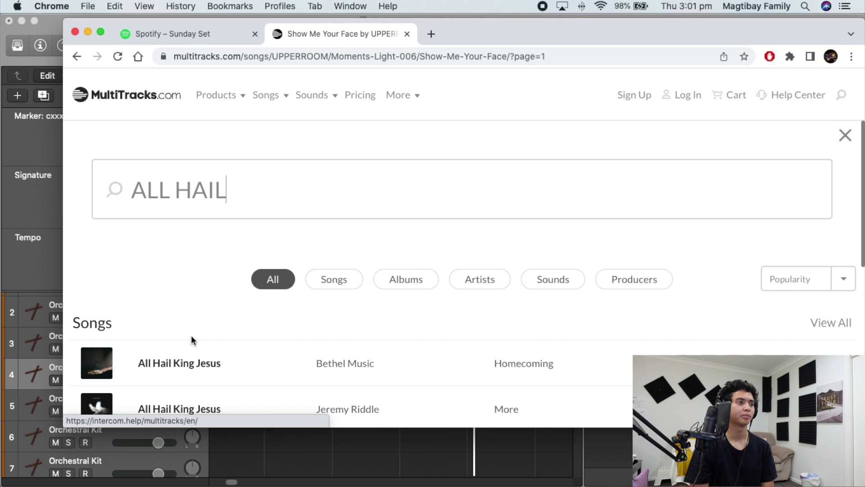
left_click(185, 372)
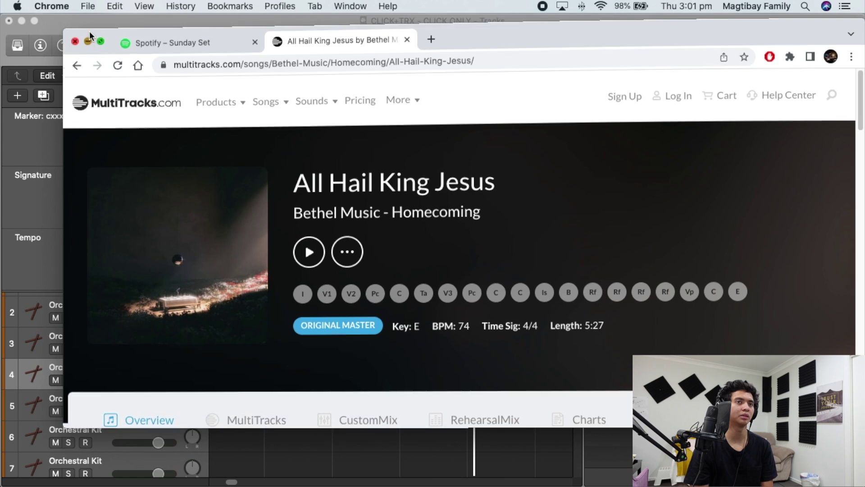
left_click(76, 32)
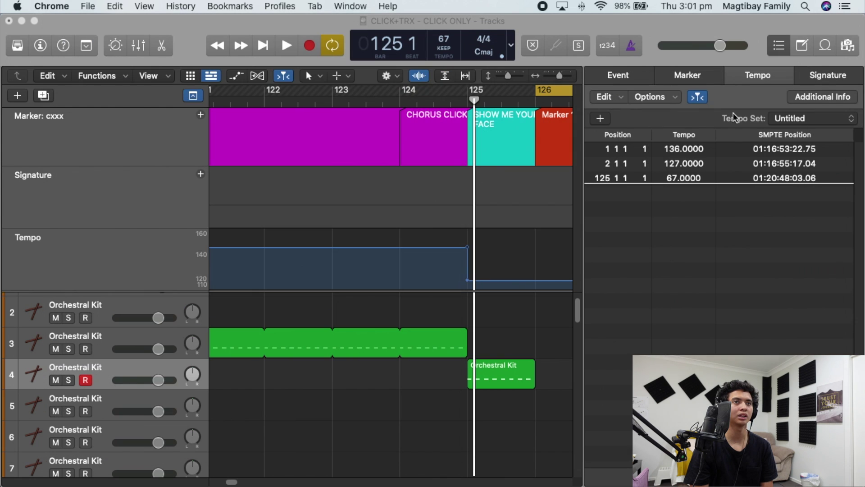
Add a tempo change at bar 126, set it to 74 BPM, and close the tempo list.
left_click(535, 281)
left_click(676, 199)
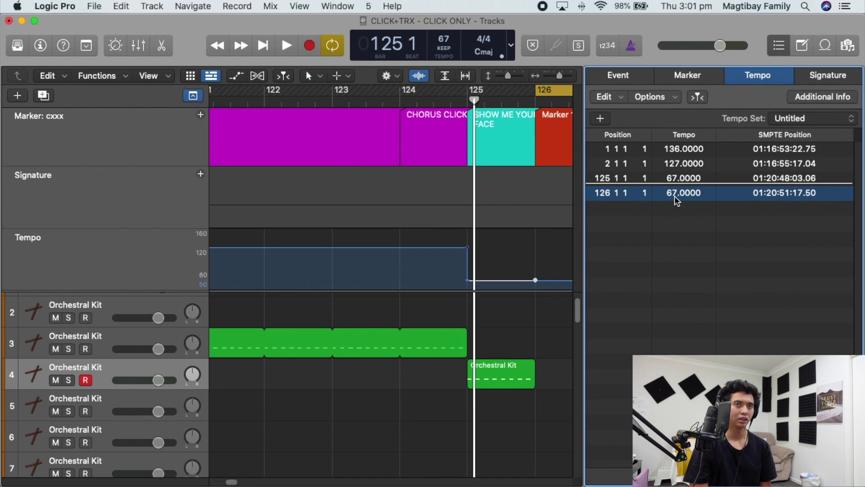
double_click(676, 200)
type("74")
key("Return")
key("d")
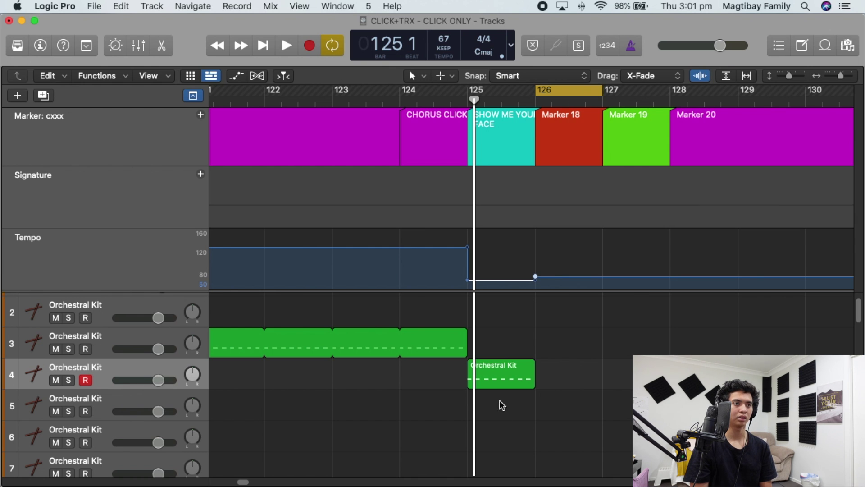
Copy the one-bar click region from Orchestral Kit track 4 to track 5 at bar 126.
left_click(493, 382)
left_click(141, 404)
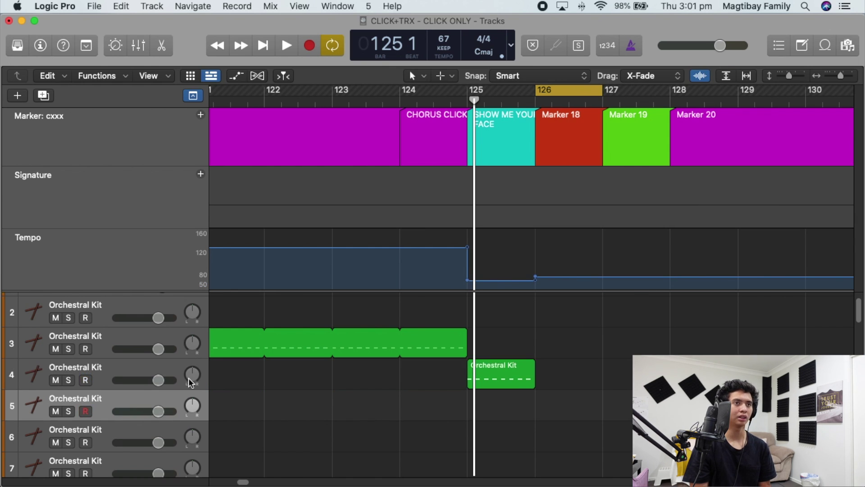
left_click(534, 102)
key("super+v")
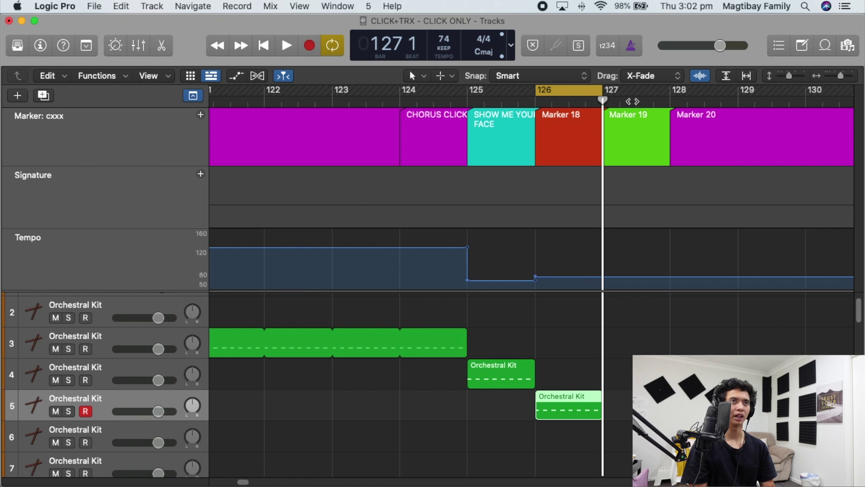
Rename the marker at bar 126 to ALL HAIL, play that bar in a loop, and stop playback.
double_click(575, 116)
type("a")
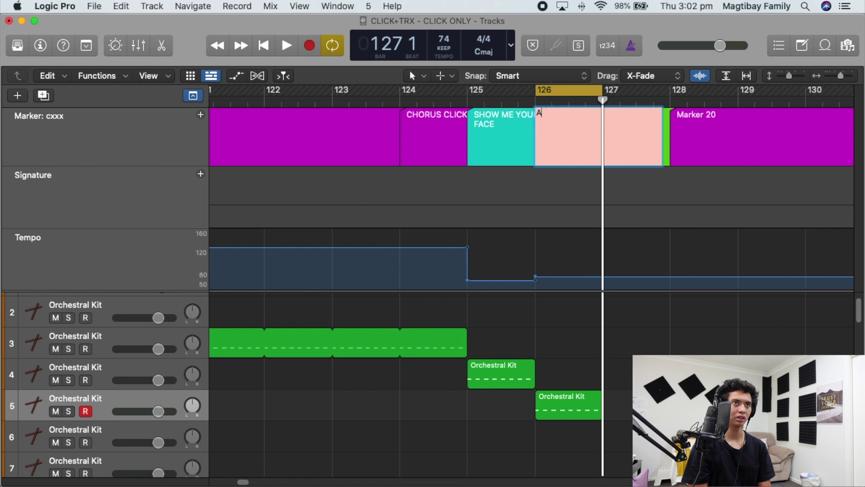
key("Return")
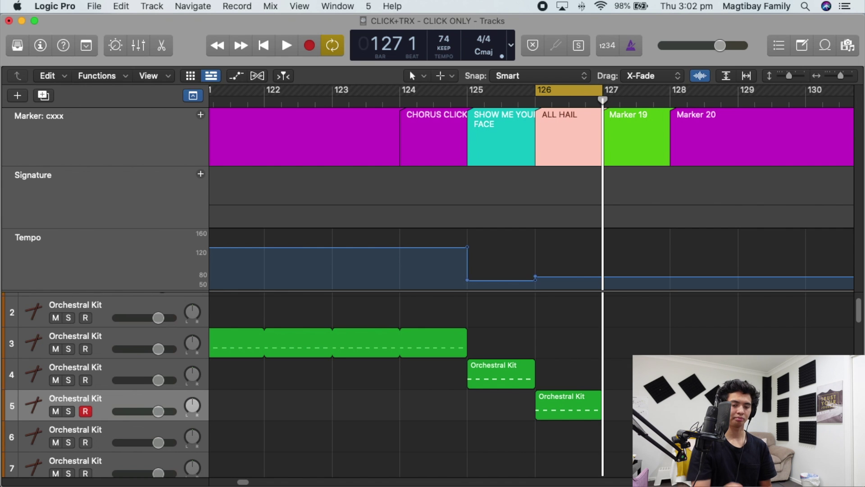
key("space")
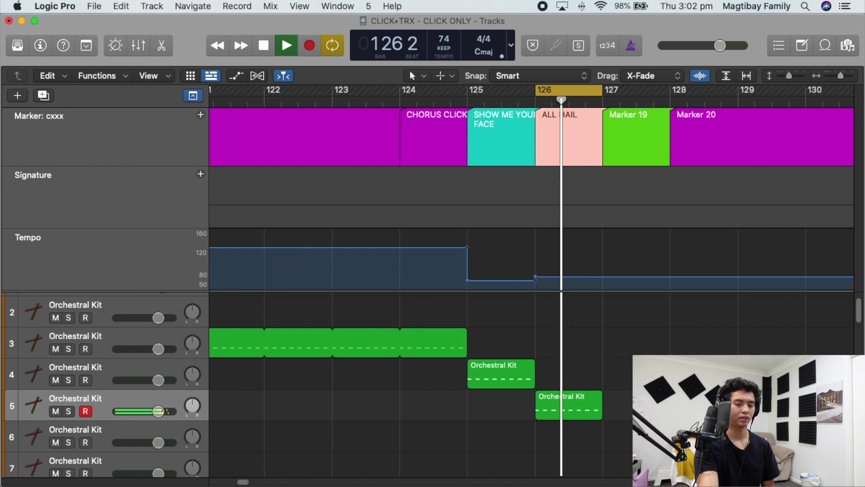
key("space")
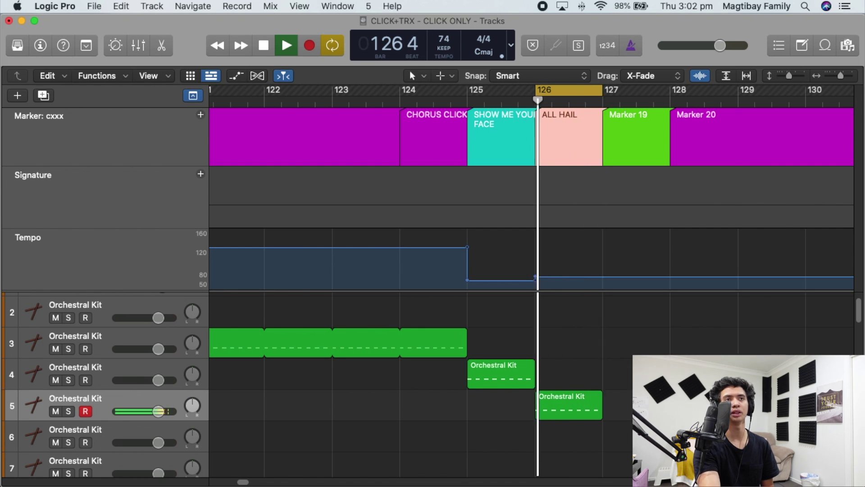
Show the mixer, select all the Orchestral Kit channels, and route them to Output 5-6.
key("x")
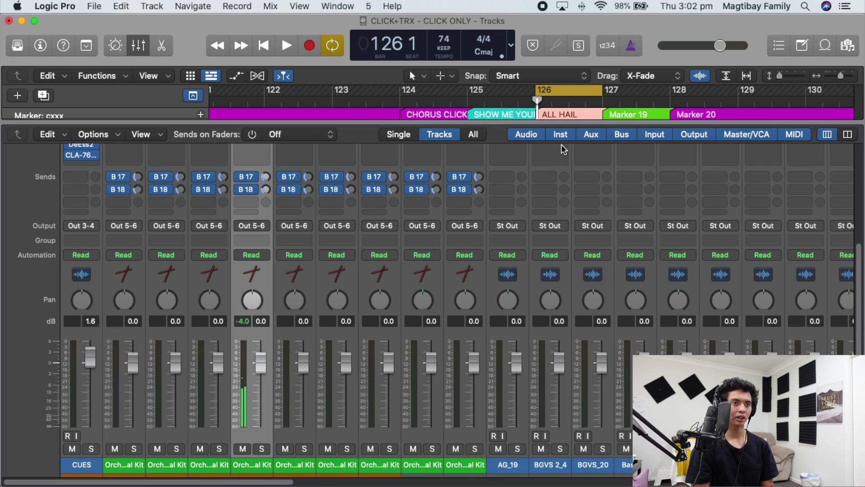
left_click_drag(120, 459, 449, 464)
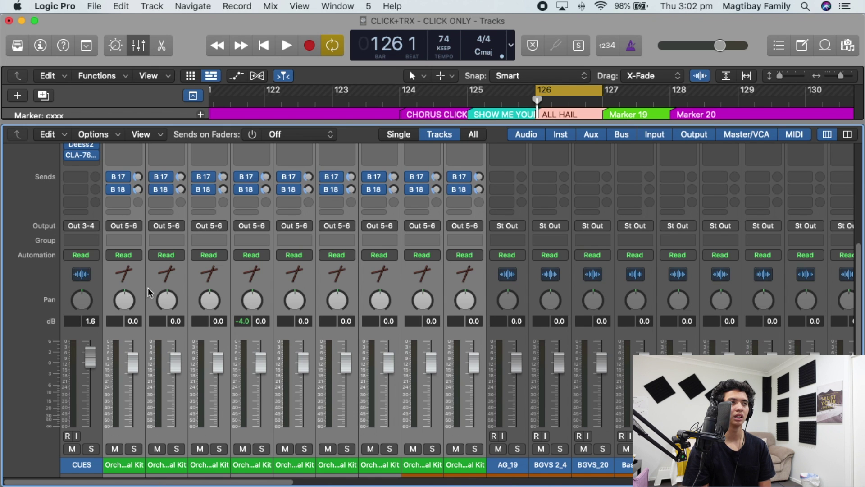
left_click(124, 226)
mouse_move(125, 263)
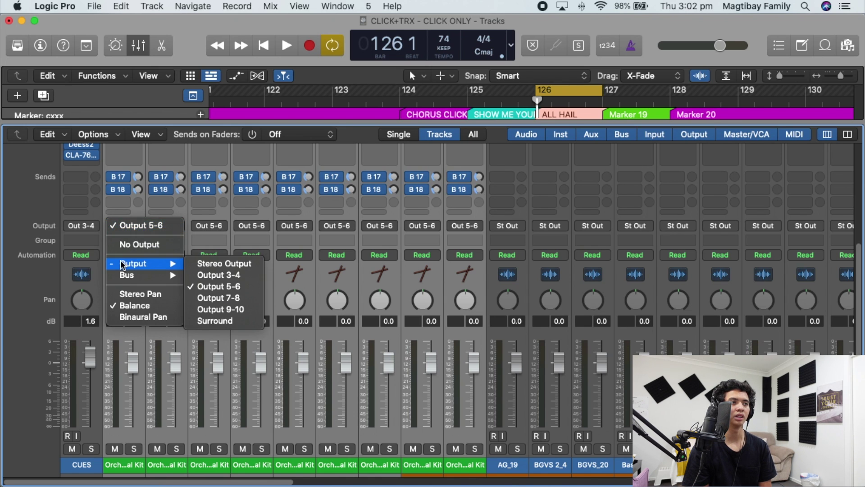
left_click(235, 288)
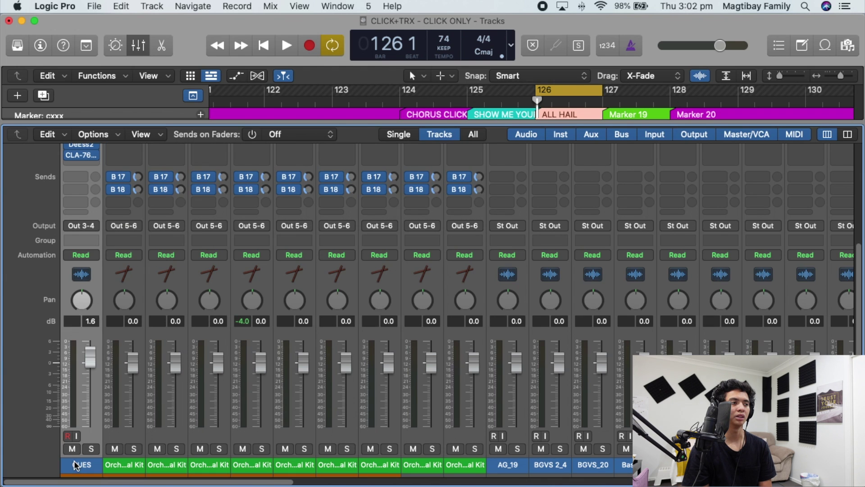
Check the output routing of the CUES channel, reselect the Orchestral Kit channels, and close the mixer.
left_click(73, 226)
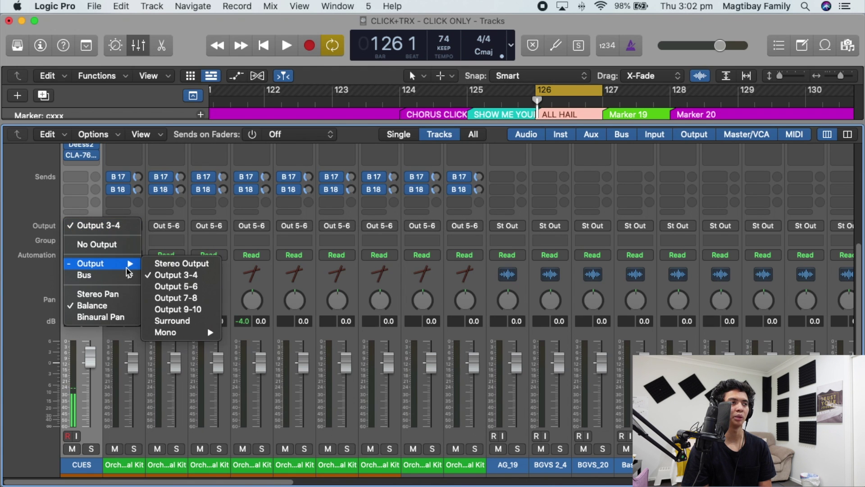
left_click(124, 462)
left_click_drag(124, 462, 457, 466)
scroll(452, 387, "up", 2)
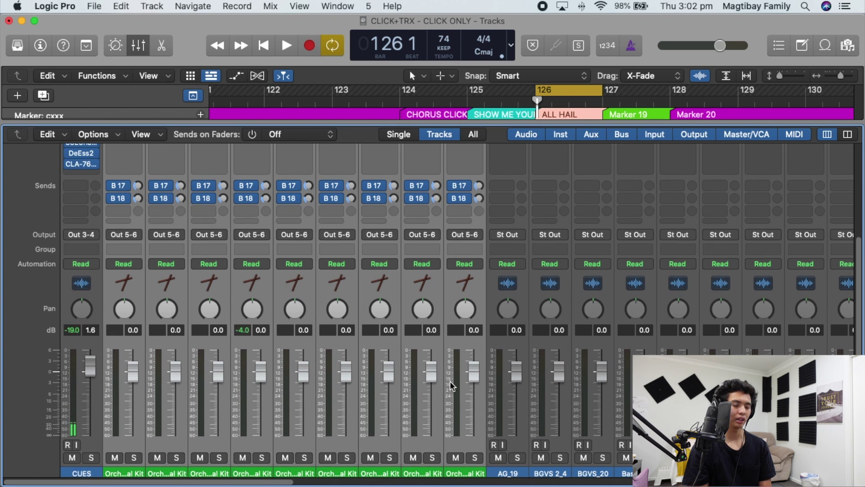
key("x")
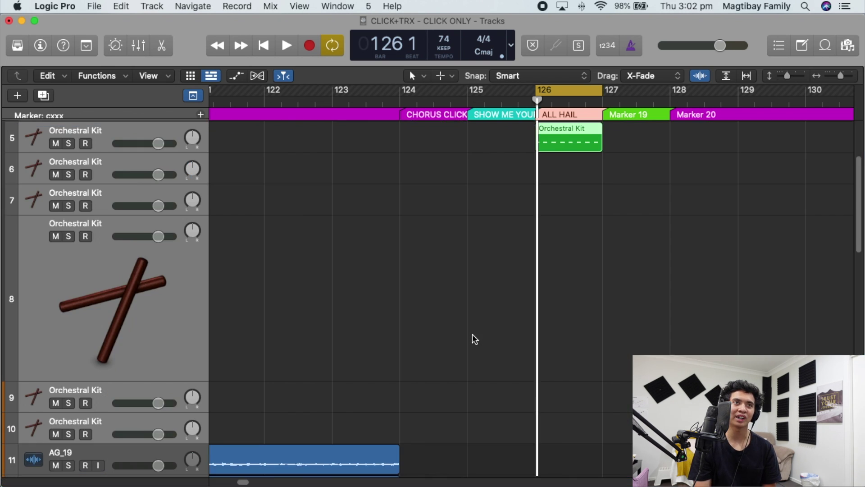
Mute the Drums_14, Bass_28, EG 1_27, EG 2_26, EG 3_12 and EG 4_8 tracks, and toggle the mute on Vox FX_2.
scroll(610, 307, "up", 3)
scroll(610, 308, "up", 2)
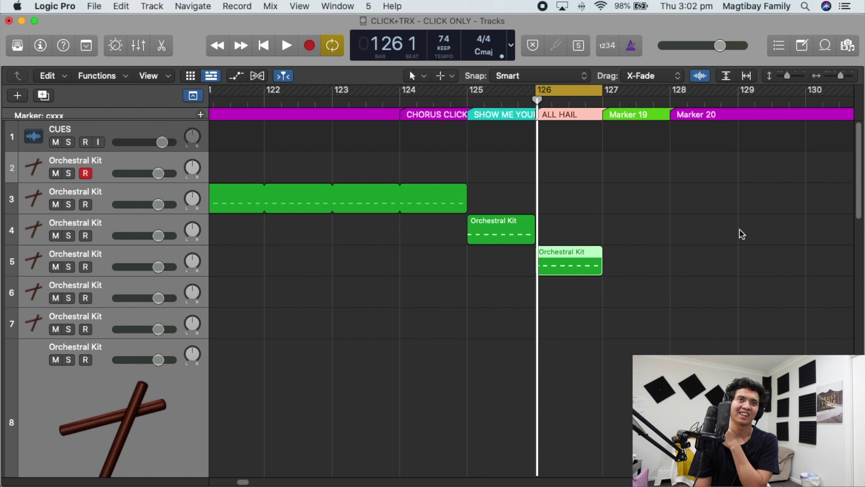
left_click_drag(841, 78, 782, 77)
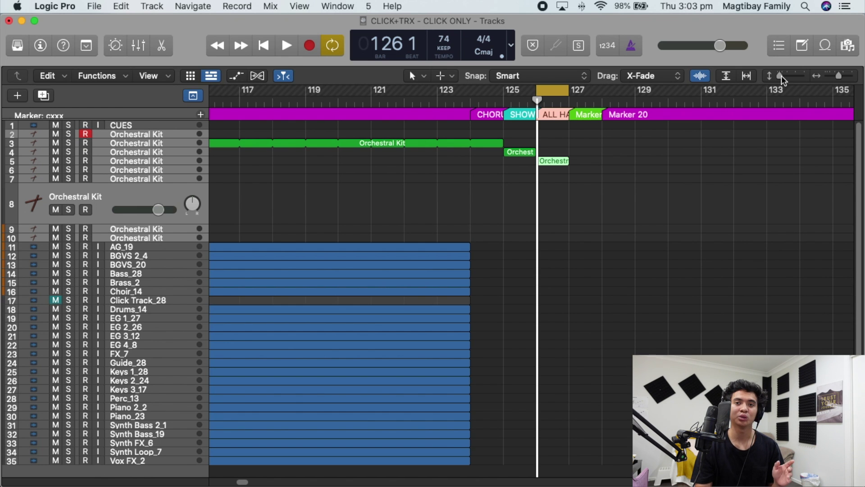
left_click_drag(235, 483, 228, 482)
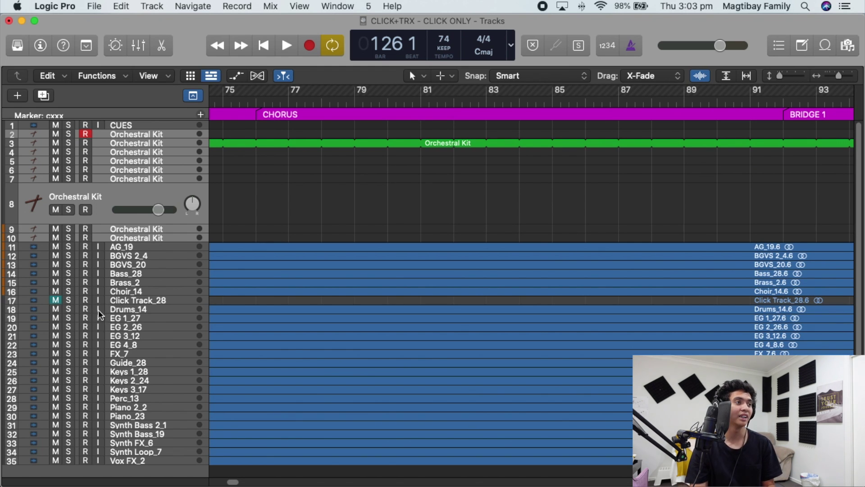
left_click(56, 309)
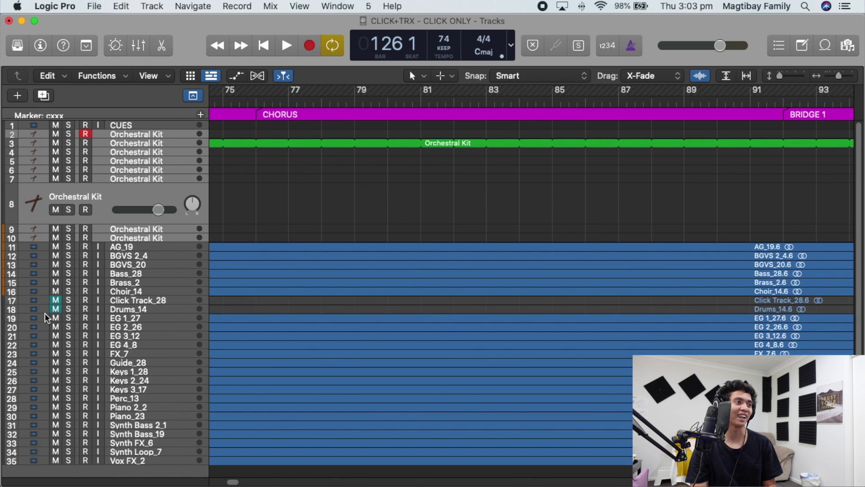
left_click(56, 274)
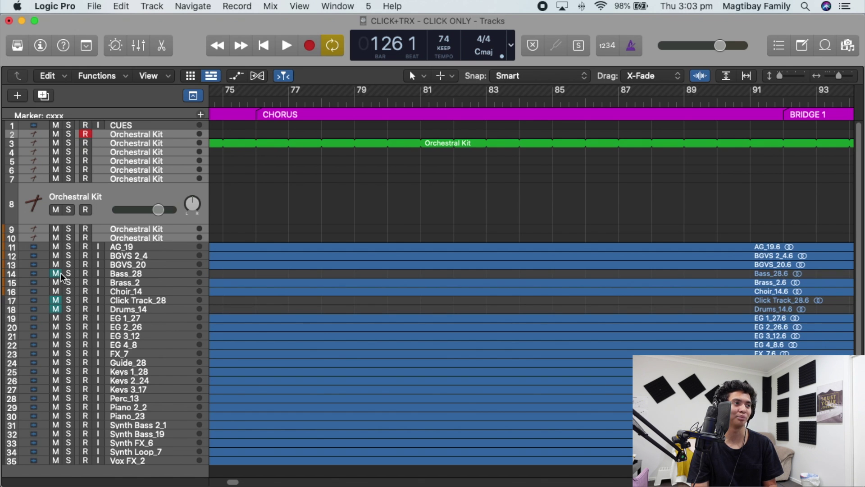
left_click_drag(57, 318, 63, 344)
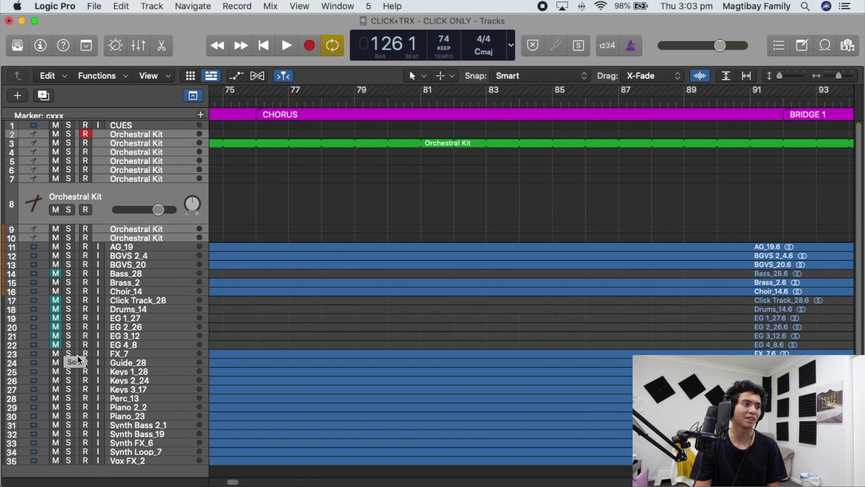
scroll(65, 359, "down", 3)
left_click(54, 431)
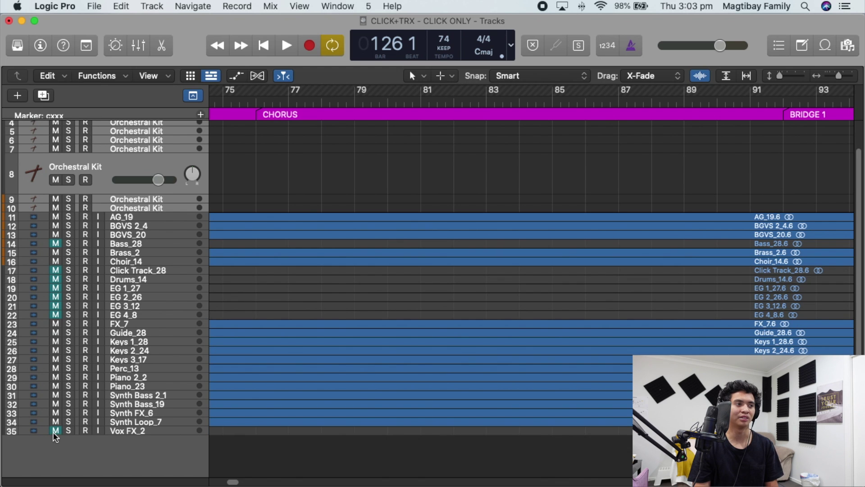
left_click(54, 430)
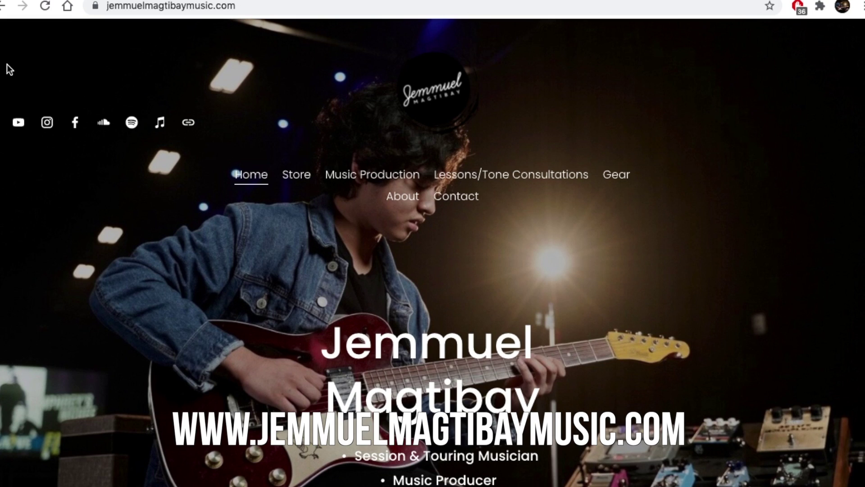
Look through the musician's website home page in Chrome down to the Line 6 Helix & HX Stomp Presets section.
scroll(7, 64, "down", 7)
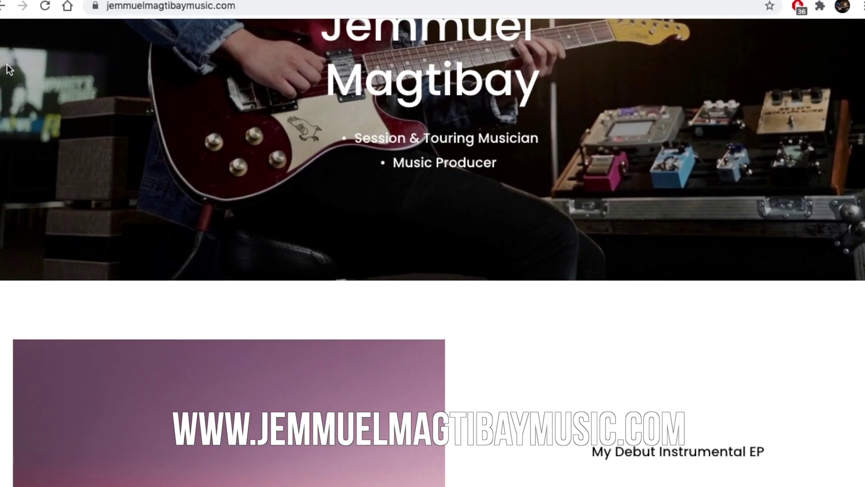
scroll(6, 64, "down", 15)
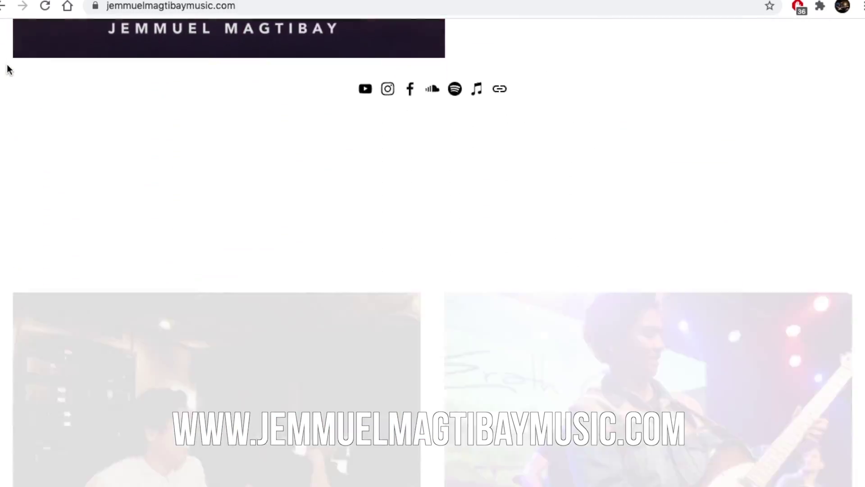
scroll(7, 68, "down", 11)
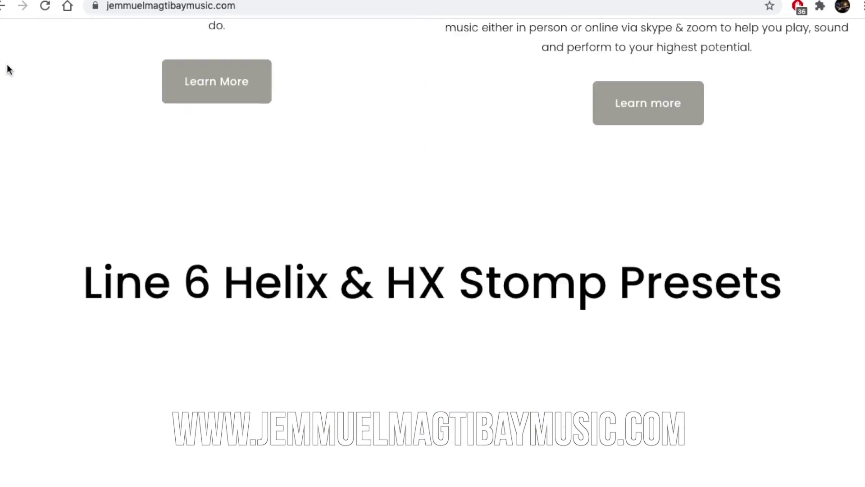